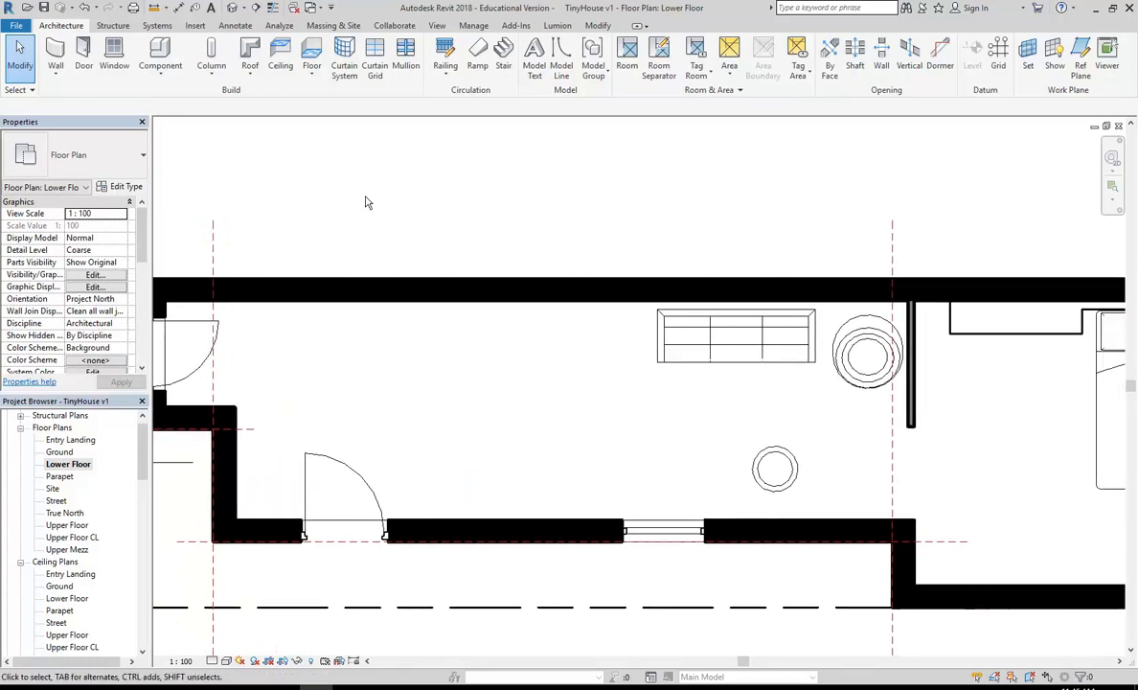
# Switch to Netop Vision Pro, stop the running session and restart the screen demo for the classroom computers.
pyautogui.click(68, 467)
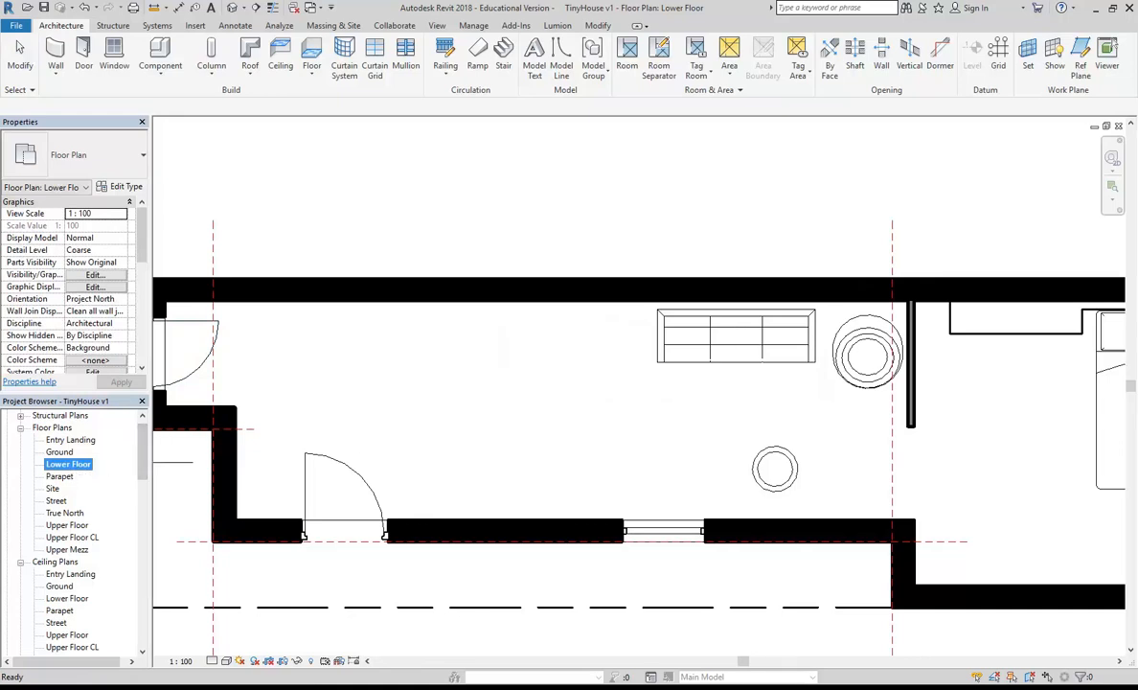
pyautogui.click(222, 686)
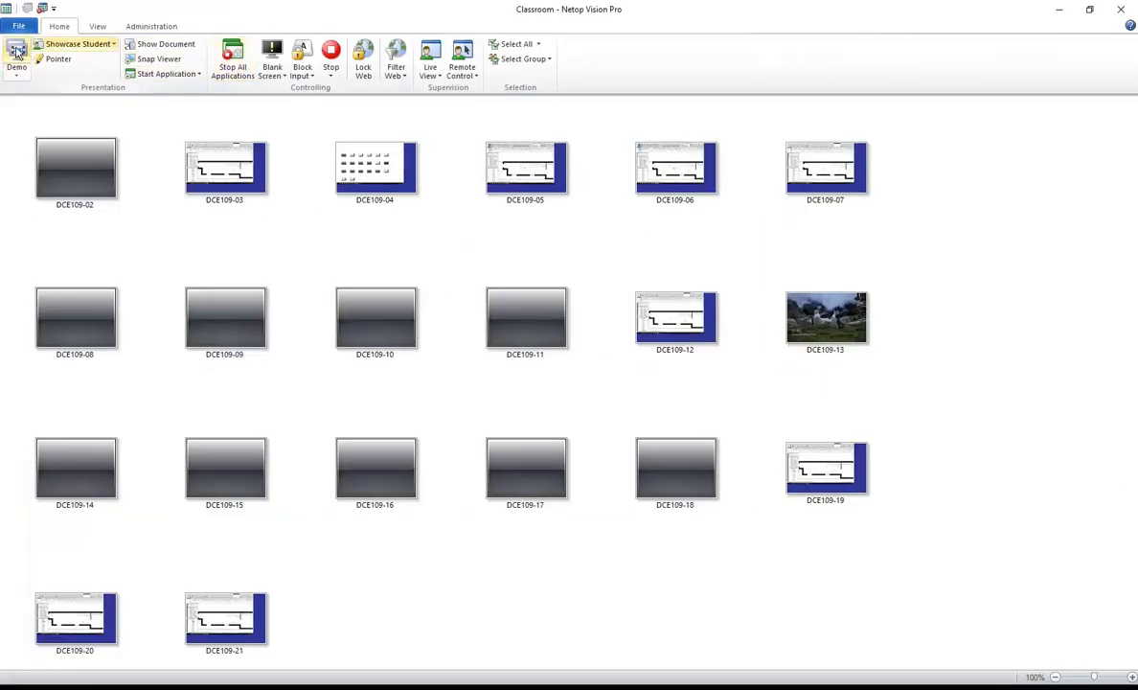
pyautogui.click(332, 58)
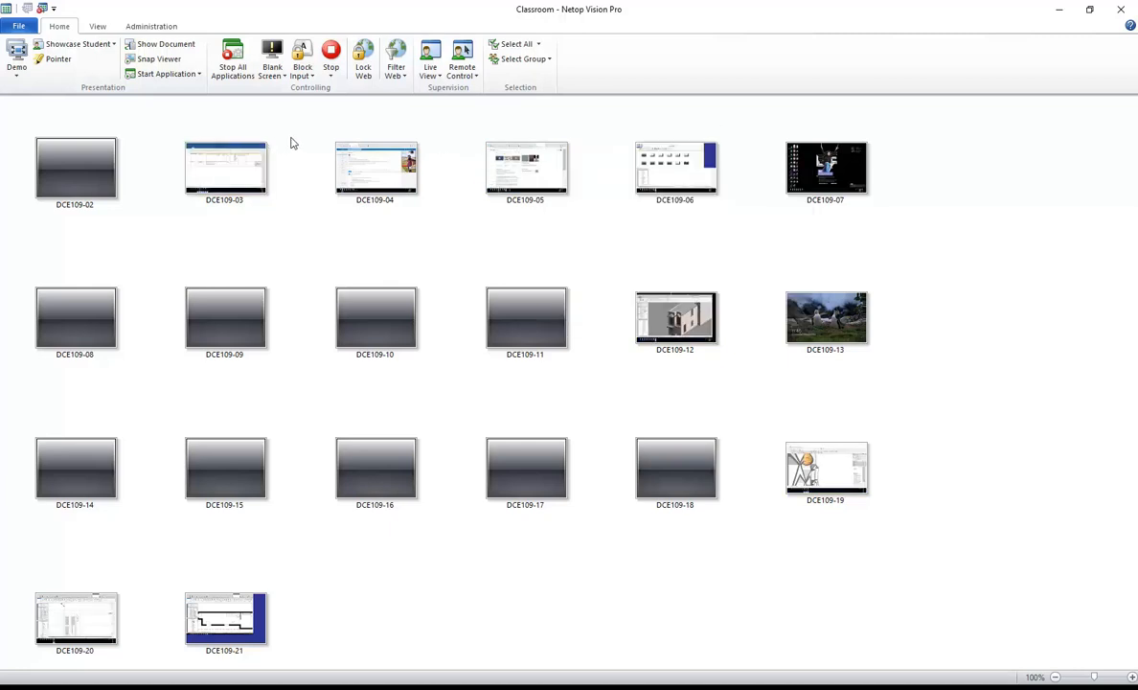
pyautogui.moveTo(282, 112); pyautogui.dragTo(16, 654)
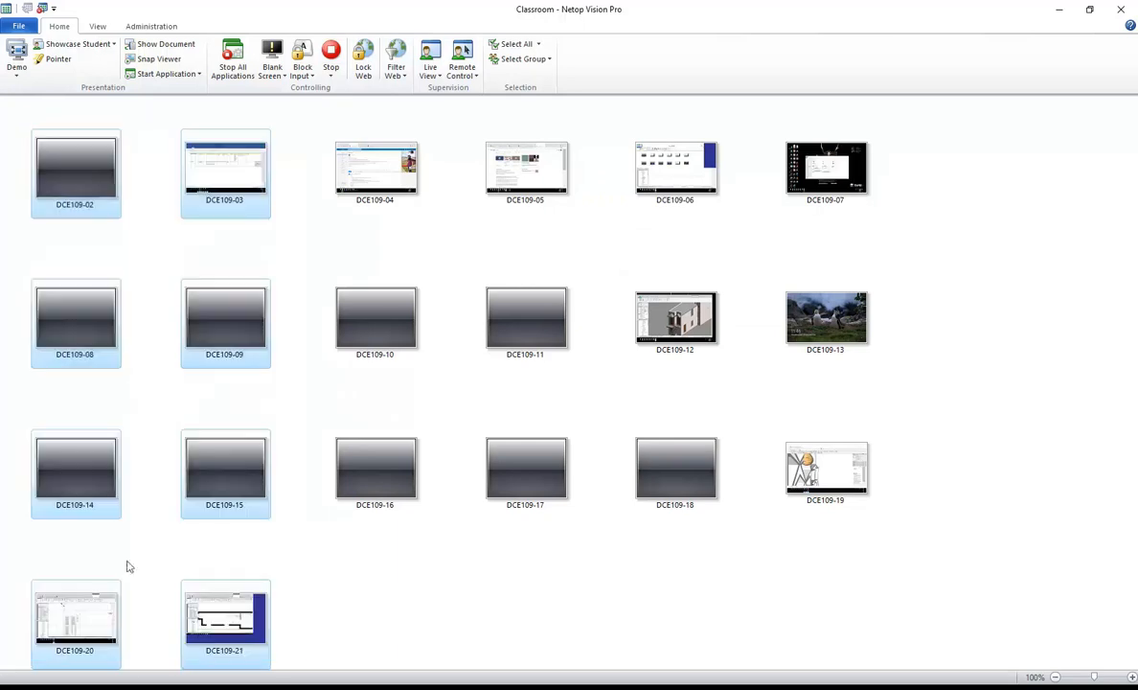
pyautogui.moveTo(389, 325)
pyautogui.moveTo(934, 123); pyautogui.dragTo(517, 553)
pyautogui.moveTo(948, 246); pyautogui.dragTo(58, 622)
pyautogui.click(17, 58)
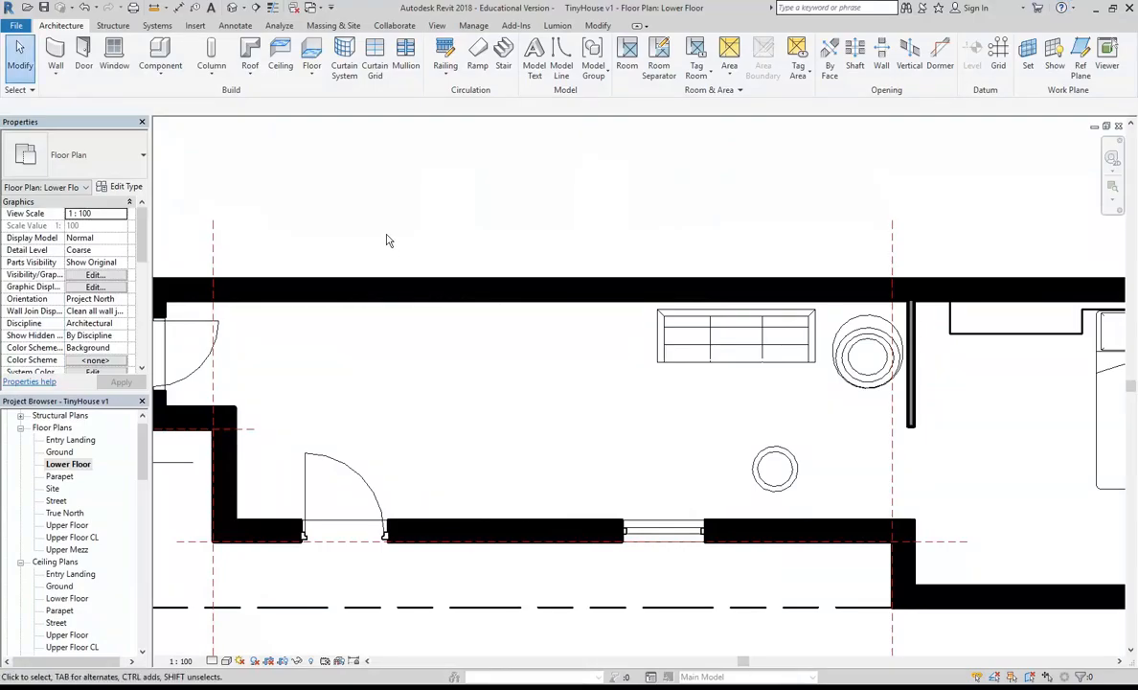
# Start a new stair with Lower Floor as its base level and Upper Floor as its top level.
pyautogui.scroll(1, 389, 234)
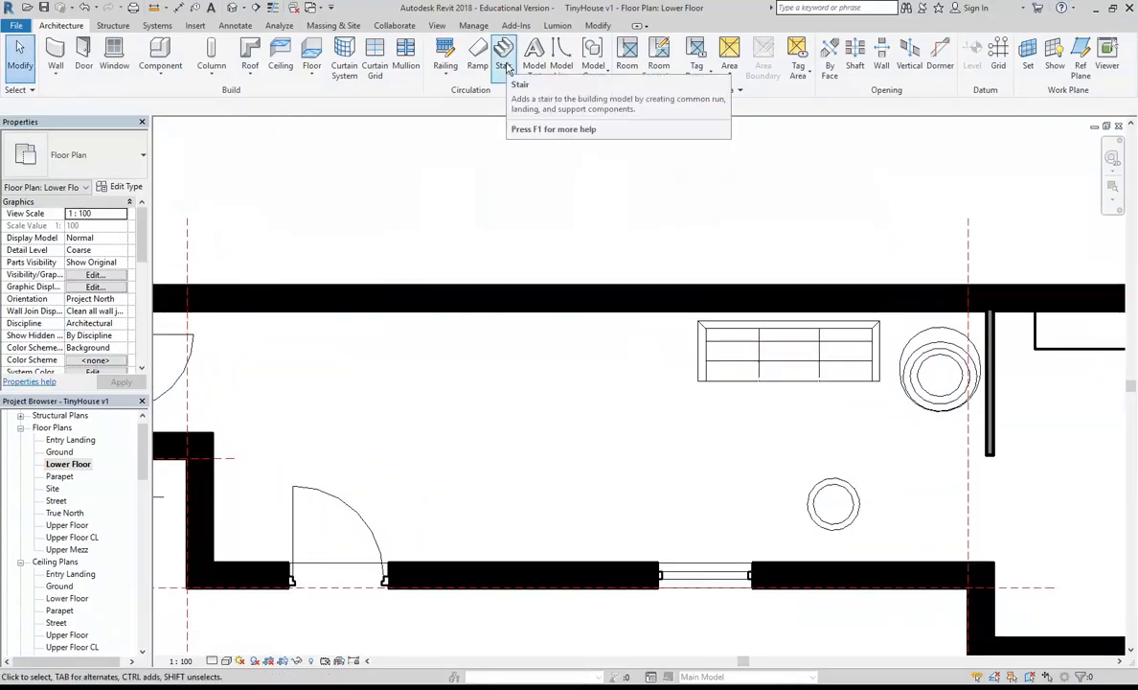
pyautogui.moveTo(434, 250); pyautogui.dragTo(424, 196, button='middle')
pyautogui.scroll(2, 399, 272)
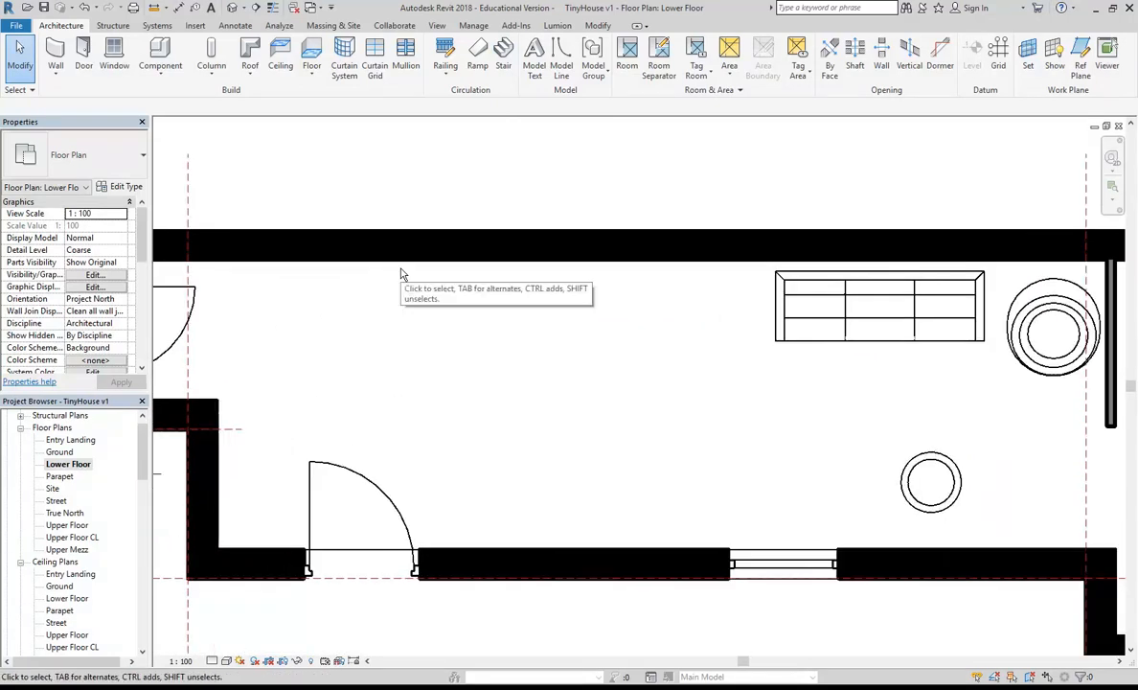
pyautogui.click(503, 69)
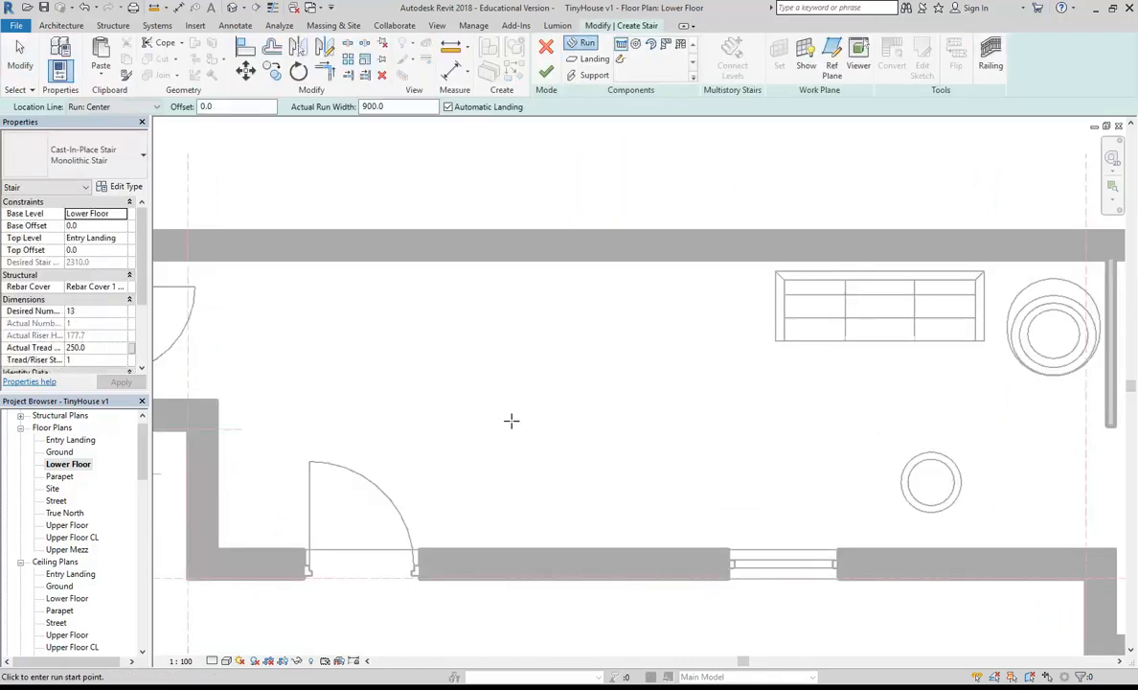
pyautogui.click(120, 212)
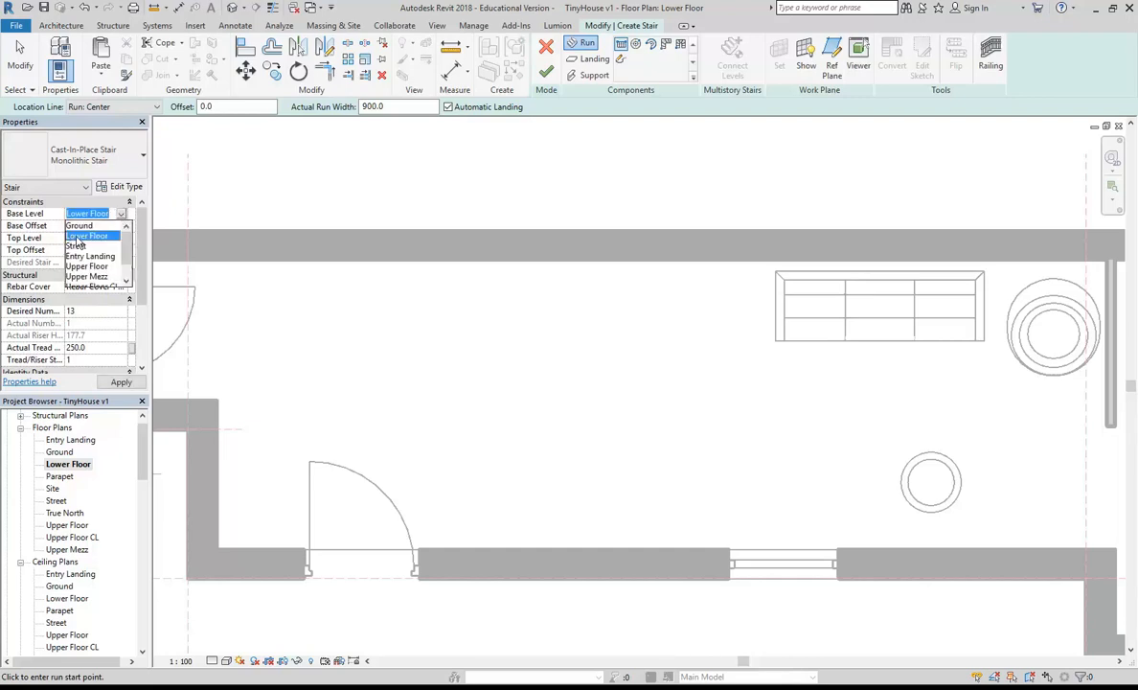
pyautogui.click(78, 238)
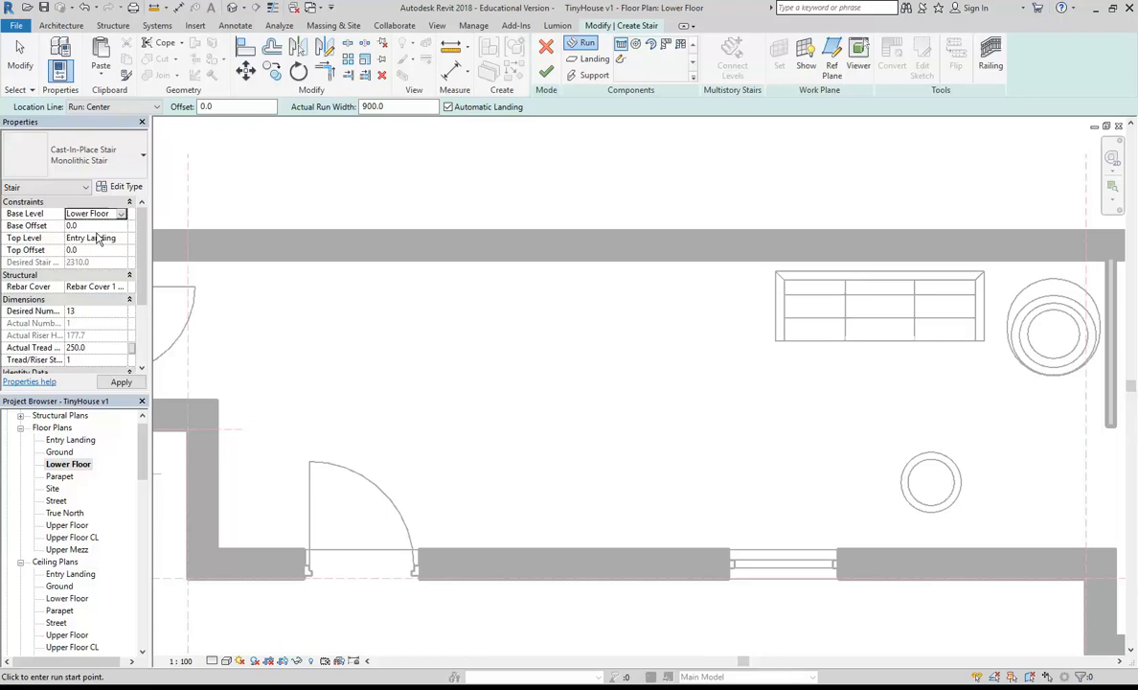
pyautogui.click(99, 238)
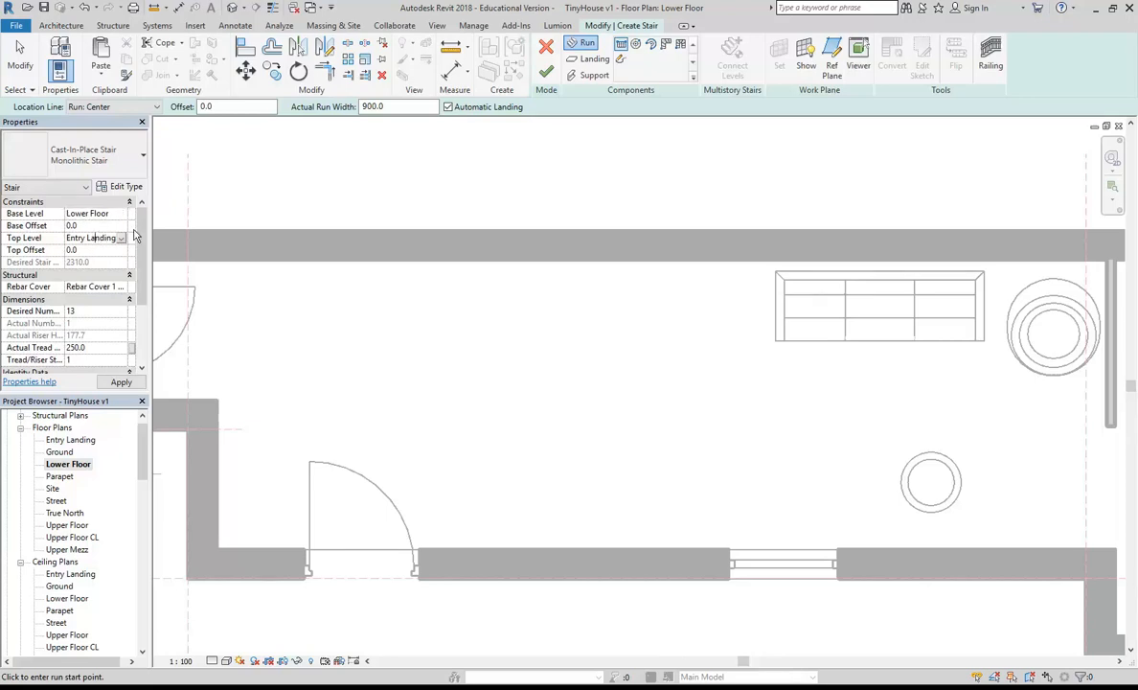
pyautogui.click(120, 238)
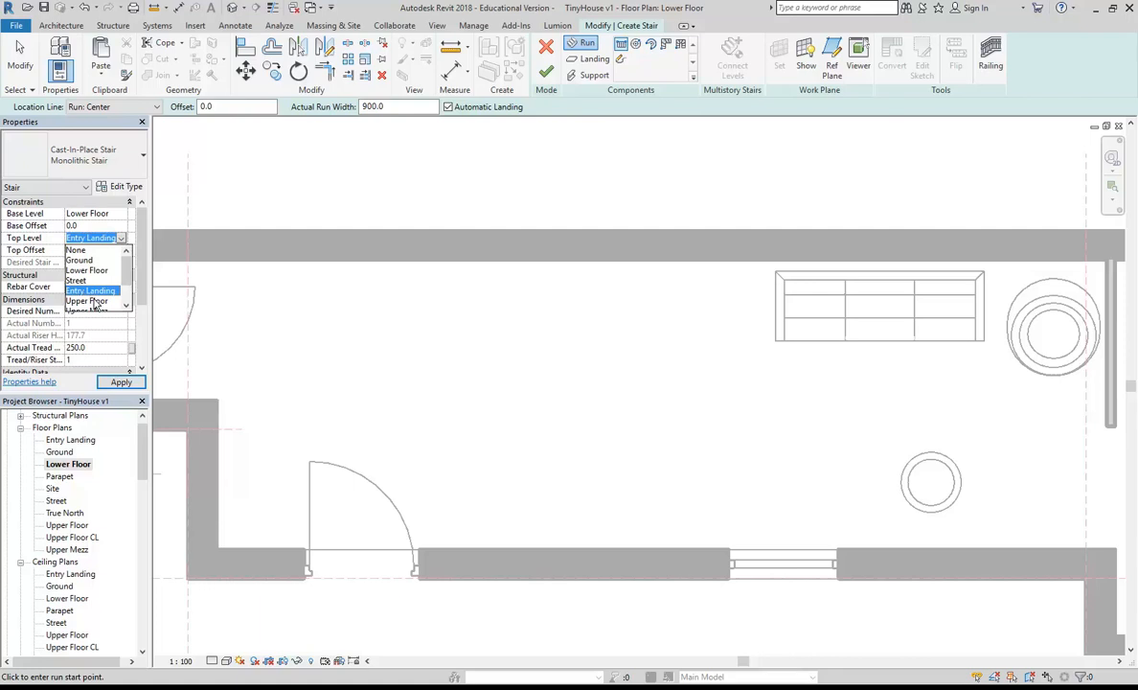
pyautogui.click(86, 293)
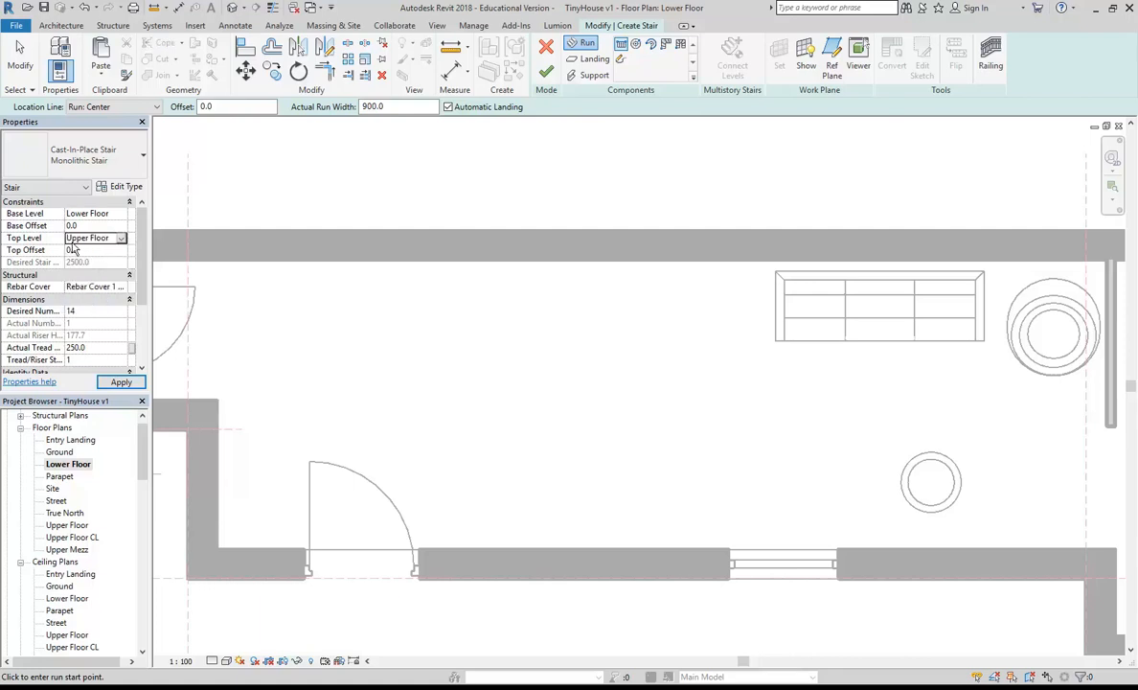
pyautogui.click(93, 308)
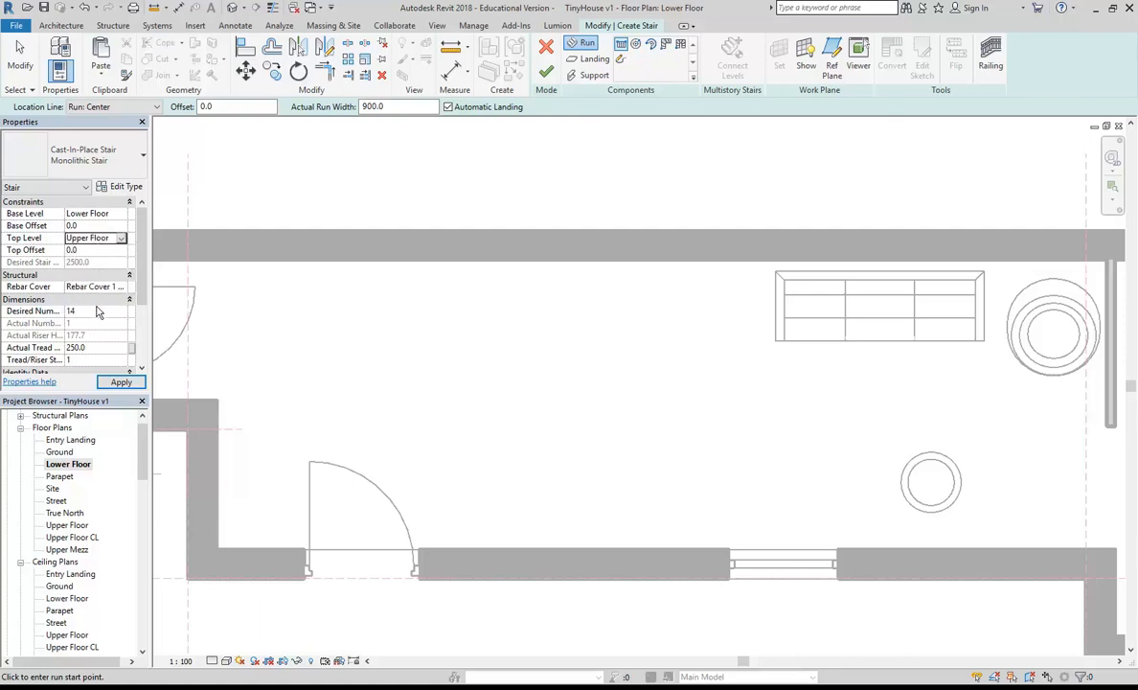
pyautogui.click(96, 239)
# Change the stair type to the Assembled Stair "190mm max riser 250mm going".
pyautogui.click(91, 313)
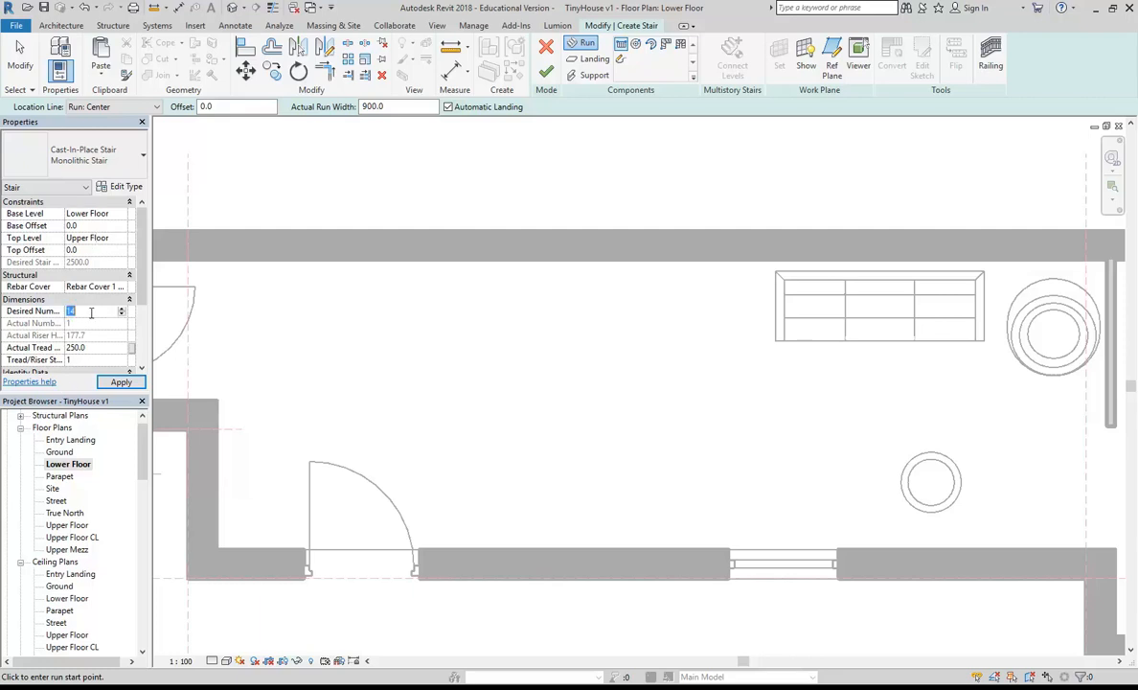
pyautogui.click(86, 312)
pyautogui.click(114, 152)
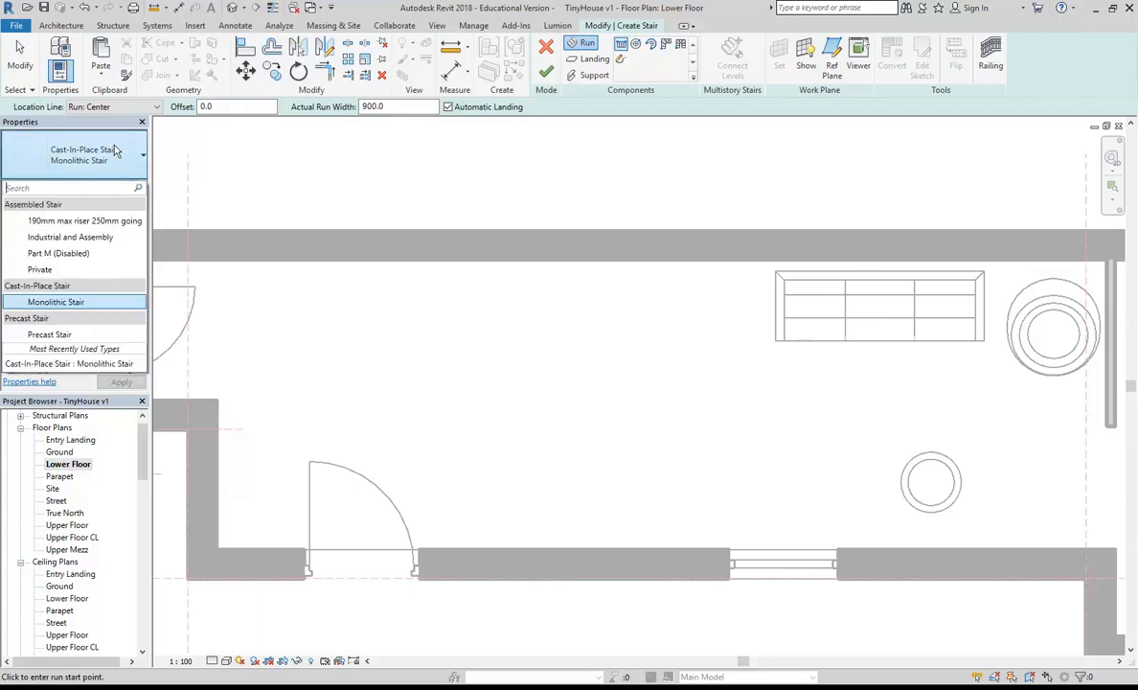
pyautogui.click(75, 221)
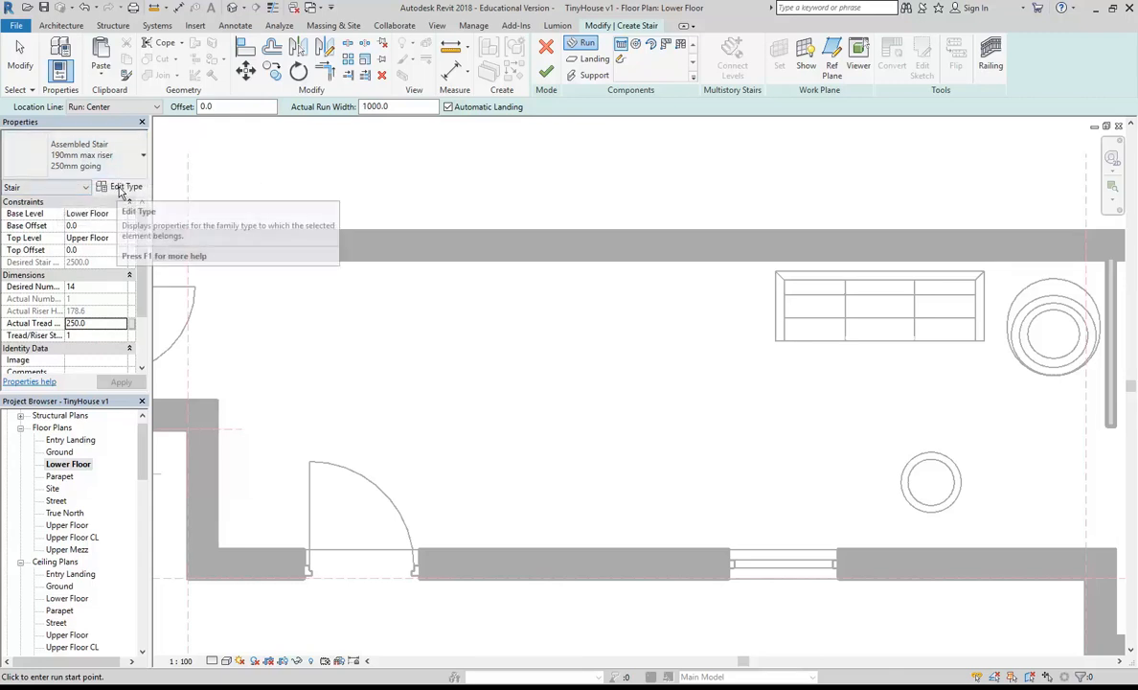
# Try 15 as the stair's desired number of risers and compare the riser height against neighbouring counts.
pyautogui.click(90, 289)
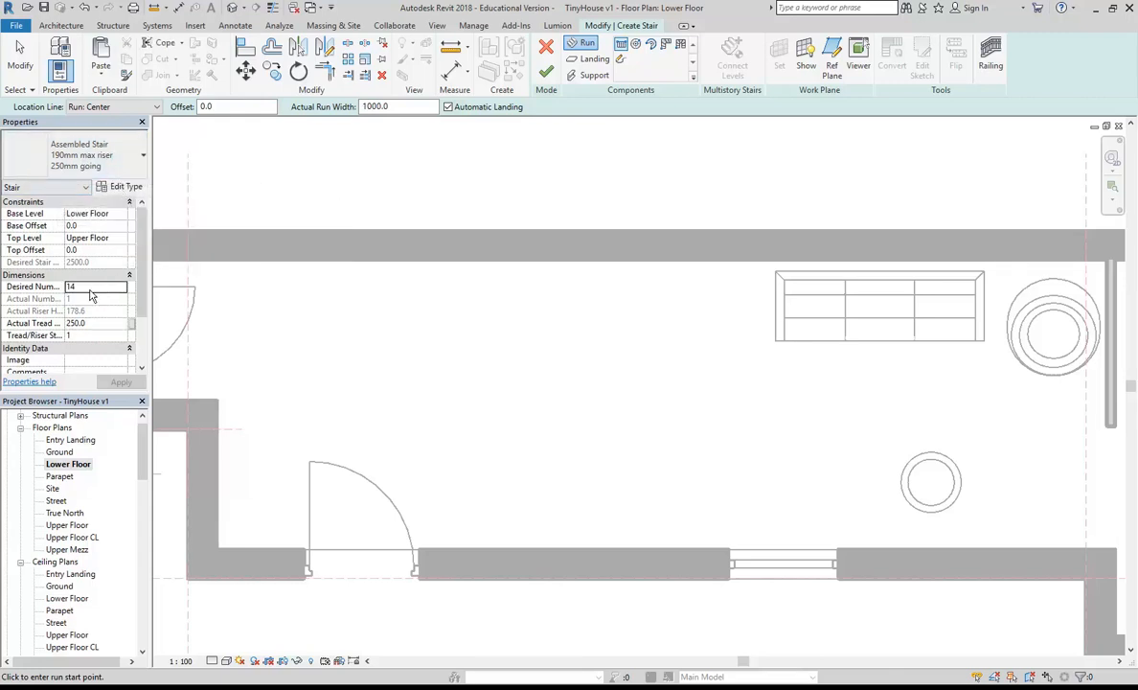
pyautogui.press('Tab')
pyautogui.click(92, 289)
pyautogui.click(122, 287)
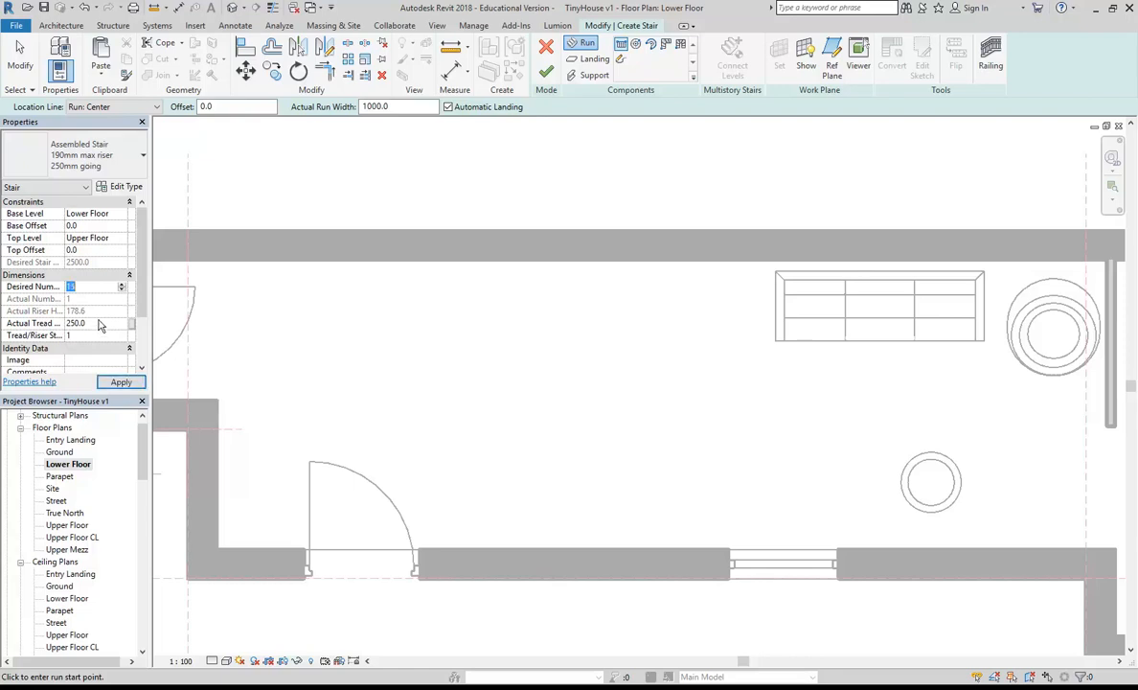
pyautogui.click(94, 322)
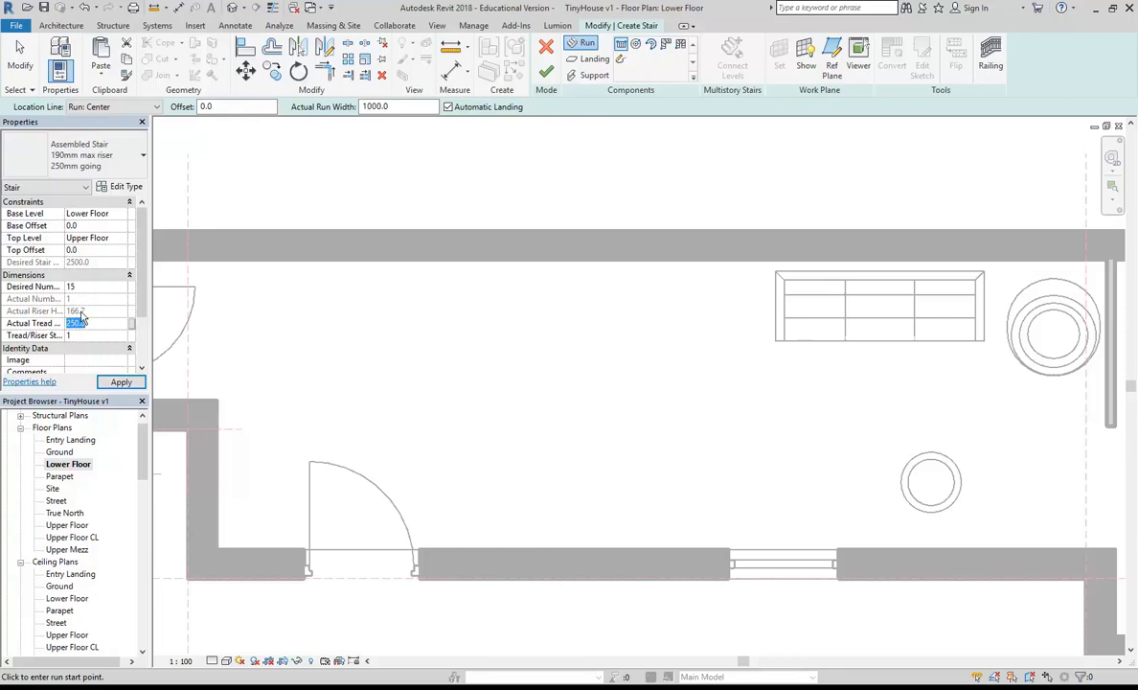
pyautogui.click(100, 286)
pyautogui.click(98, 322)
pyautogui.click(86, 287)
pyautogui.click(122, 285)
pyautogui.click(96, 322)
# Try 13 and 14 as the stair's desired number of risers to compare the riser heights.
pyautogui.click(95, 287)
pyautogui.click(122, 290)
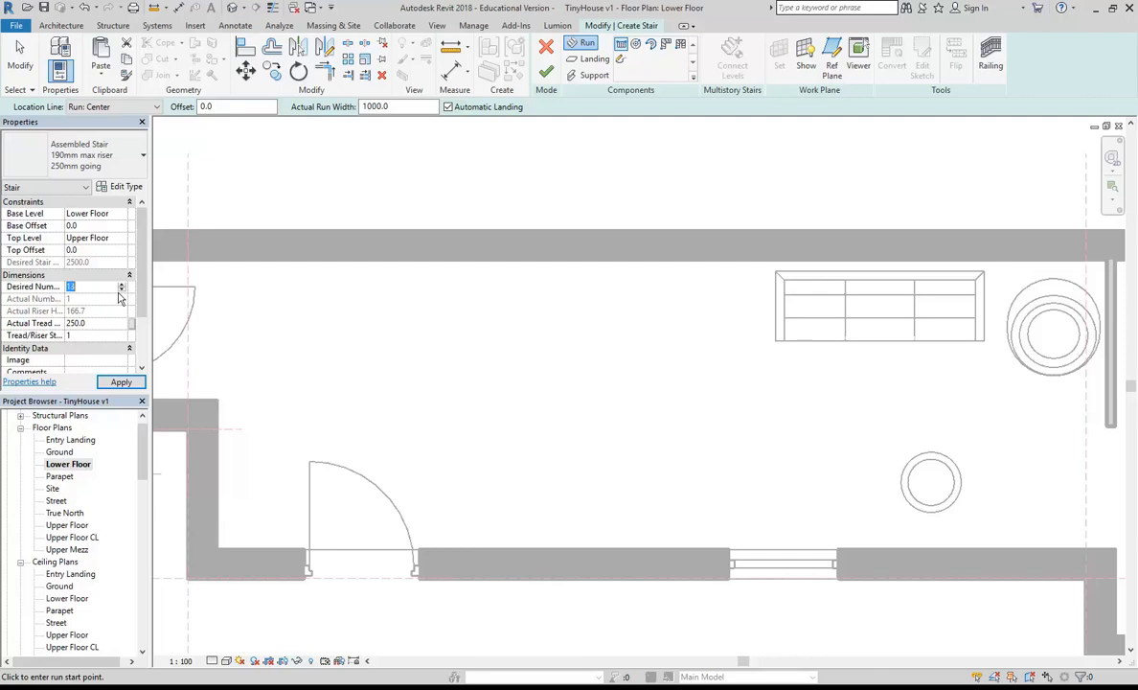
pyautogui.click(97, 323)
pyautogui.click(91, 287)
pyautogui.click(121, 284)
pyautogui.press('Return')
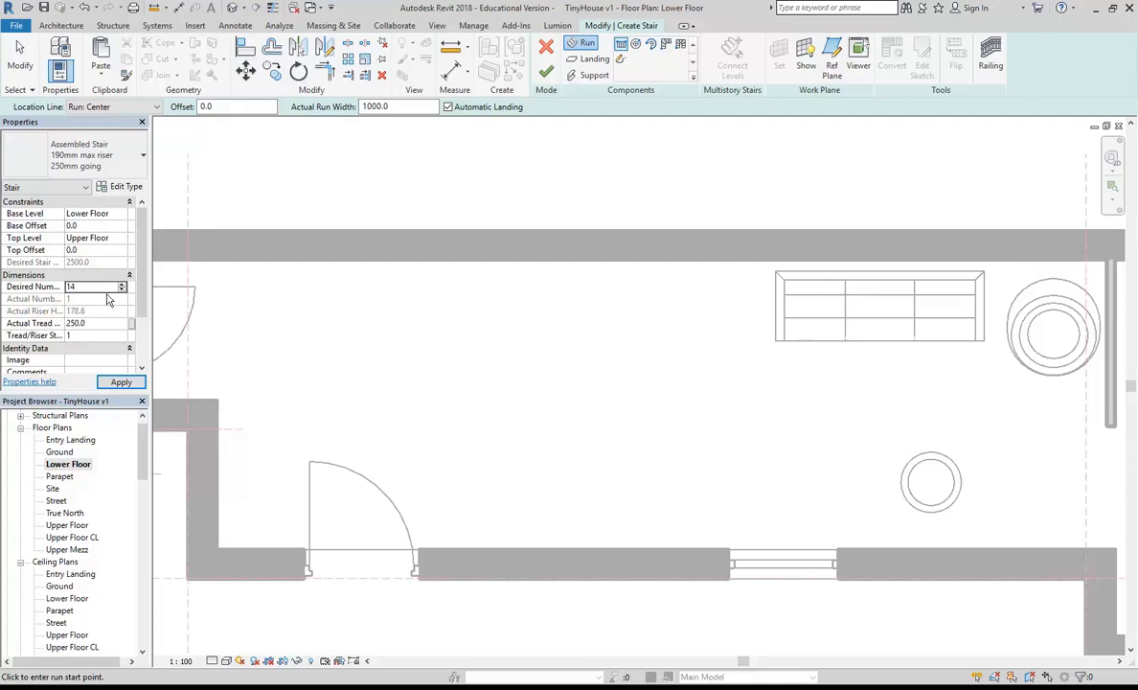
pyautogui.click(122, 290)
pyautogui.click(93, 323)
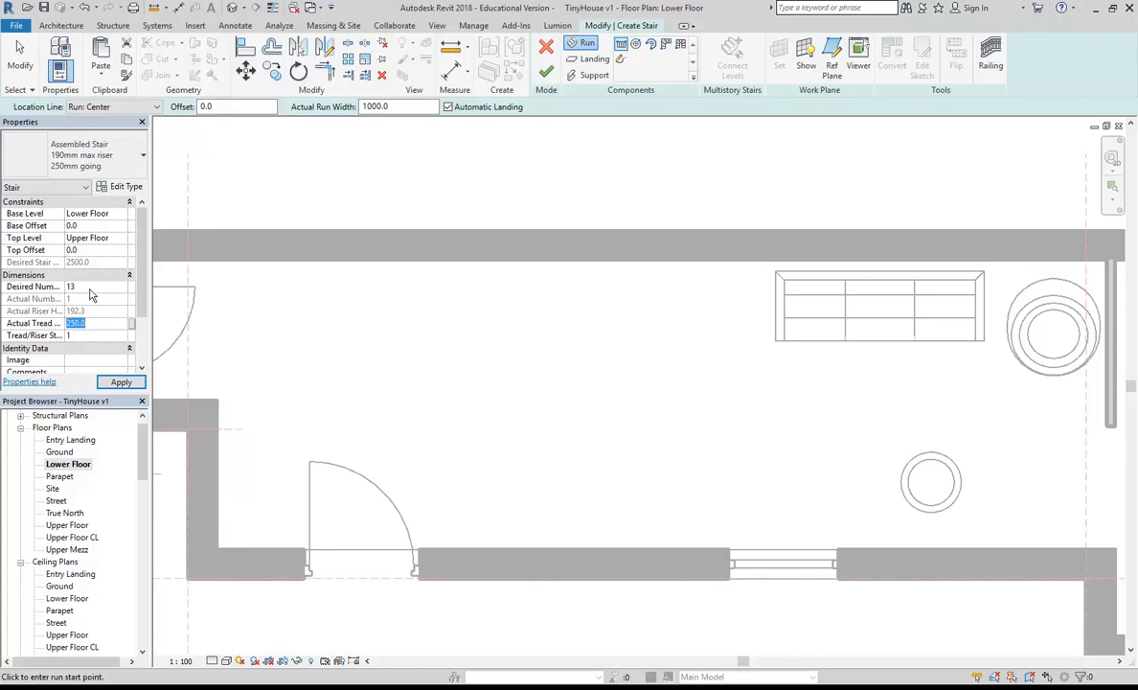
# Set the stair's desired number of risers to 15 and apply the change.
pyautogui.click(122, 285)
pyautogui.click(122, 285)
pyautogui.click(95, 324)
pyautogui.click(92, 312)
pyautogui.click(116, 383)
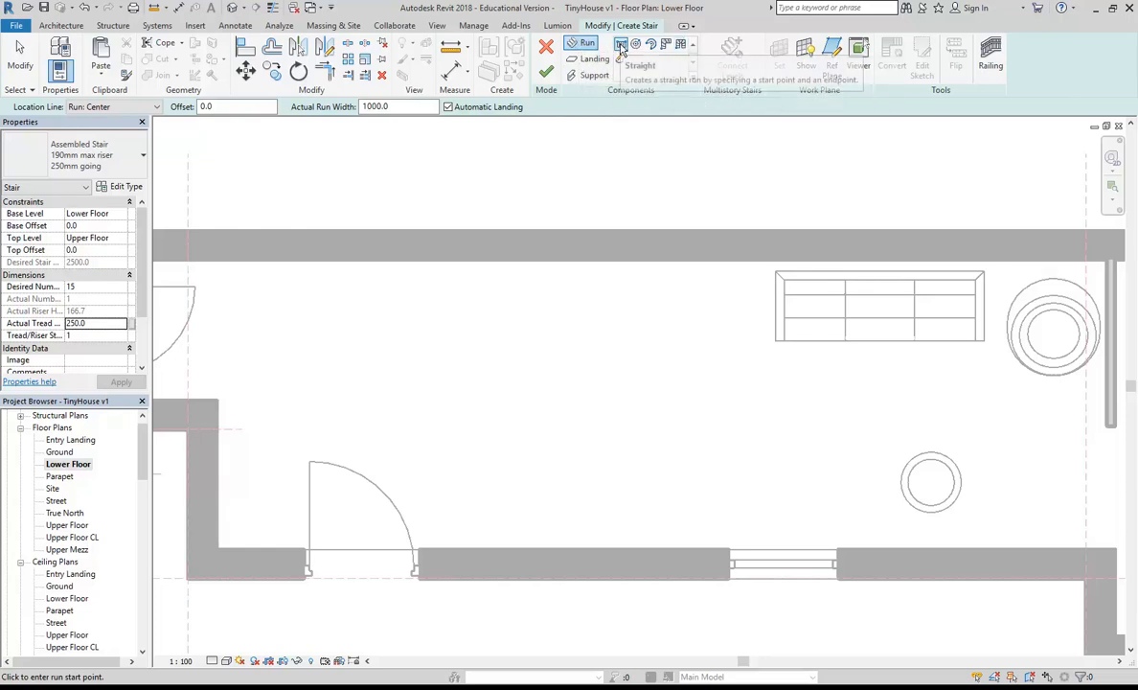
# Draw a straight 11-riser run 2500 mm long along the upper wall's inner face, using the Run: Left location line.
pyautogui.click(113, 107)
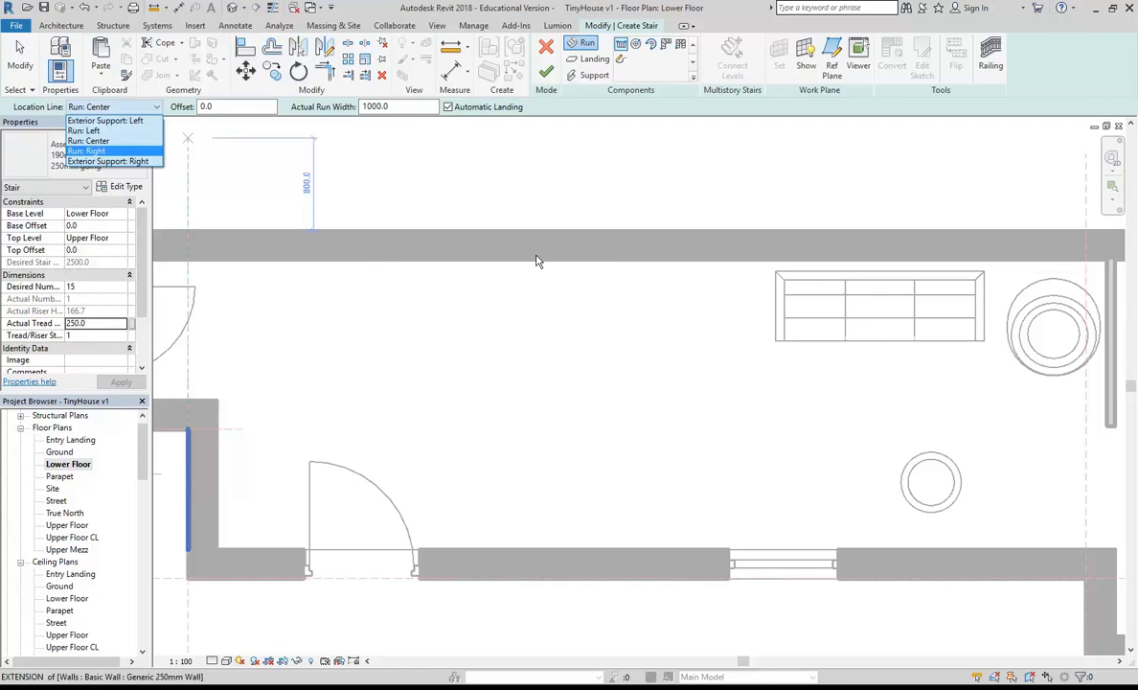
pyautogui.click(86, 130)
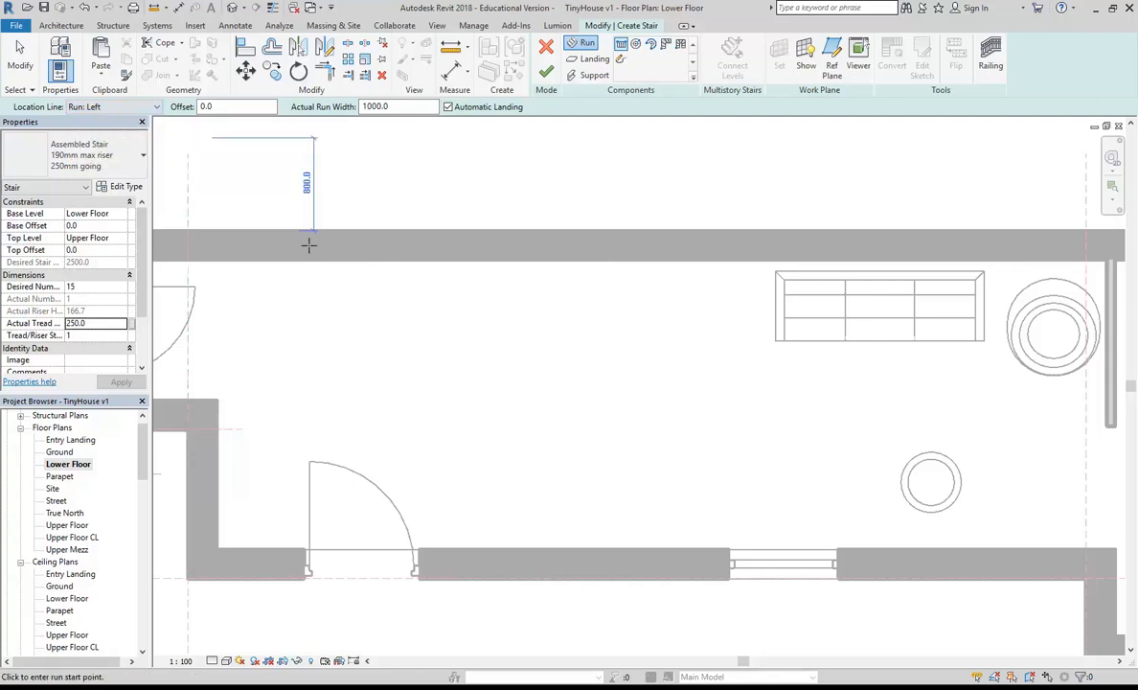
pyautogui.click(416, 261)
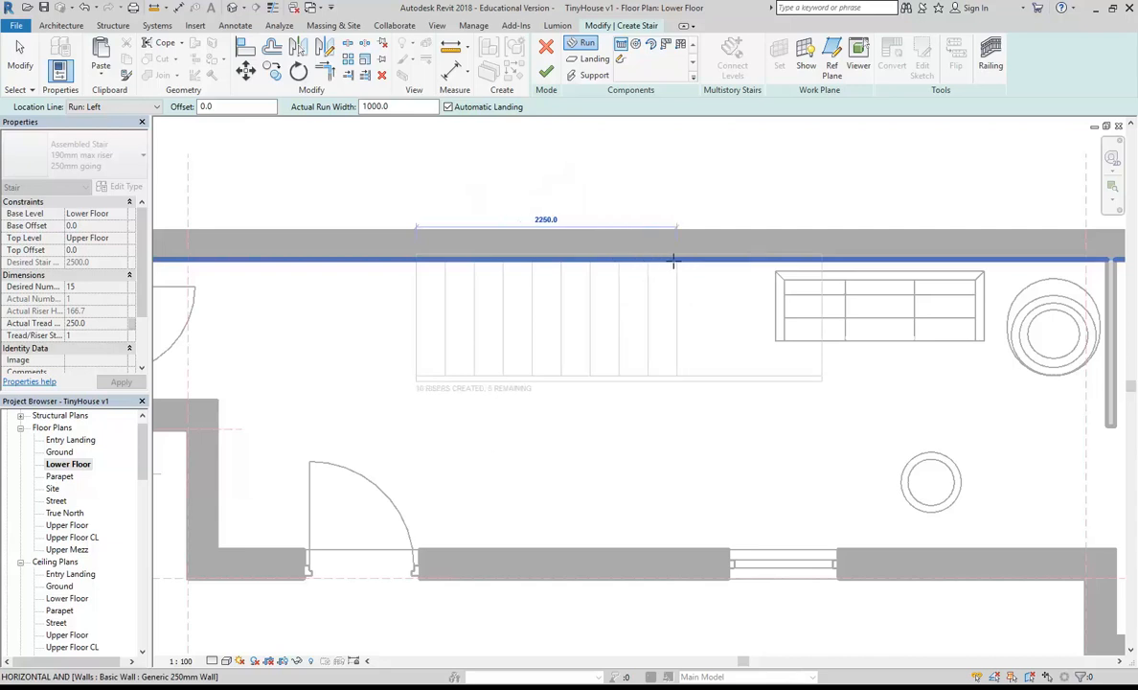
pyautogui.moveTo(678, 257); pyautogui.dragTo(614, 264, button='middle')
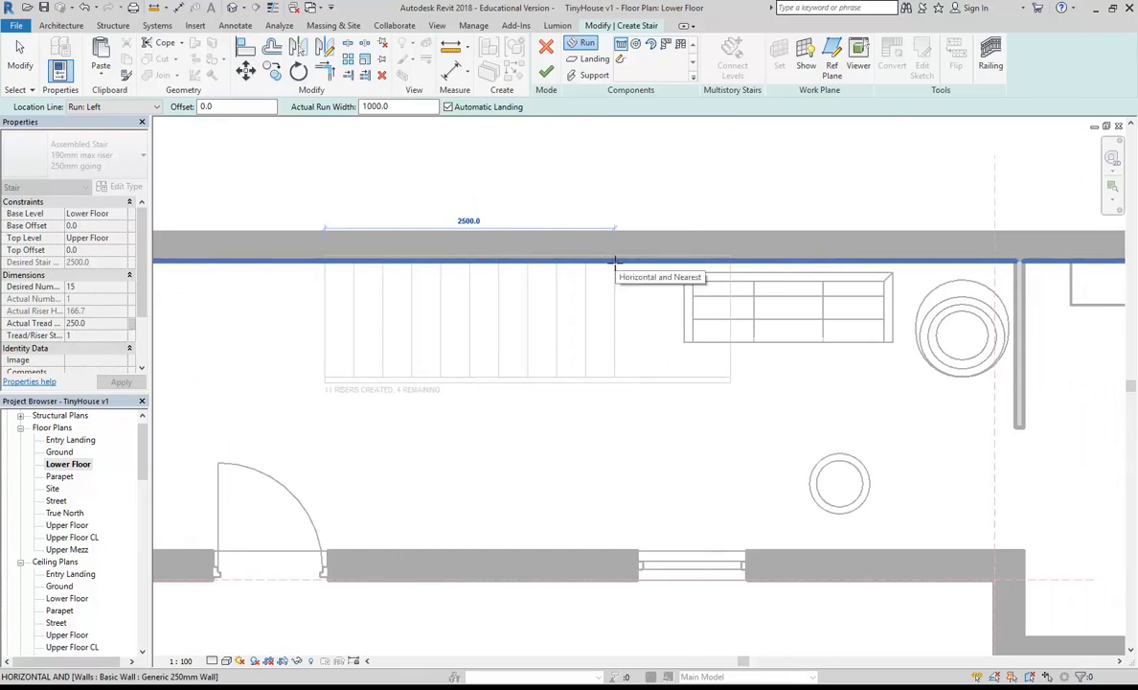
pyautogui.click(615, 262)
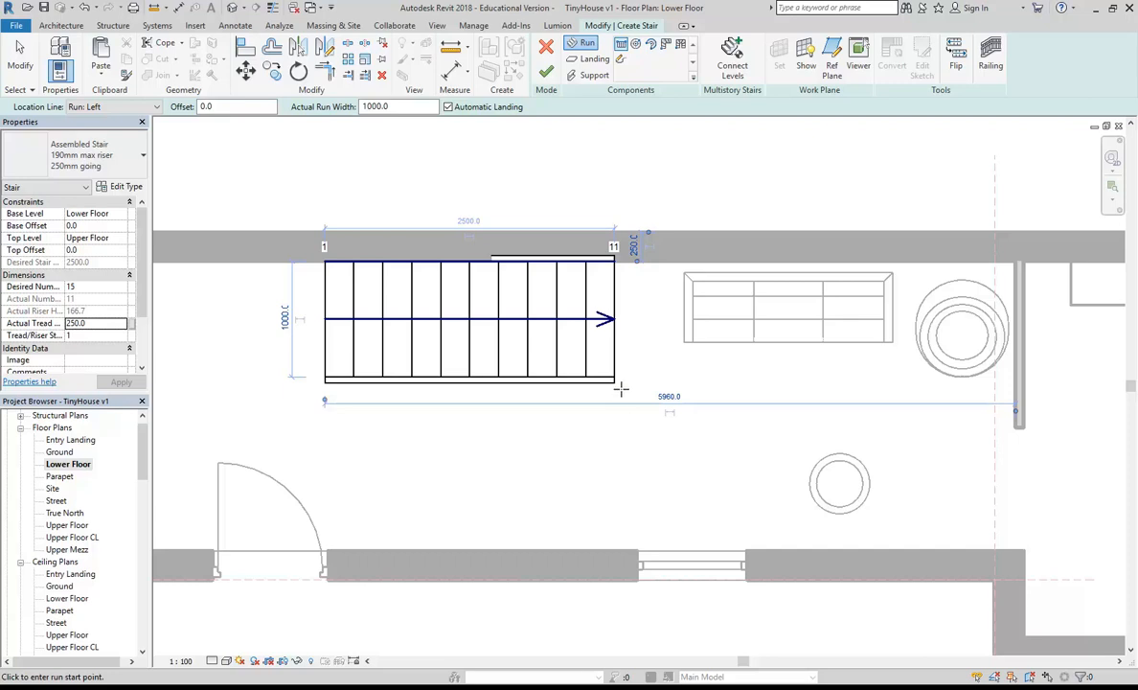
# Draw the remaining 4 risers as a perpendicular run from the first run's end toward the lower wall, using the Run: Right location line.
pyautogui.click(122, 106)
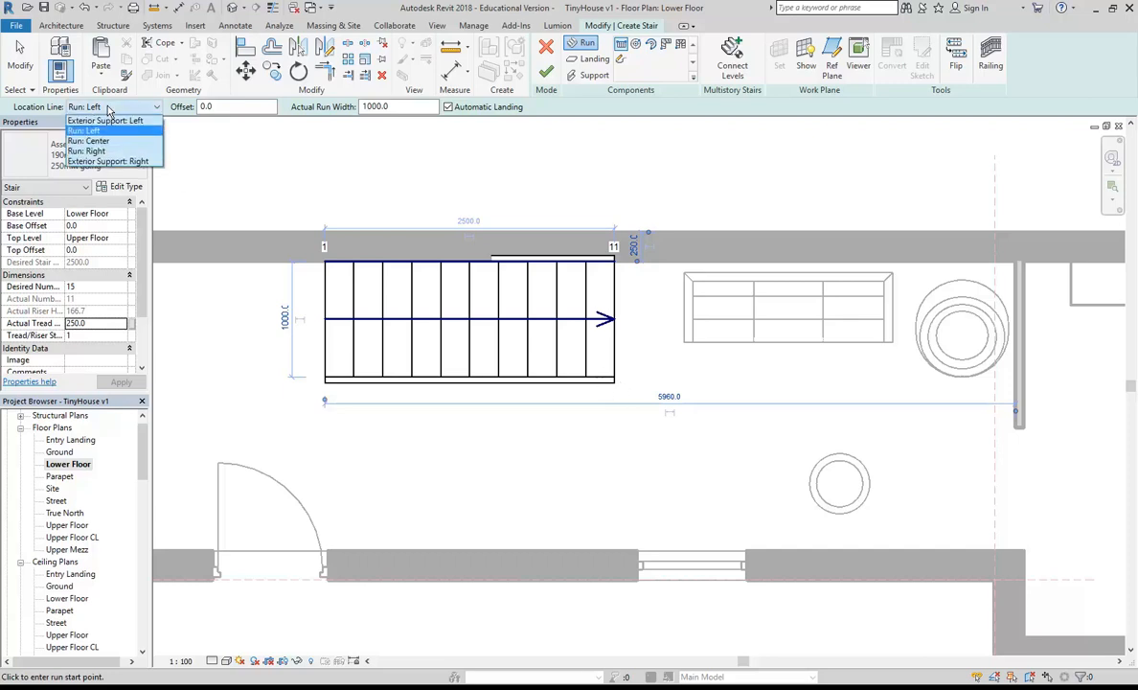
pyautogui.click(96, 151)
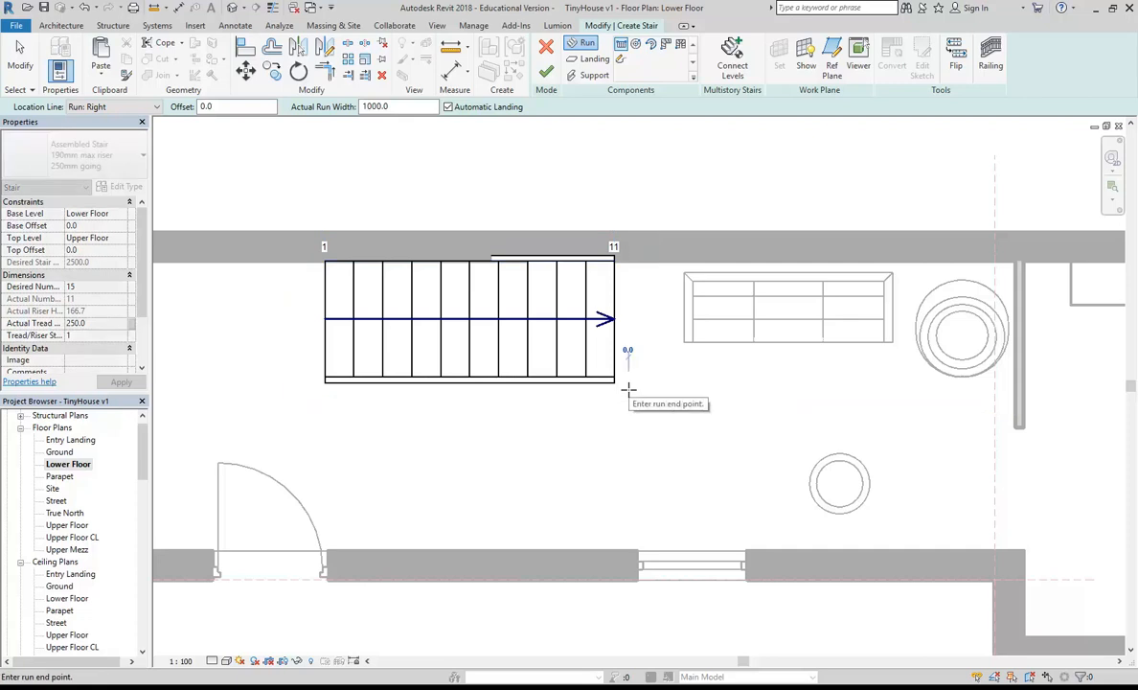
pyautogui.click(628, 388)
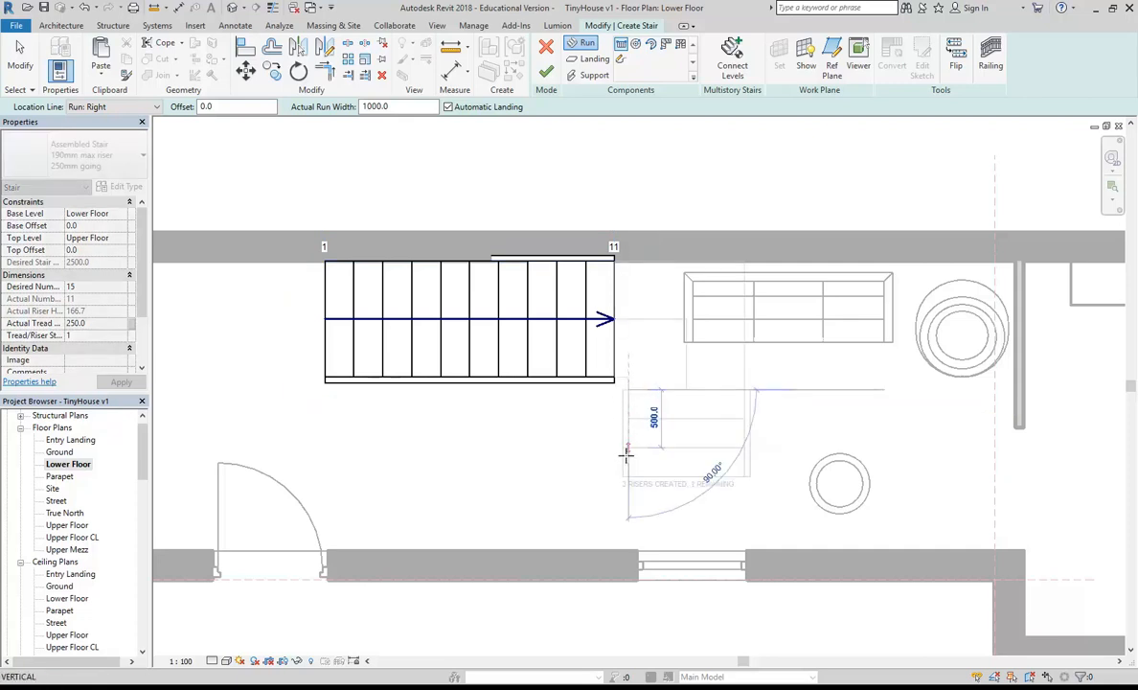
pyautogui.click(628, 503)
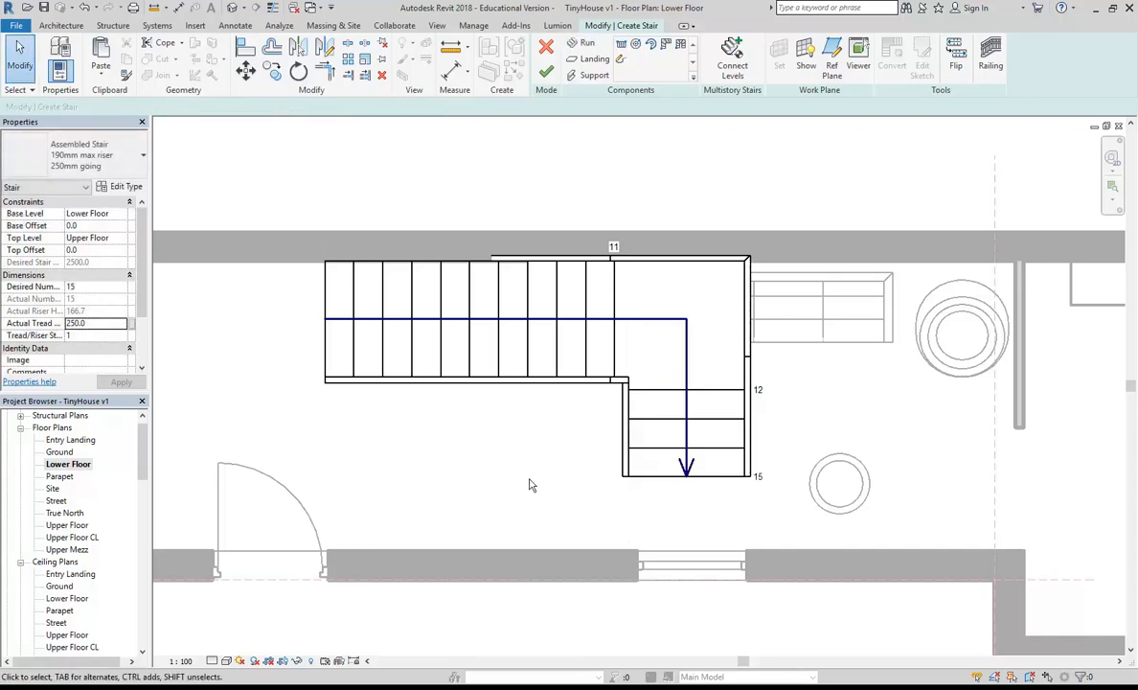
pyautogui.scroll(3, 610, 517)
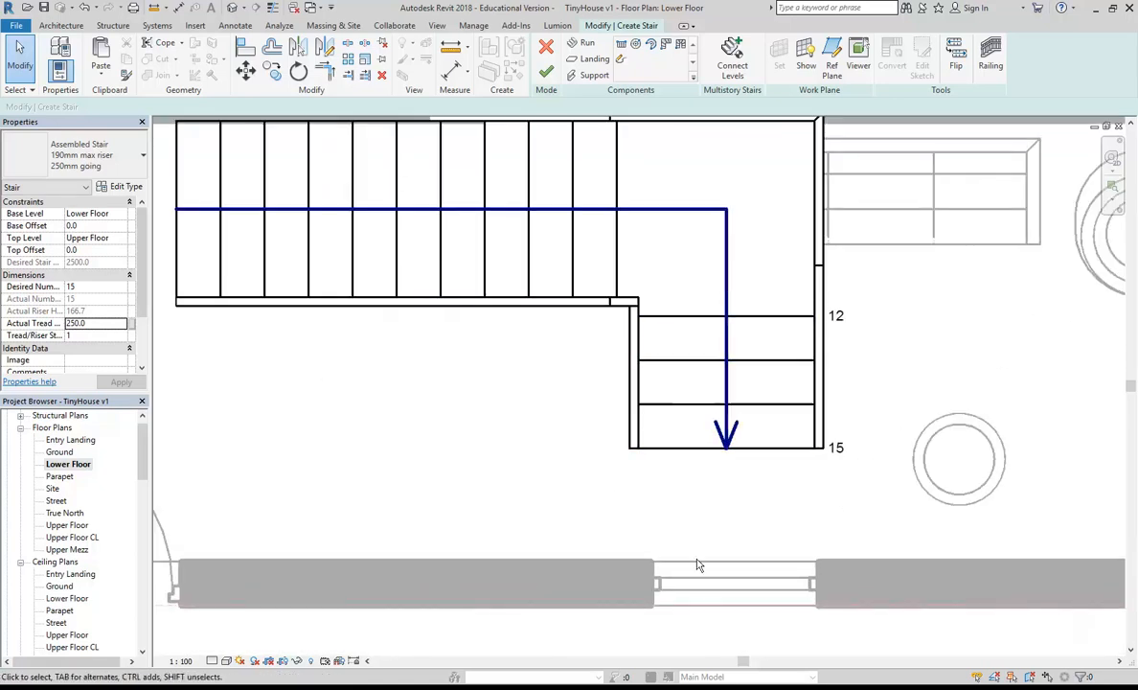
pyautogui.click(515, 221)
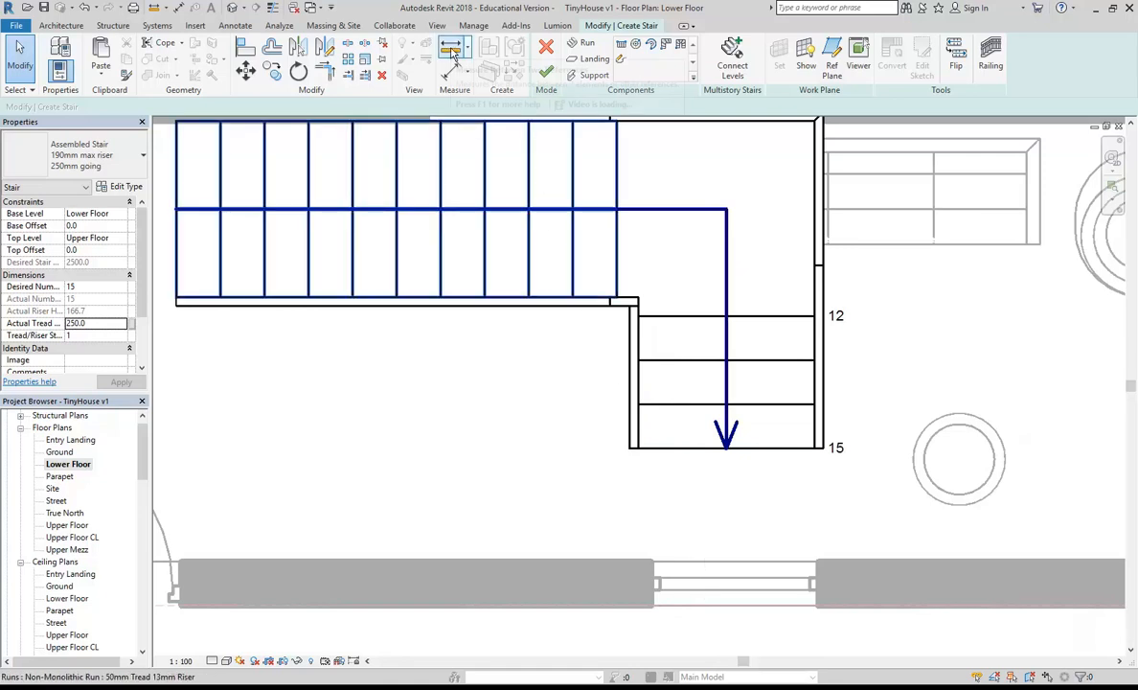
# Measure the clearance between the last riser of the second run and the lower wall.
pyautogui.click(453, 50)
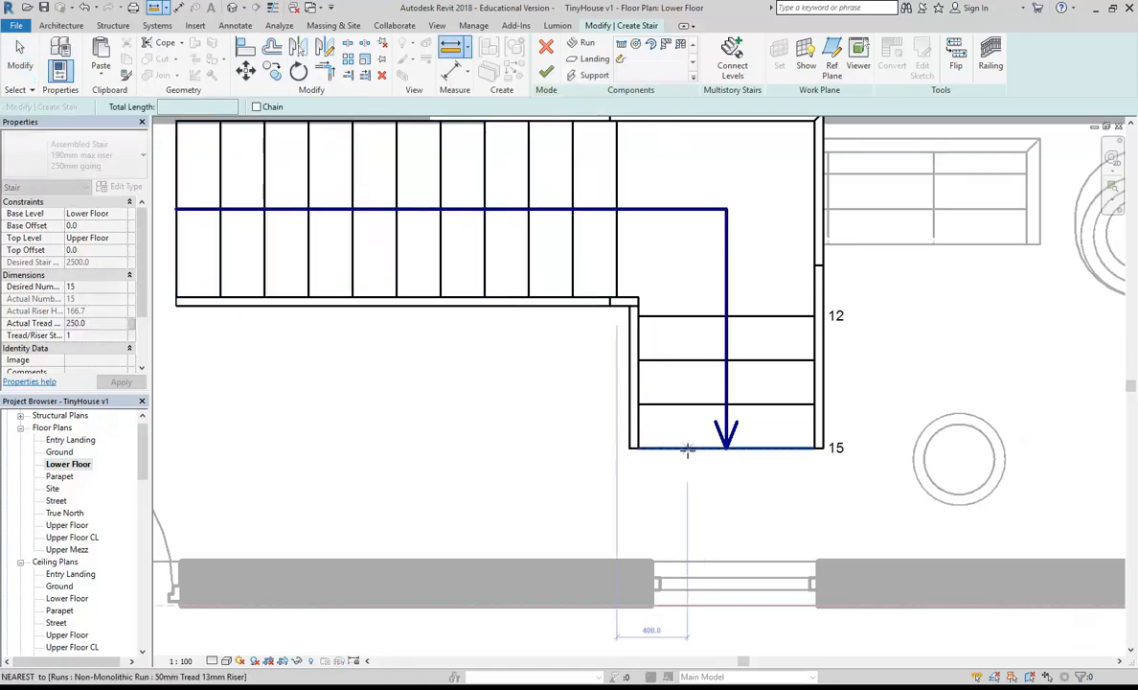
pyautogui.click(686, 448)
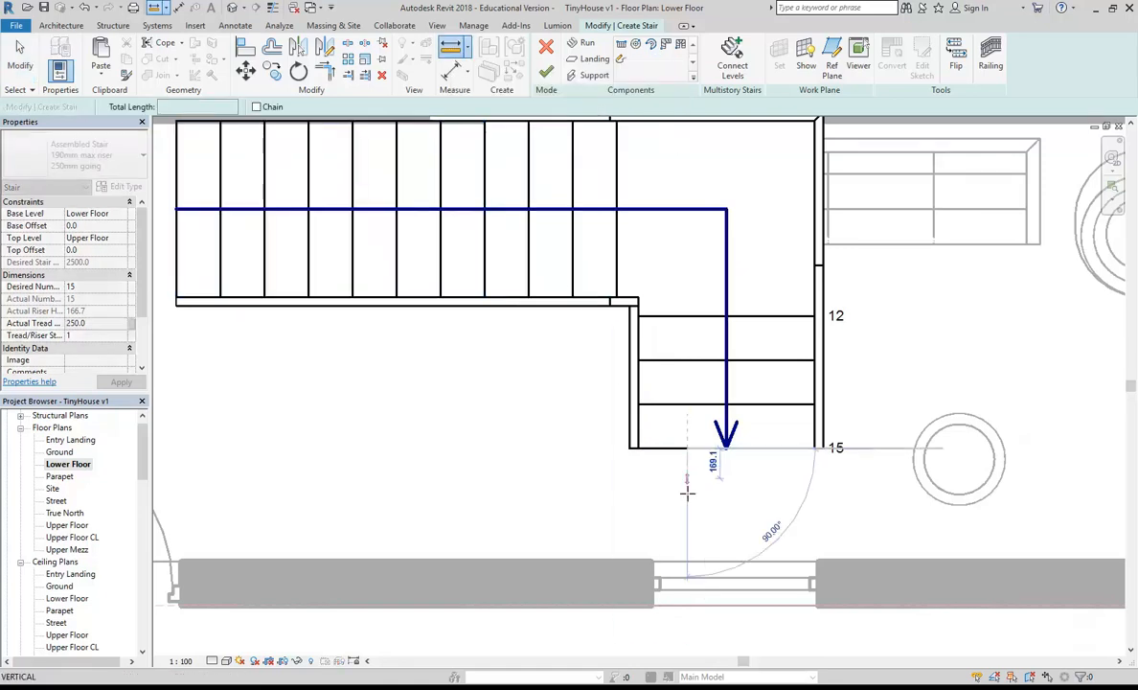
pyautogui.click(686, 561)
pyautogui.rightClick(383, 366)
pyautogui.click(414, 378)
pyautogui.rightClick(414, 378)
pyautogui.click(445, 389)
pyautogui.scroll(-2, 462, 408)
pyautogui.moveTo(462, 408); pyautogui.dragTo(499, 462, button='middle')
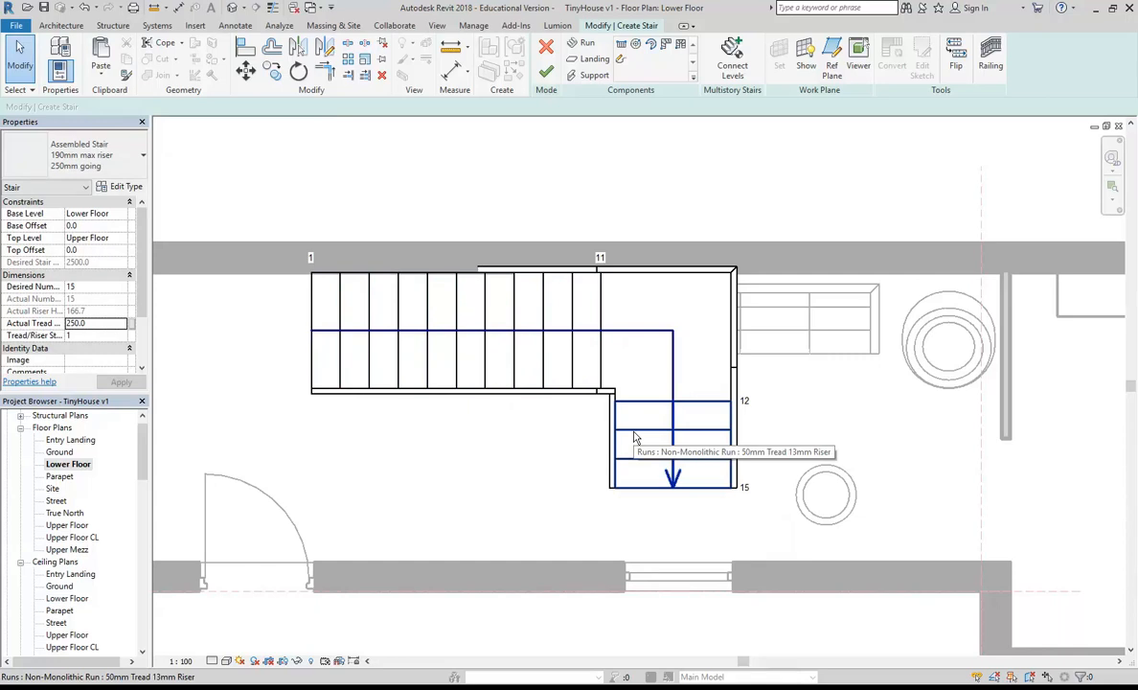
# Try to lengthen the first run by moving its run end at riser 1 outward along the upper wall.
pyautogui.click(311, 381)
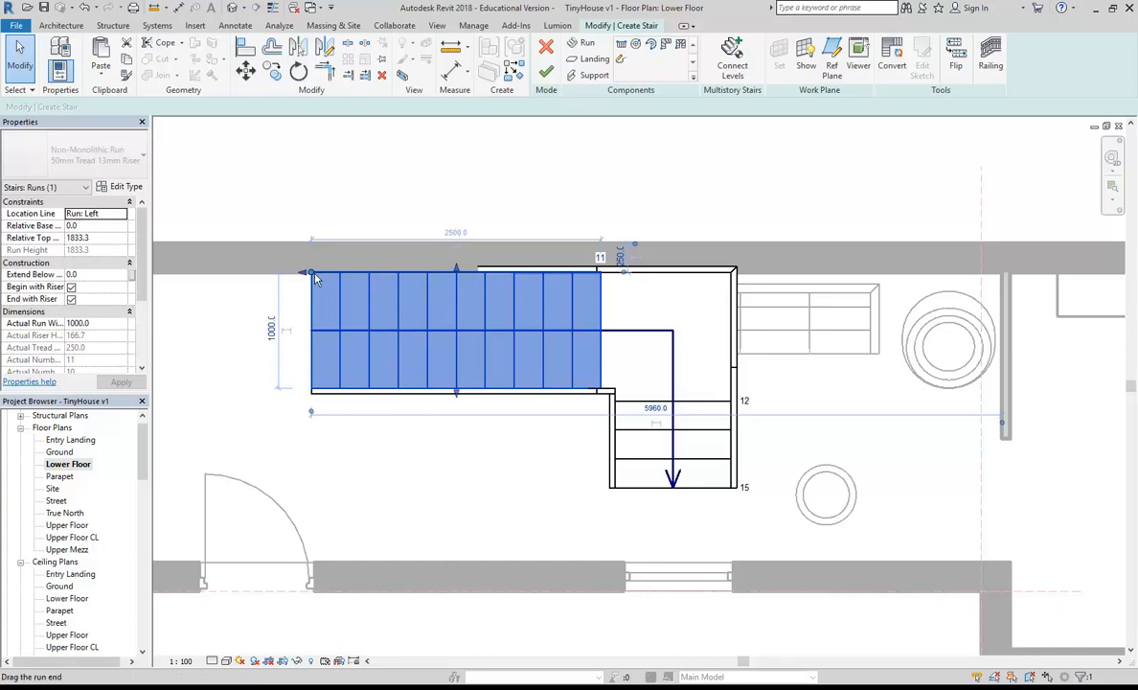
pyautogui.moveTo(311, 275); pyautogui.dragTo(305, 403)
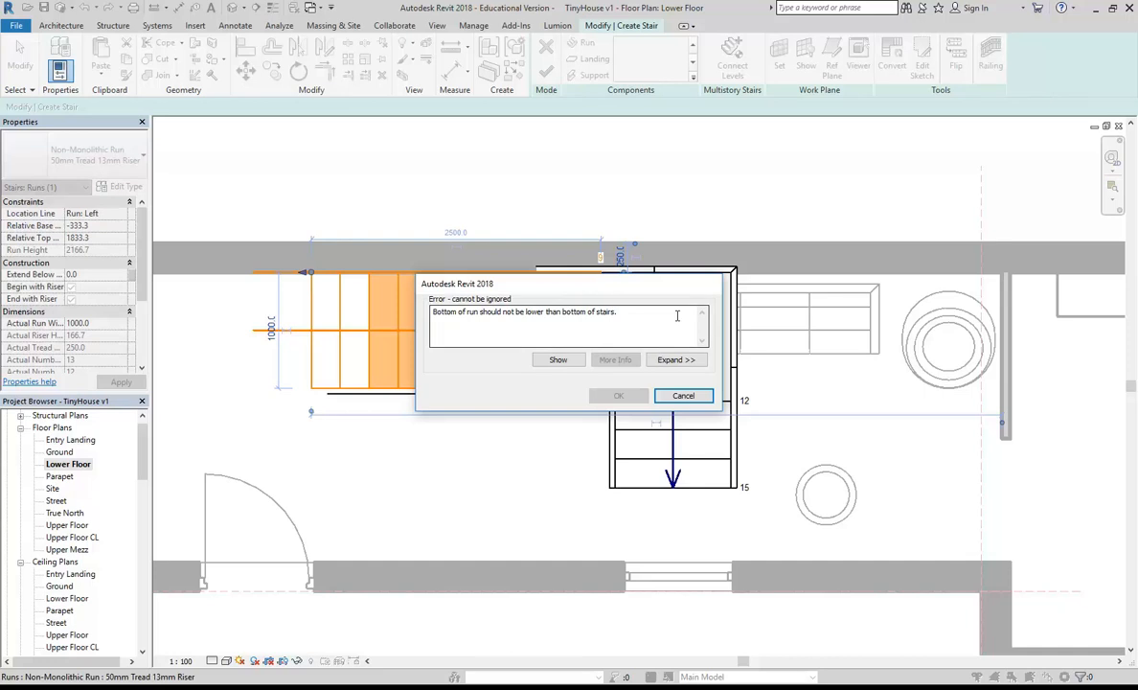
pyautogui.click(682, 396)
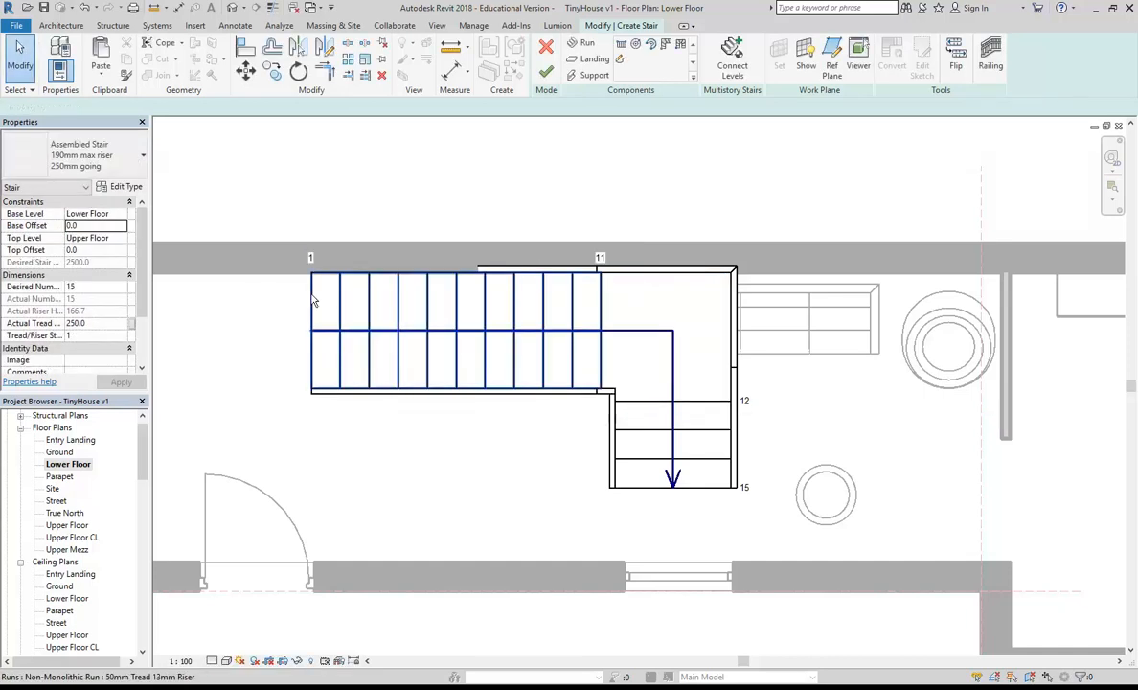
# Extend the first run's start to 3000 mm and 13 risers, leaving 2 risers in the second run, and finish the stair.
pyautogui.click(318, 286)
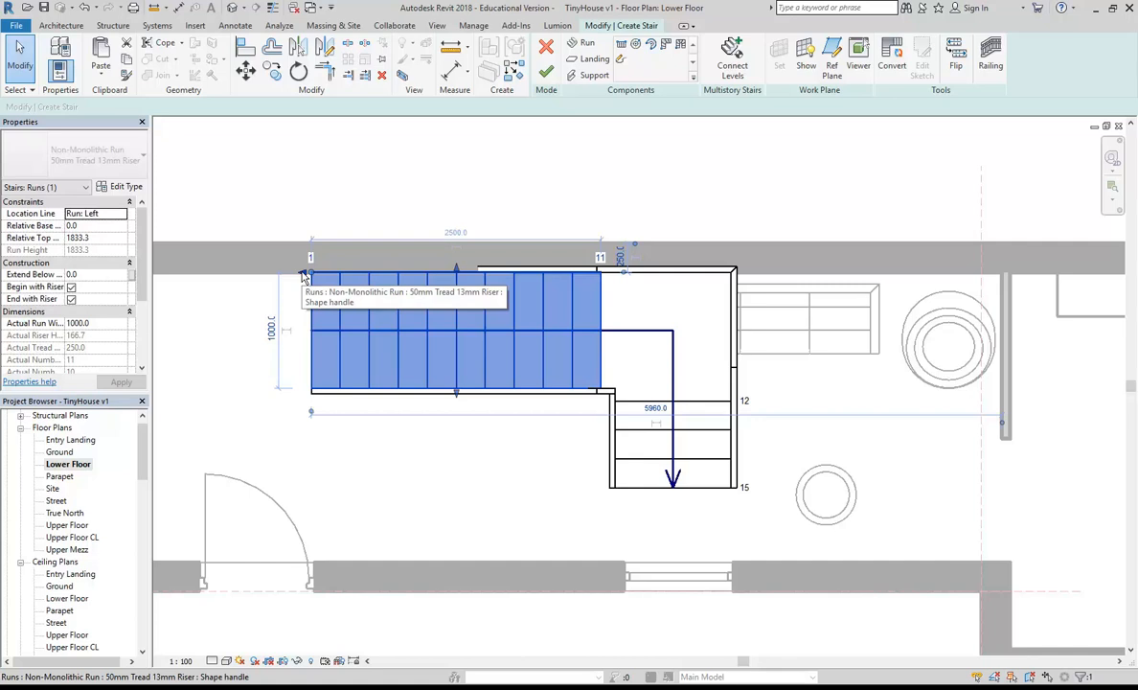
pyautogui.moveTo(304, 278); pyautogui.dragTo(277, 277)
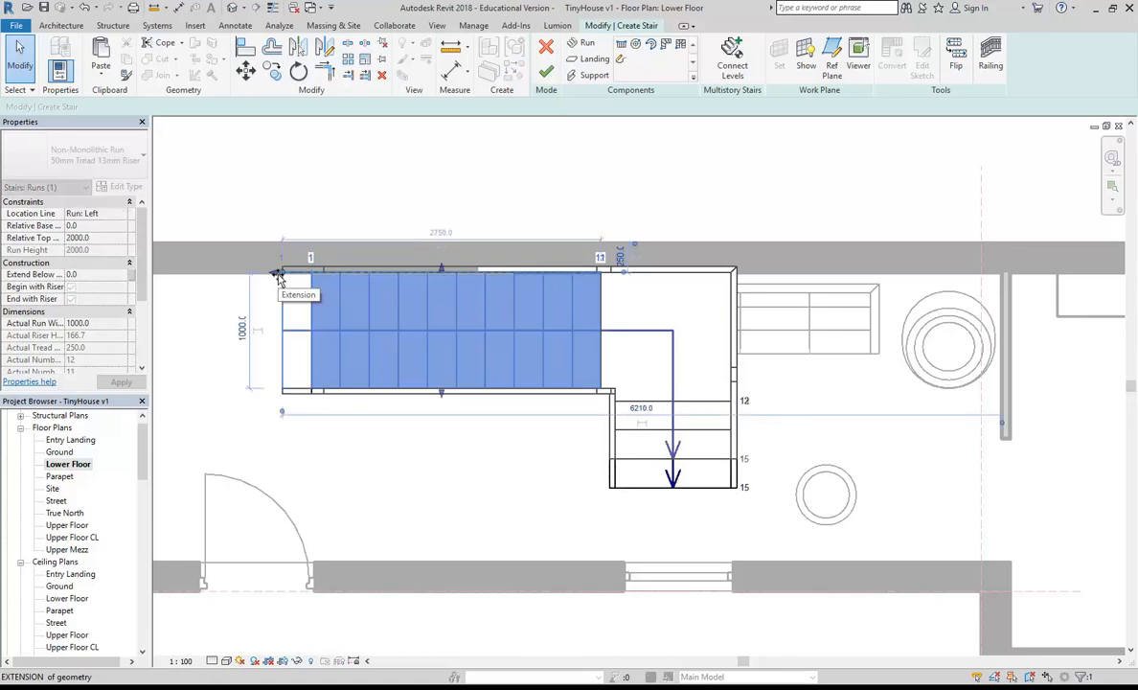
pyautogui.moveTo(278, 276); pyautogui.dragTo(278, 276)
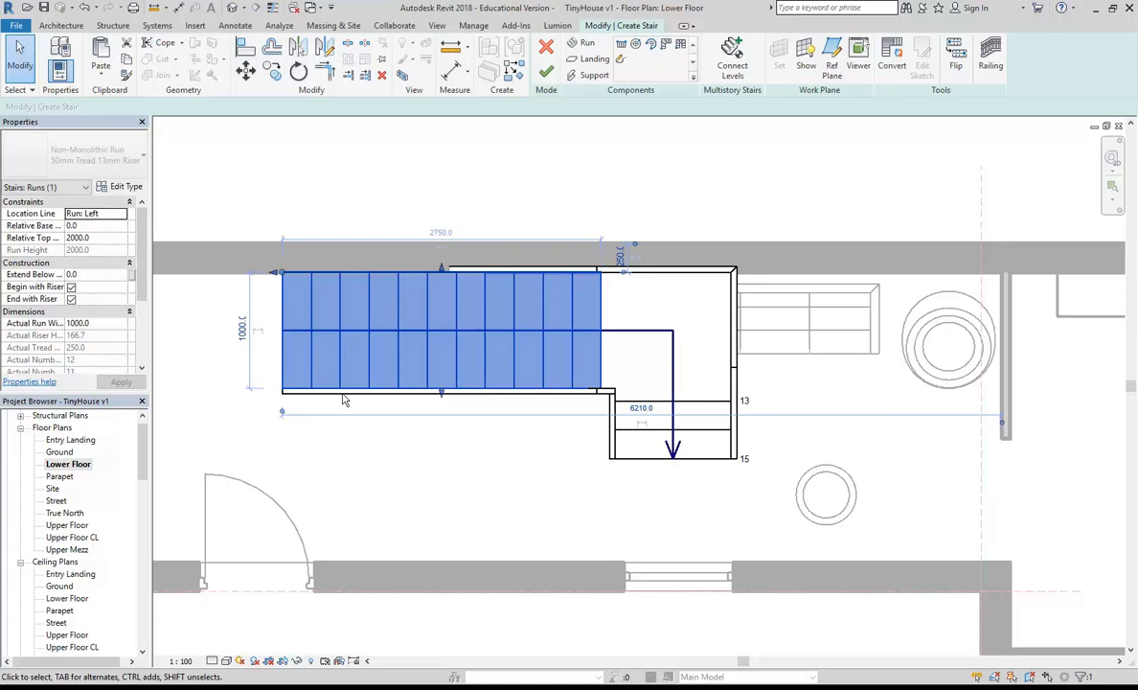
pyautogui.moveTo(275, 276); pyautogui.dragTo(255, 277)
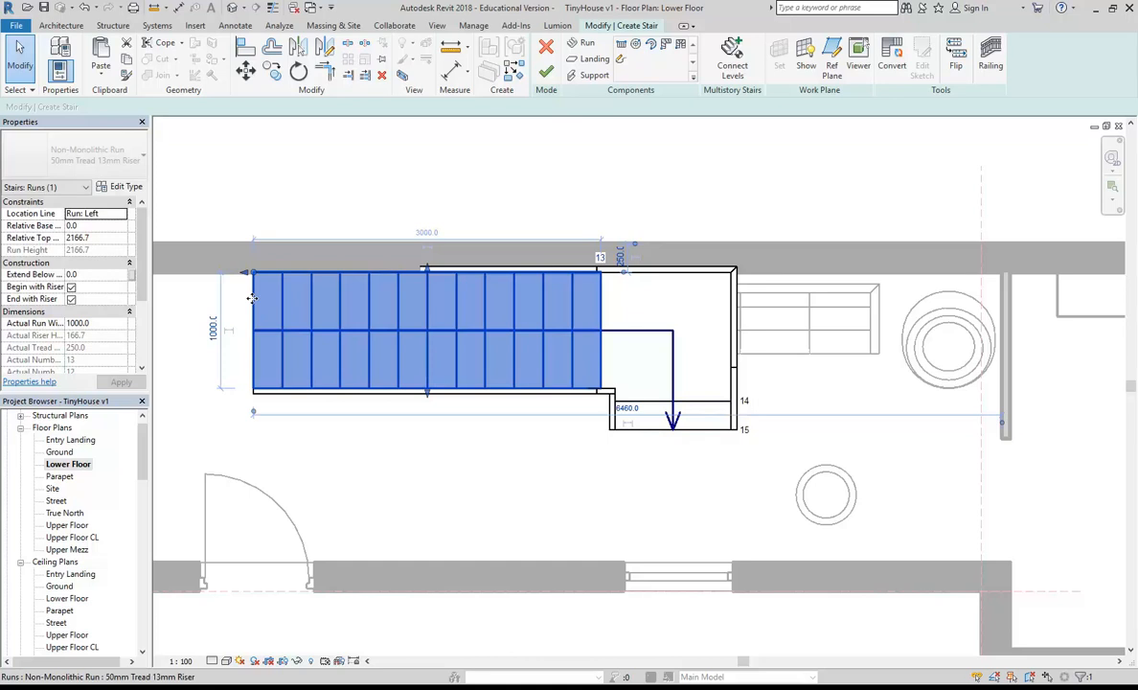
pyautogui.click(674, 477)
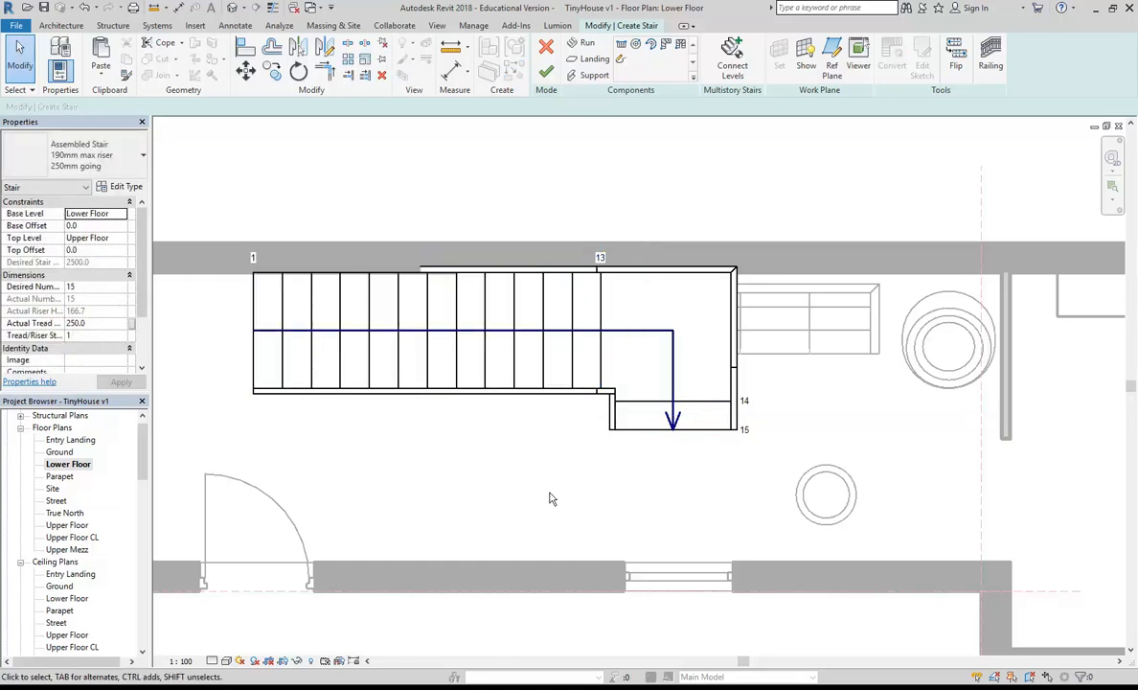
pyautogui.scroll(-1, 551, 498)
pyautogui.moveTo(551, 498); pyautogui.dragTo(579, 477, button='middle')
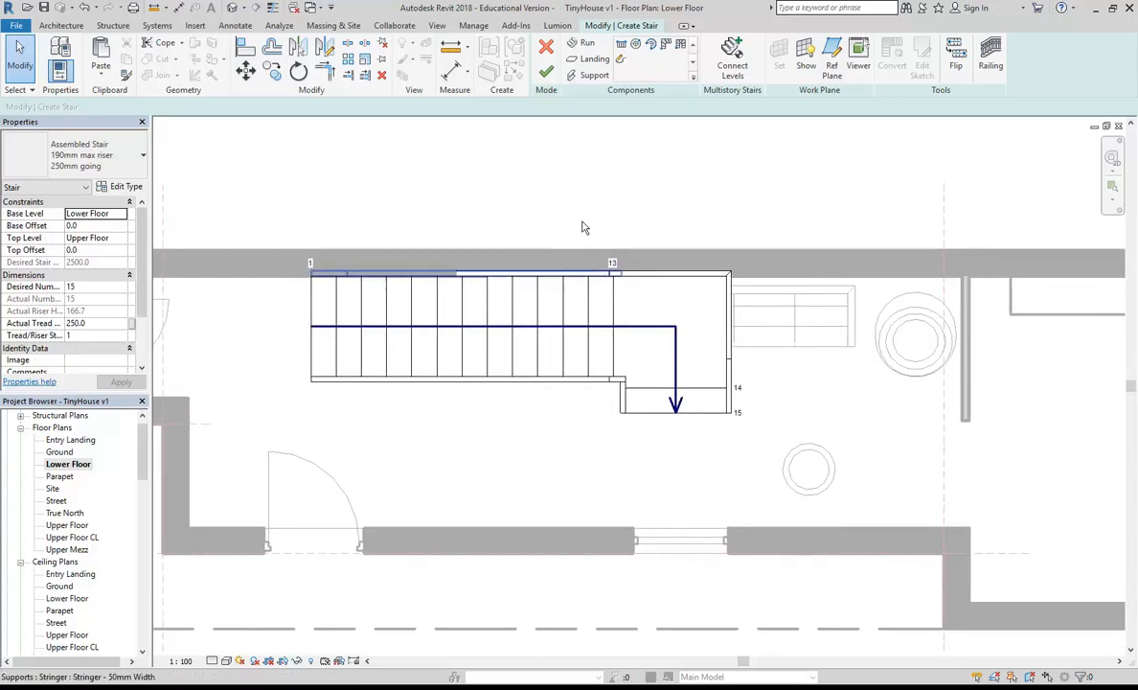
pyautogui.click(545, 73)
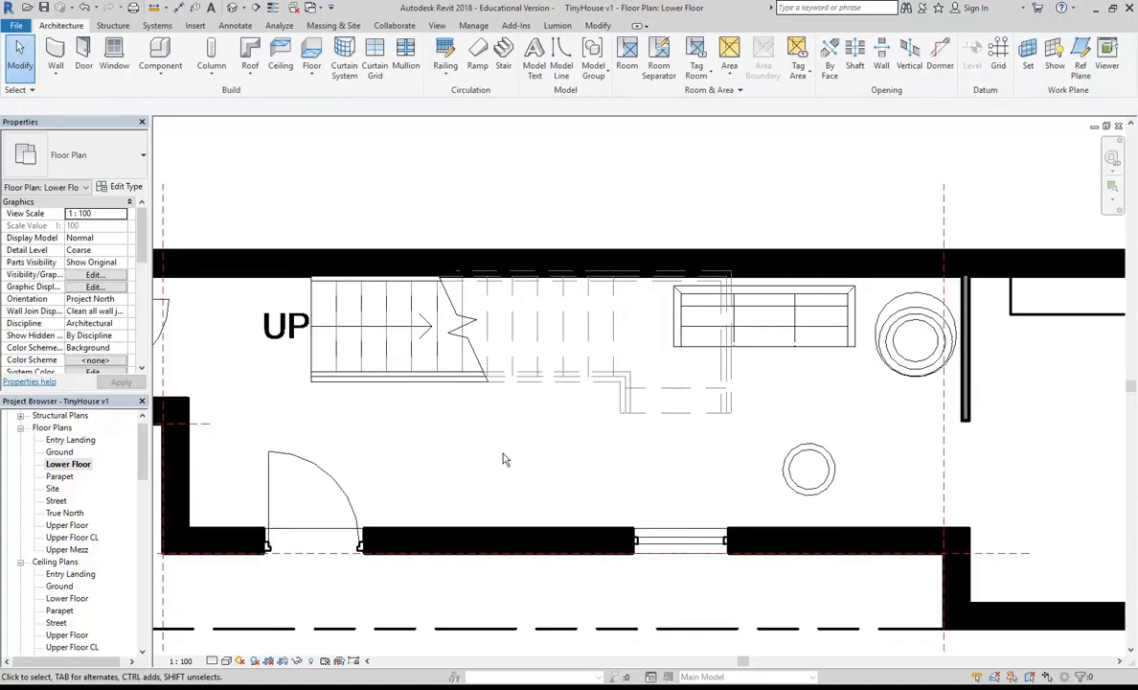
# Open the Upper Floor plan and examine how the finished stair is displayed and where it arrives.
pyautogui.scroll(-2, 503, 459)
pyautogui.moveTo(503, 459); pyautogui.dragTo(564, 464, button='middle')
pyautogui.scroll(2, 493, 435)
pyautogui.scroll(-2, 503, 441)
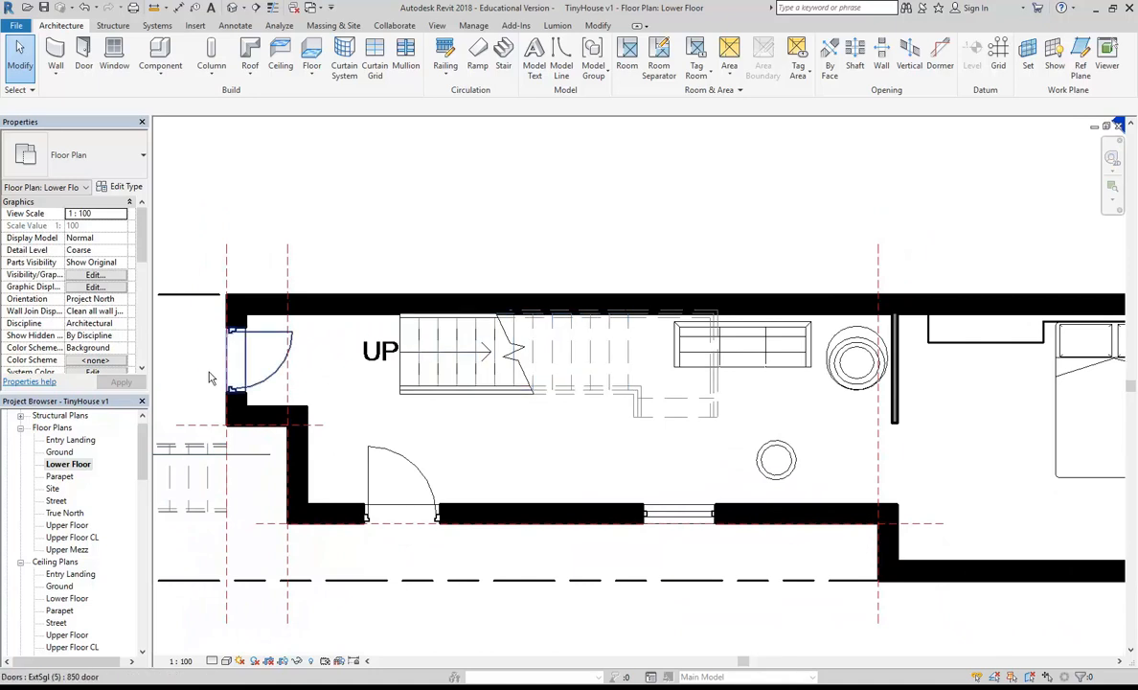
pyautogui.doubleClick(65, 525)
pyautogui.scroll(2, 450, 365)
pyautogui.moveTo(455, 371); pyautogui.dragTo(529, 367, button='middle')
pyautogui.moveTo(508, 435); pyautogui.dragTo(549, 435, button='middle')
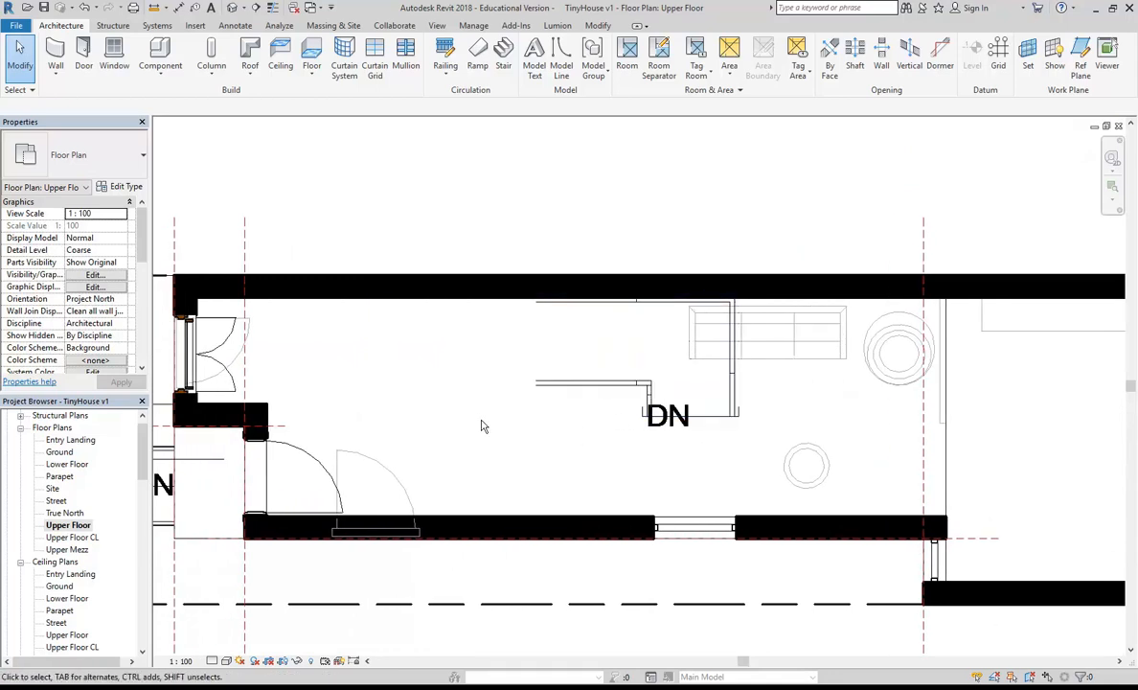
pyautogui.scroll(2, 478, 420)
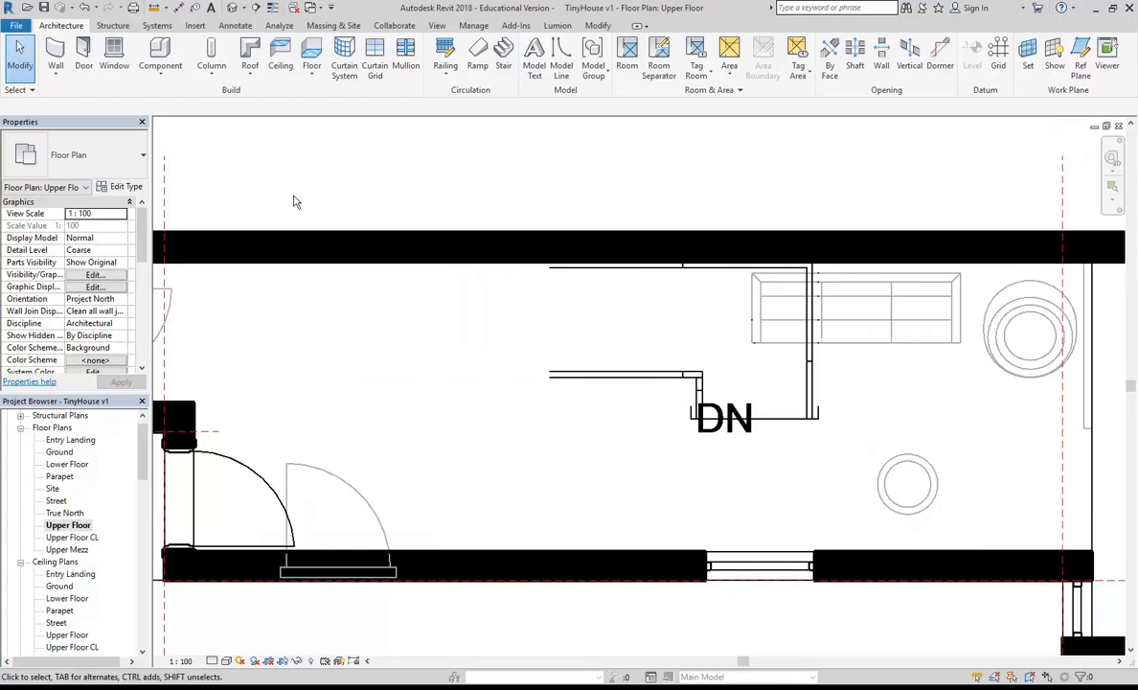
pyautogui.moveTo(295, 201); pyautogui.dragTo(327, 226, button='middle')
pyautogui.scroll(-2, 326, 226)
pyautogui.scroll(1, 328, 227)
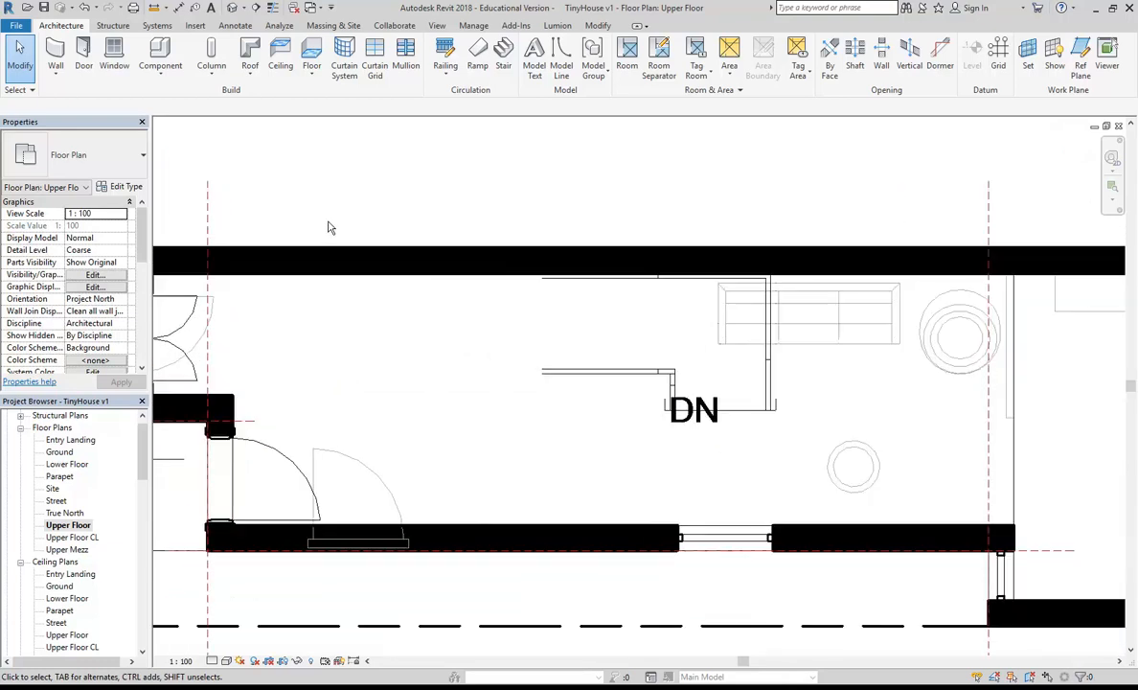
# Start a shaft opening with its base constraint at Lower Floor and a base offset of 100 mm.
pyautogui.click(855, 59)
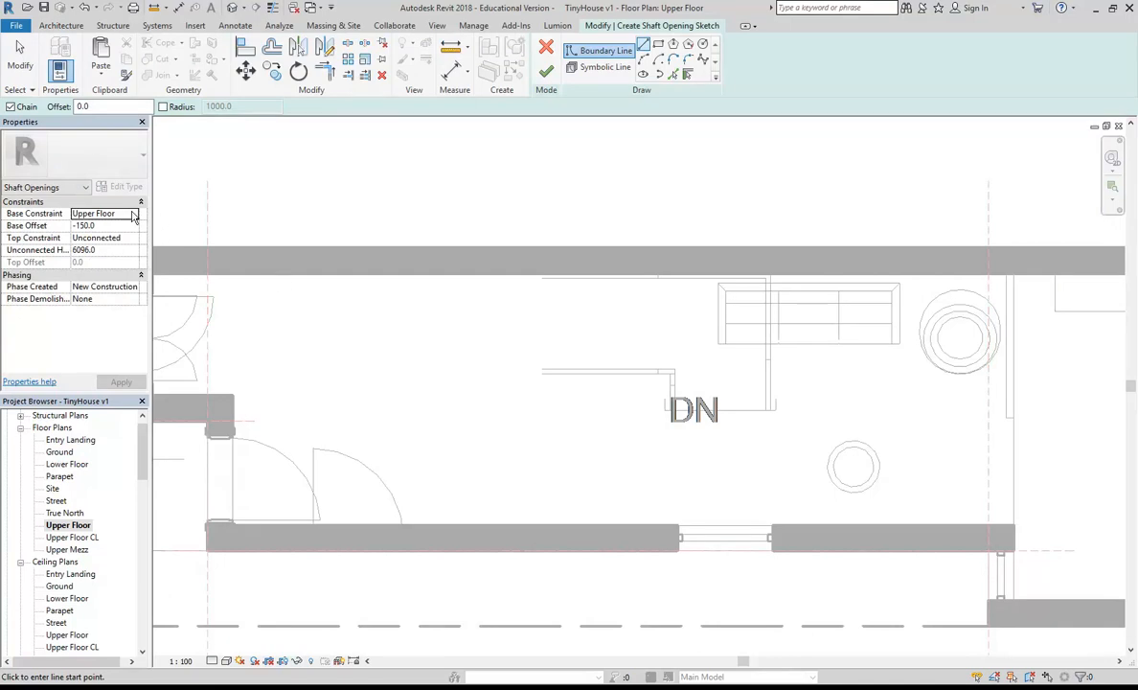
pyautogui.click(133, 214)
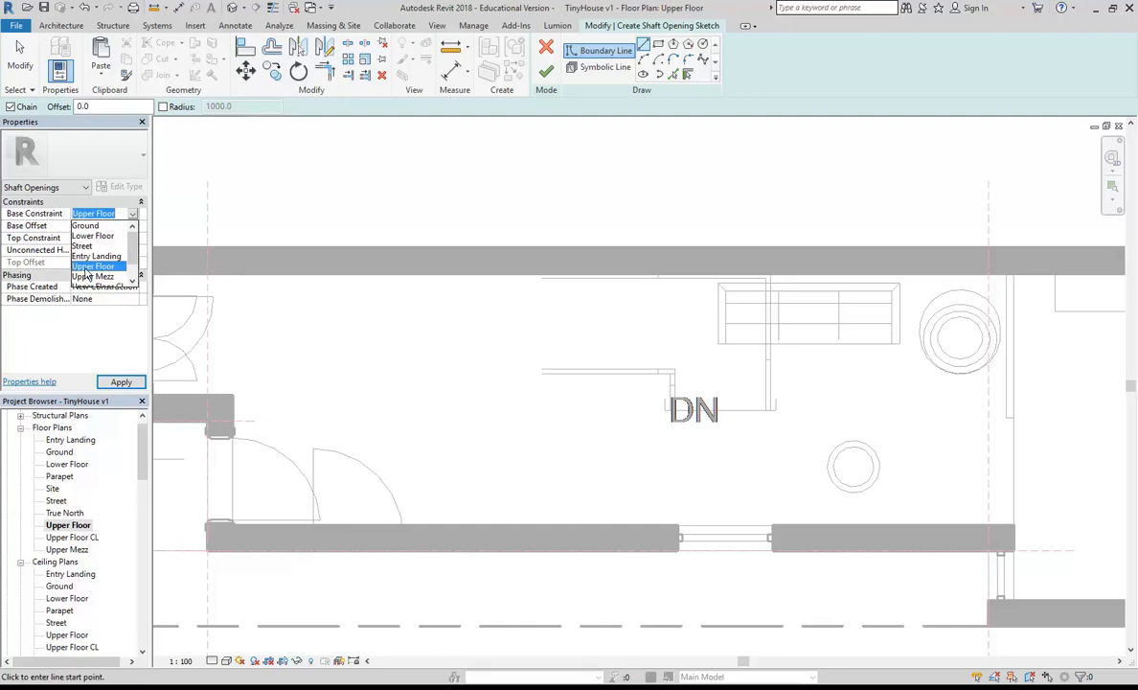
pyautogui.click(84, 237)
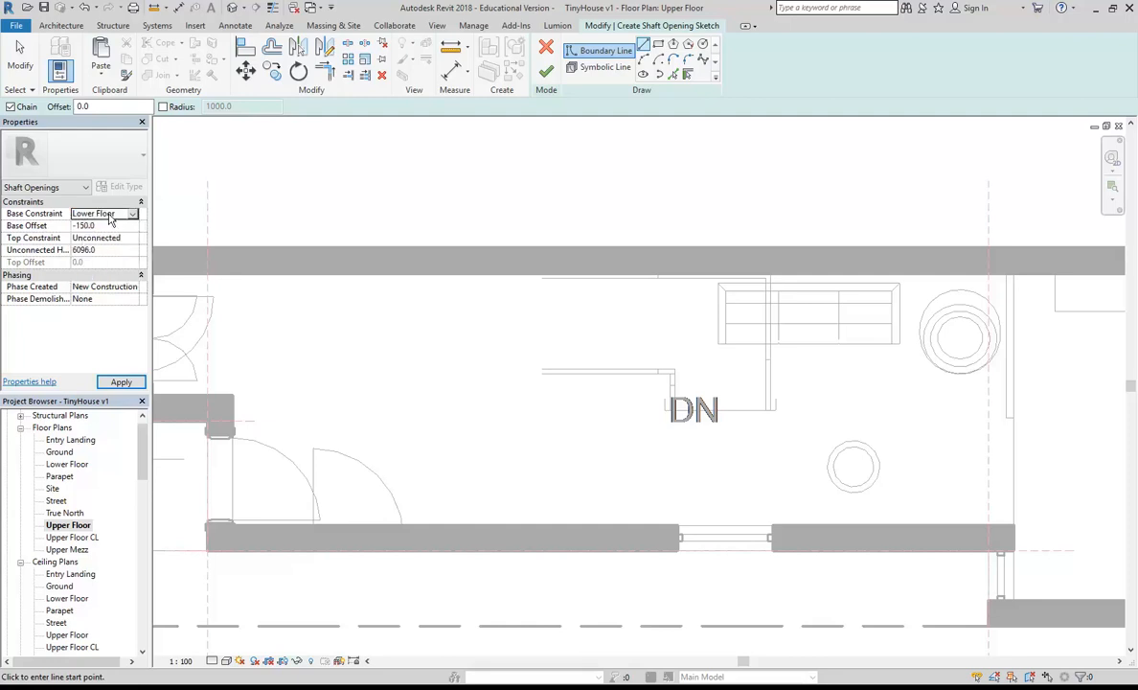
pyautogui.click(107, 226)
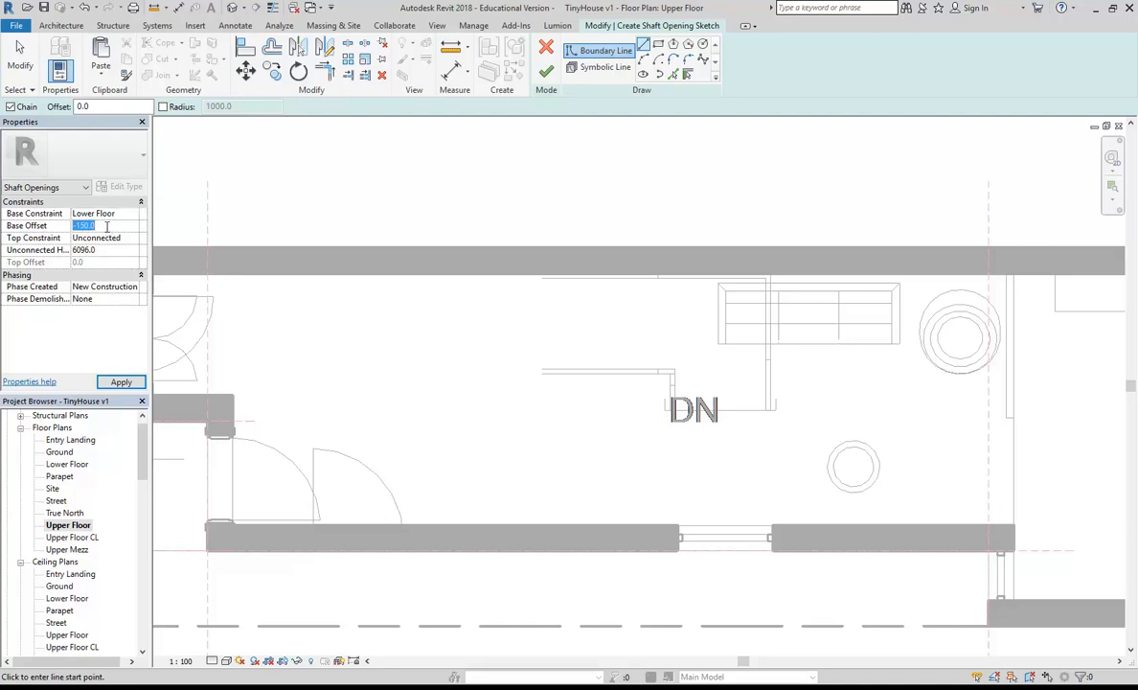
pyautogui.write('1')
pyautogui.click(112, 249)
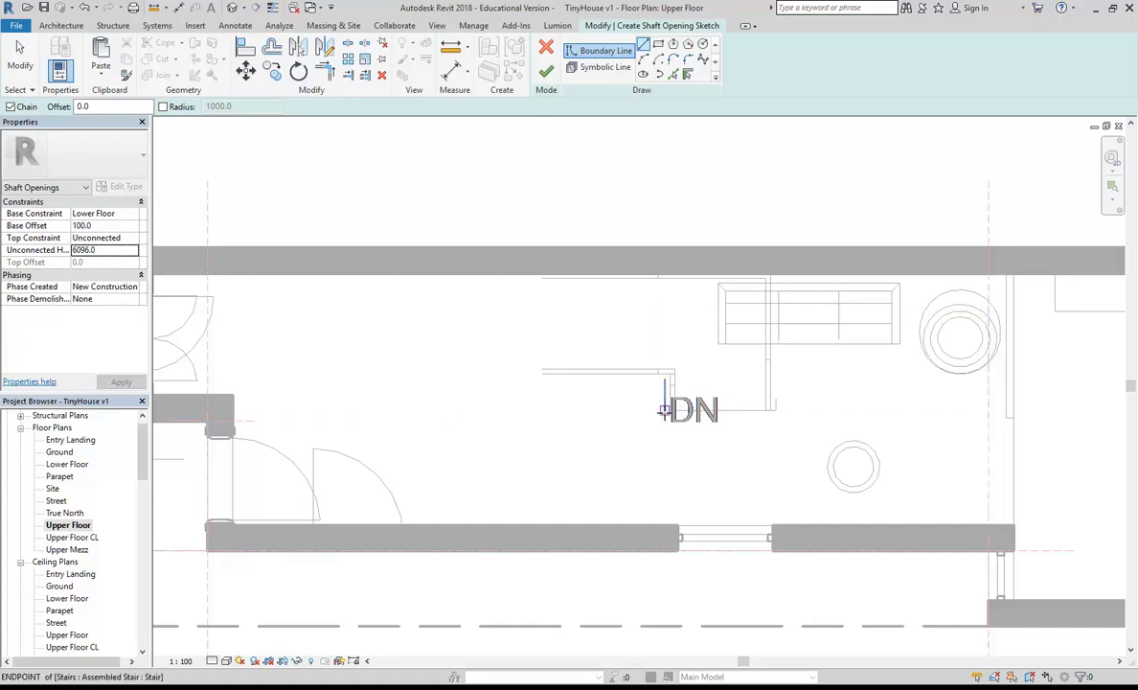
# Draw shaft boundary lines 1100 mm along the stair's top riser, up its outer side, and about 3421 mm along the upper wall.
pyautogui.click(665, 410)
pyautogui.click(776, 411)
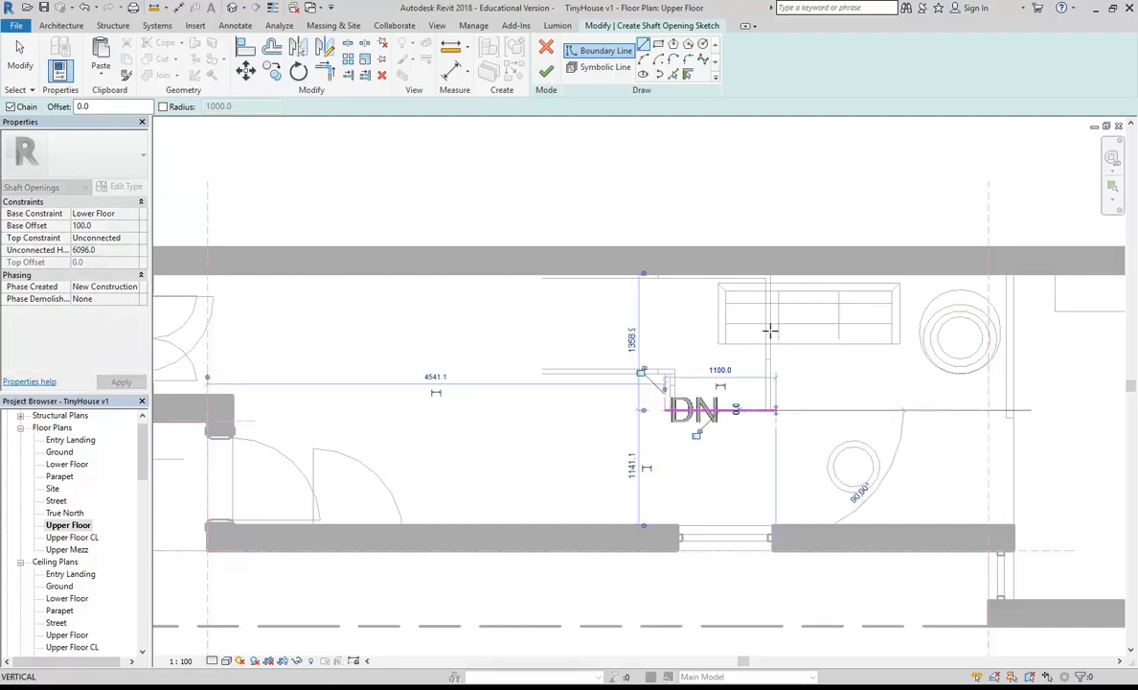
pyautogui.click(777, 275)
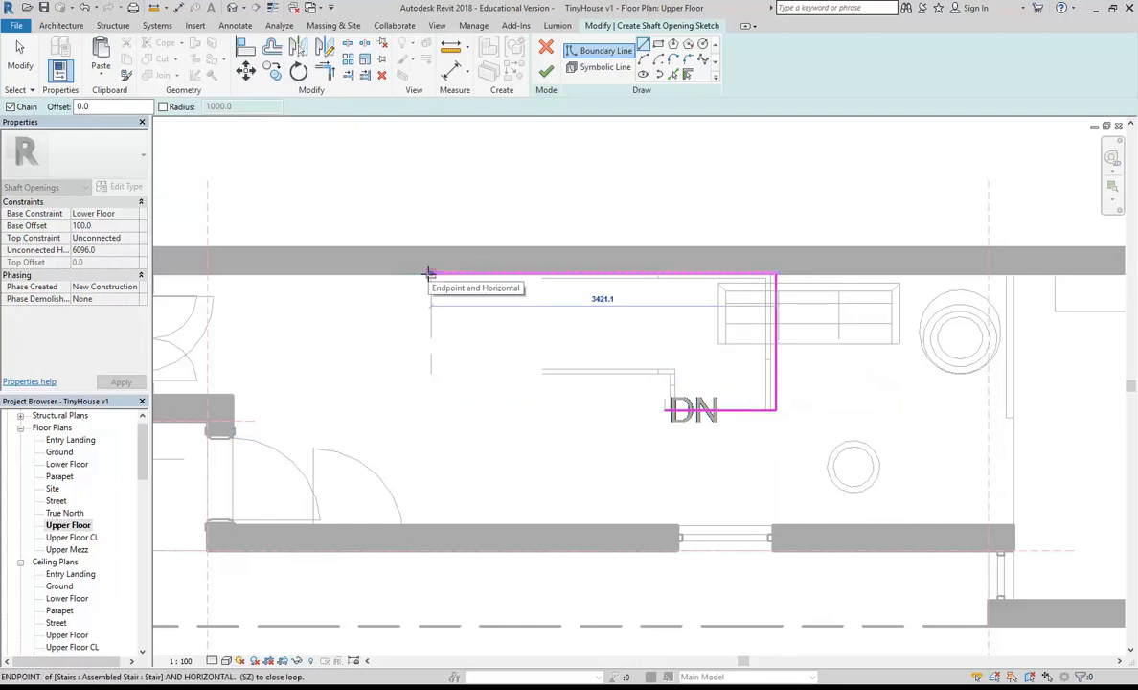
pyautogui.click(431, 275)
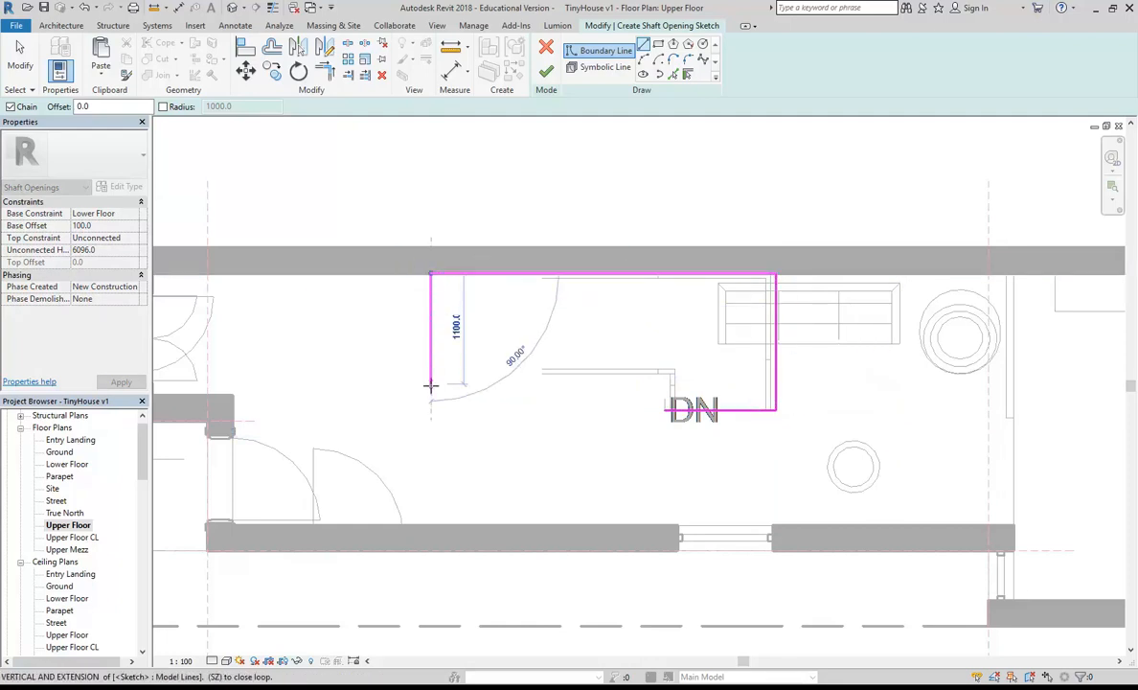
pyautogui.rightClick(420, 336)
pyautogui.click(440, 343)
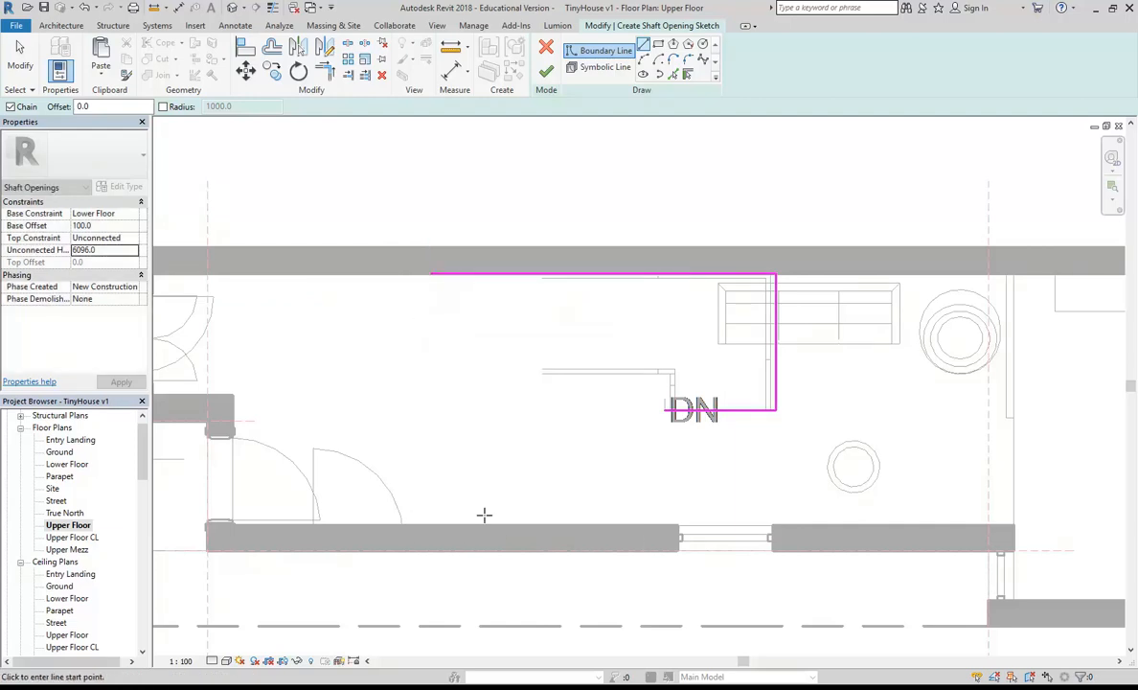
# In the Lower Floor plan, continue the shaft boundary about 3071 mm along the first run's inner edge and down to the top riser's boundary line.
pyautogui.doubleClick(67, 463)
pyautogui.scroll(3, 473, 307)
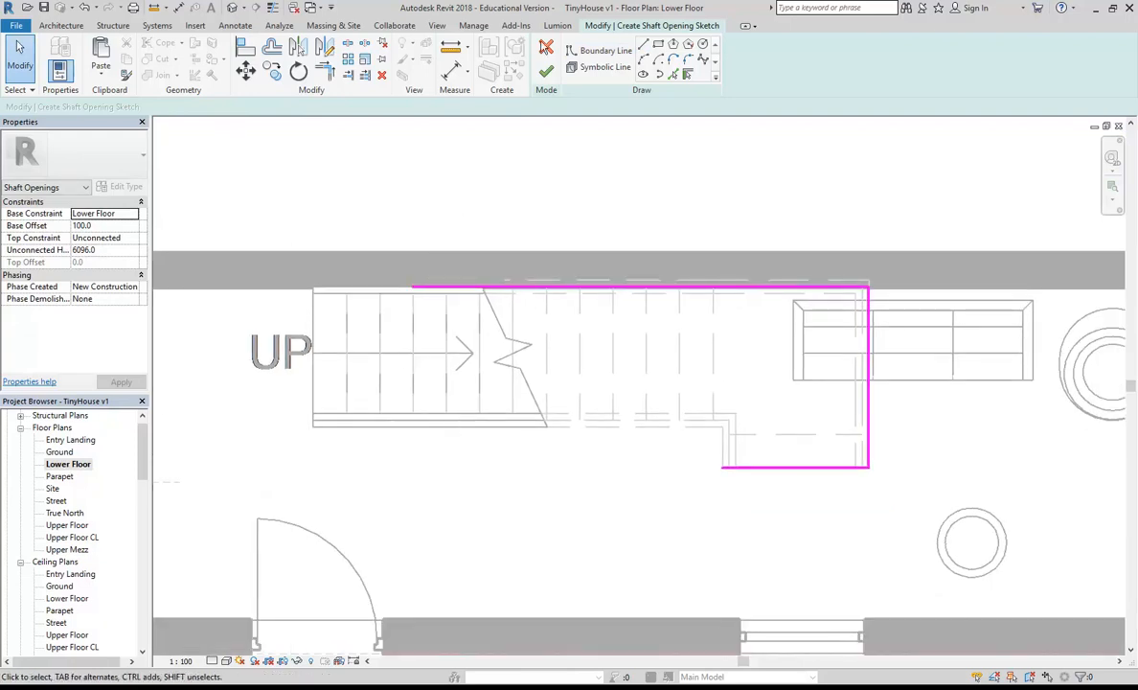
pyautogui.click(644, 45)
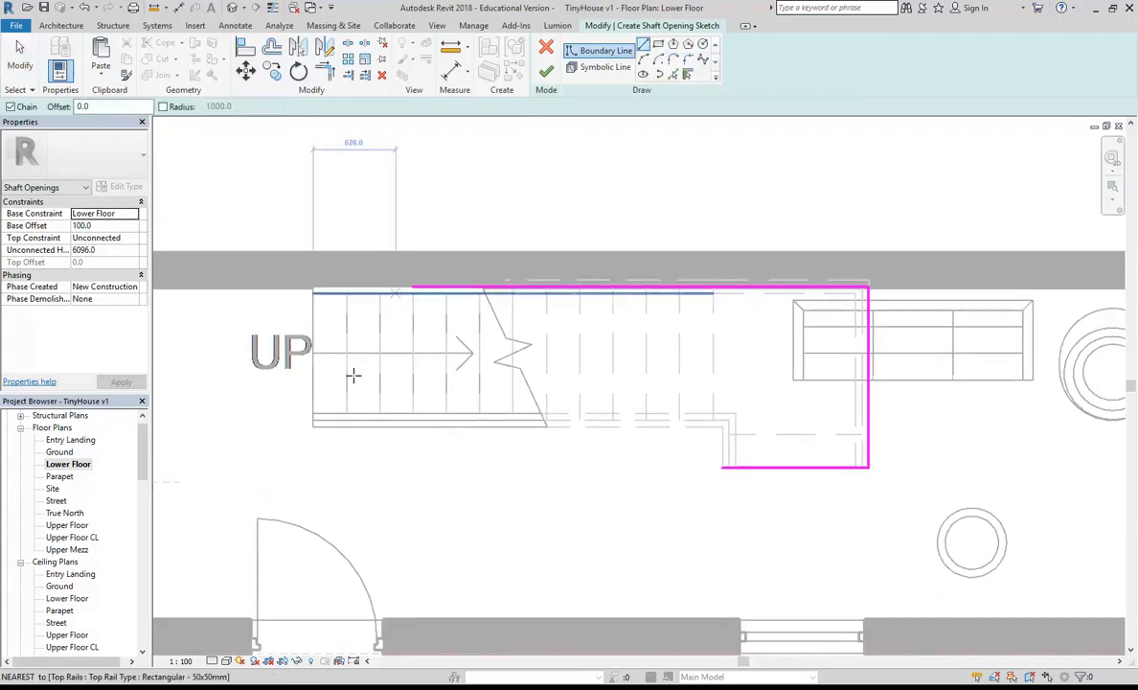
pyautogui.click(314, 427)
pyautogui.click(721, 426)
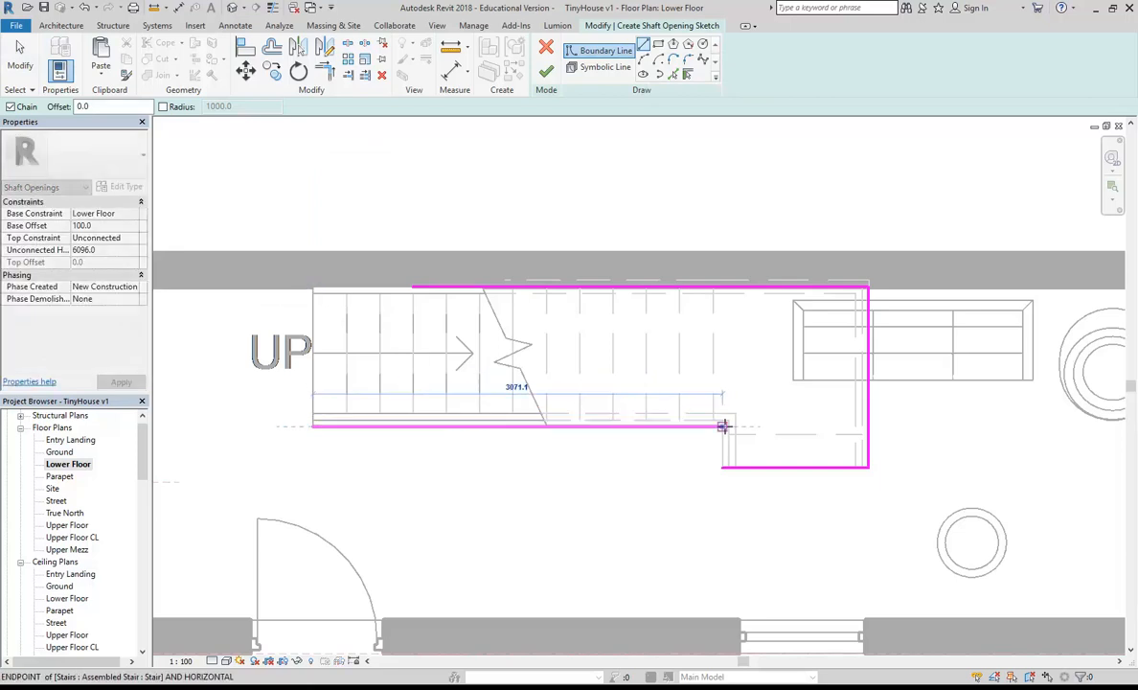
pyautogui.click(721, 467)
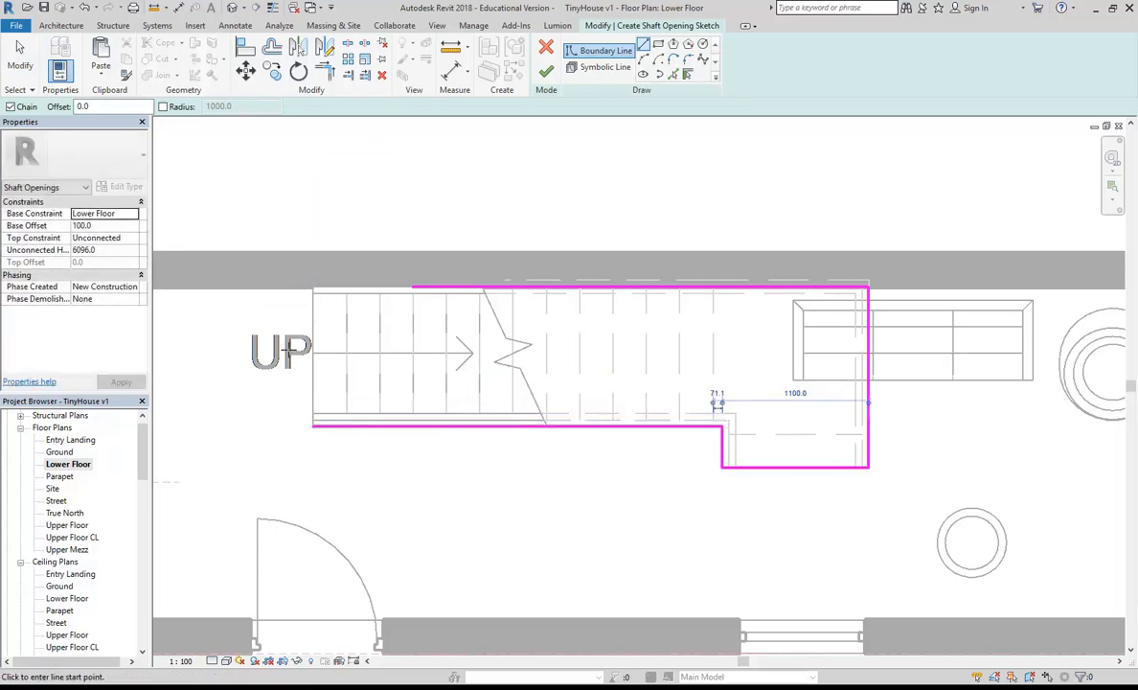
# Close the shaft boundary across riser 1, trimming its corner with the upper wall line, and finish the shaft opening.
pyautogui.click(311, 426)
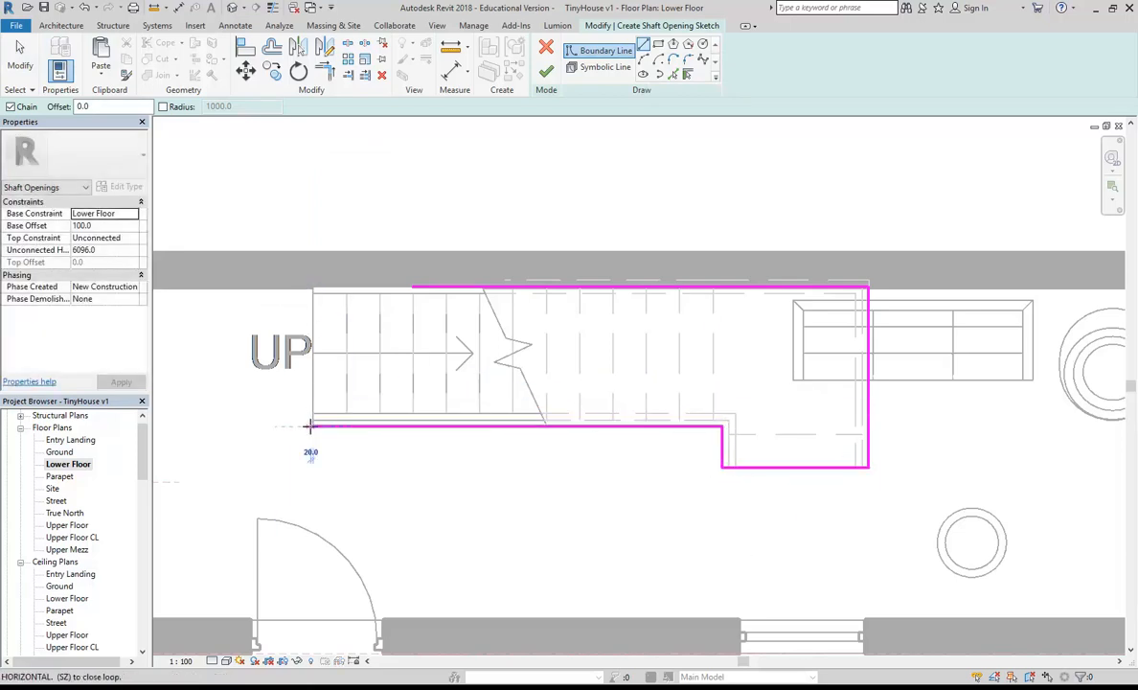
pyautogui.click(313, 287)
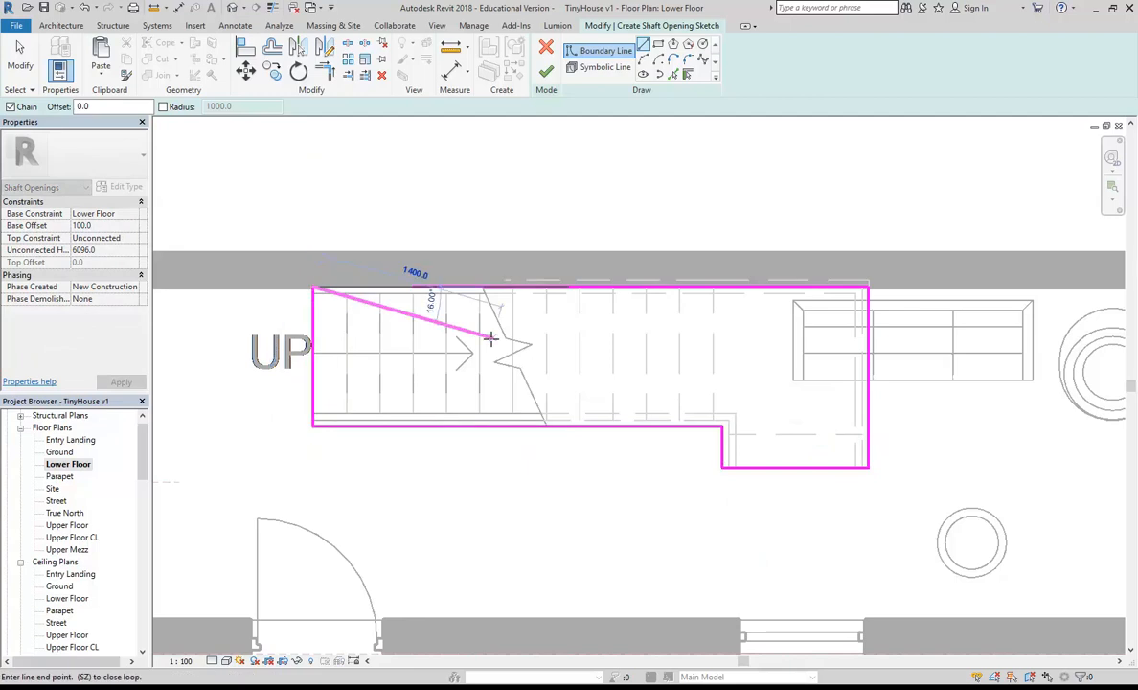
pyautogui.click(329, 70)
pyautogui.click(312, 335)
pyautogui.click(431, 291)
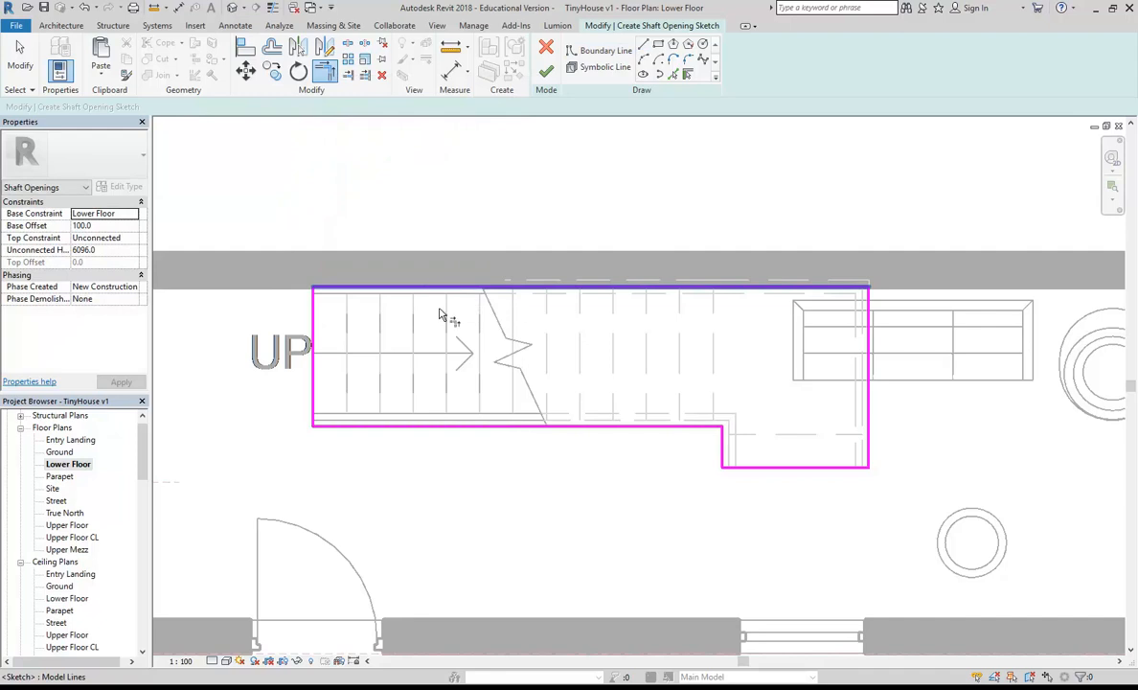
pyautogui.scroll(-2, 412, 315)
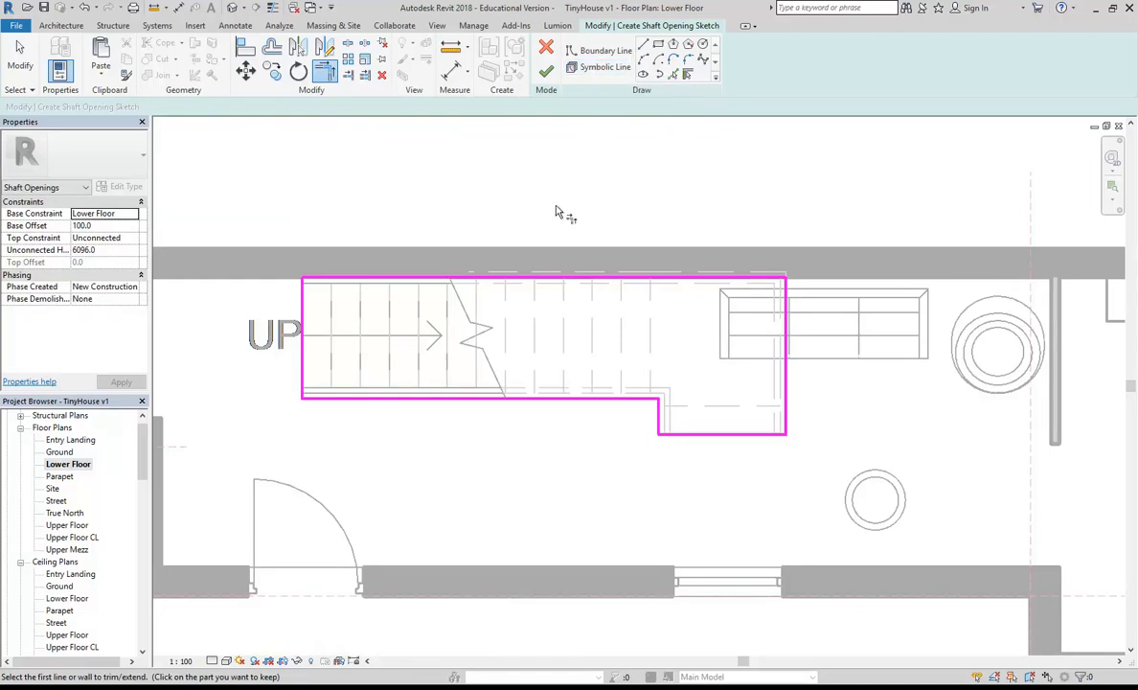
pyautogui.click(546, 72)
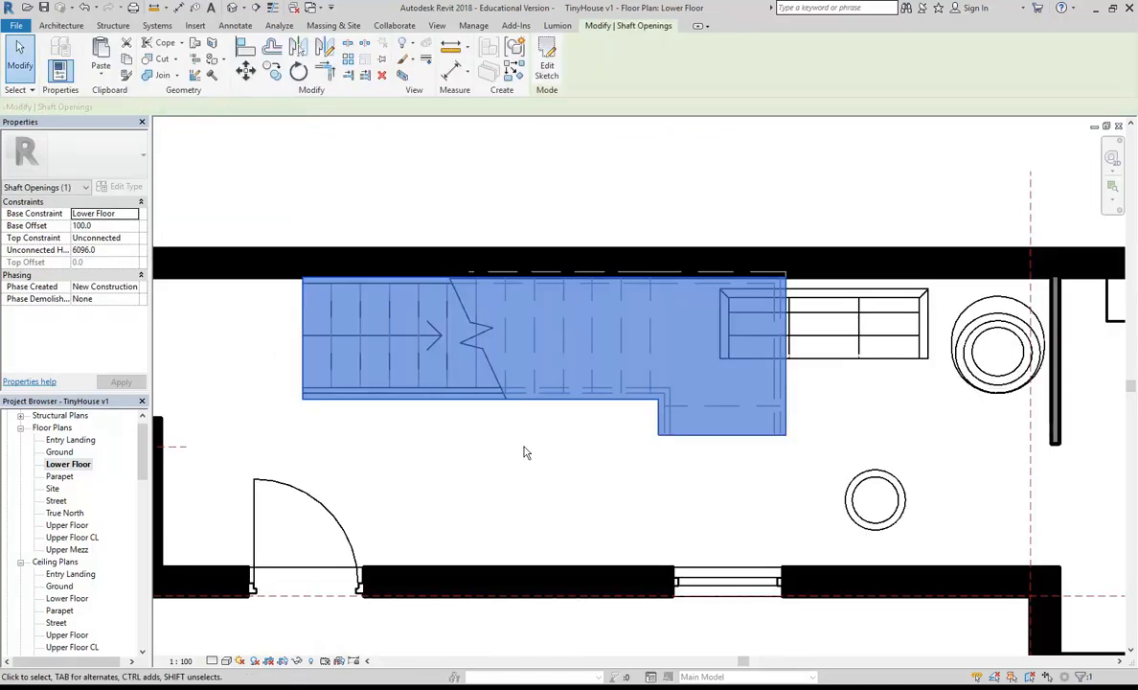
# Check the new stair opening in the Upper Floor plan and open the perspective 3D View 5.
pyautogui.click(521, 452)
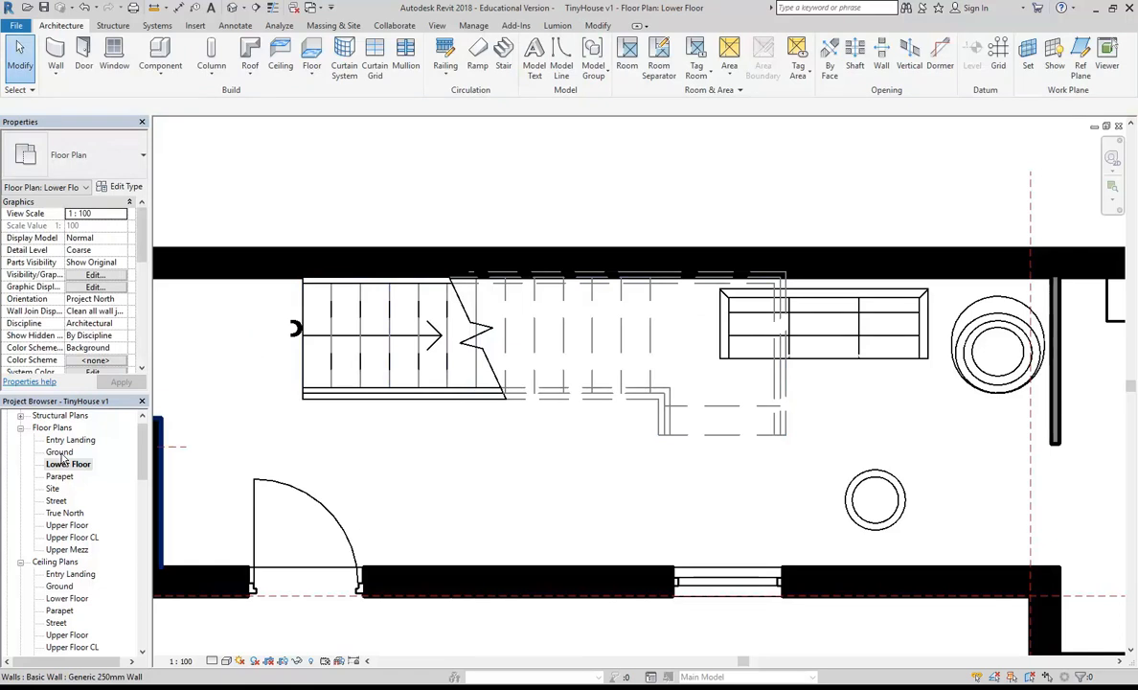
pyautogui.doubleClick(67, 525)
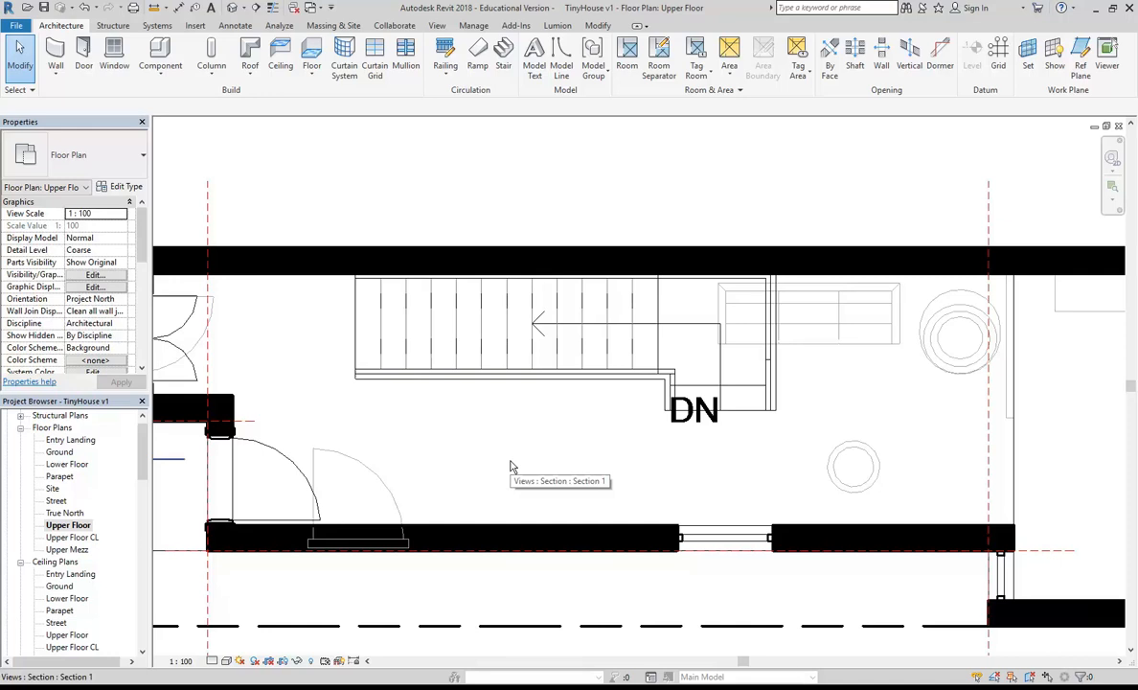
pyautogui.scroll(-1, 254, 412)
pyautogui.scroll(-6, 141, 457)
pyautogui.doubleClick(66, 573)
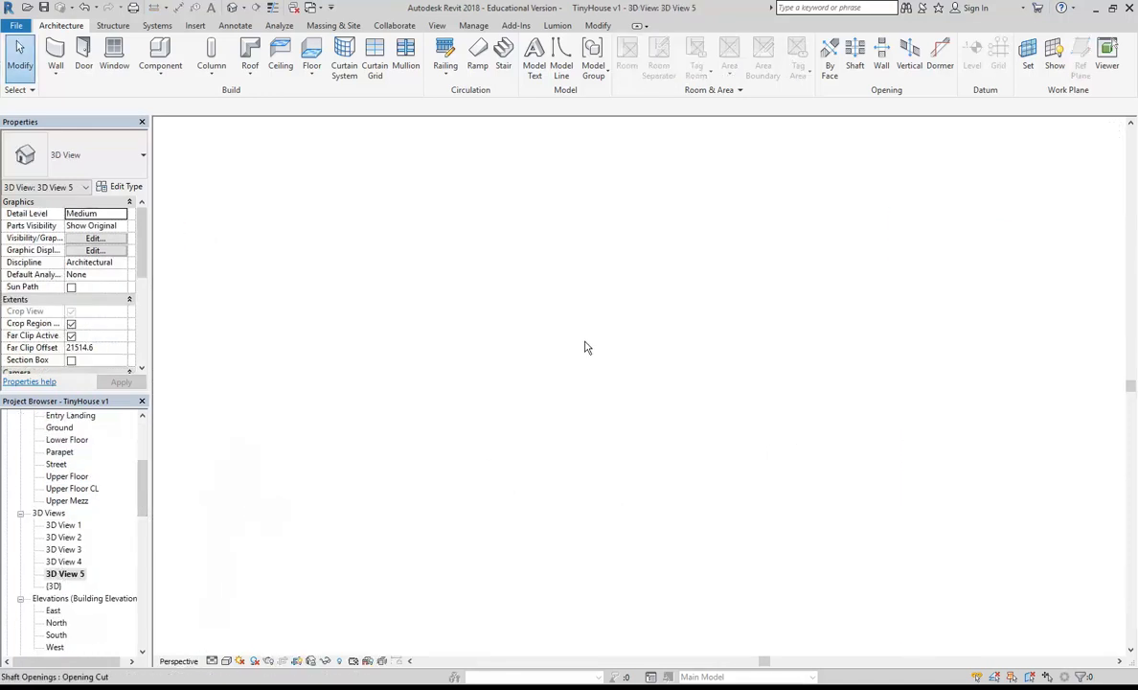
pyautogui.moveTo(560, 295)
pyautogui.mouseDown(button='middle')
pyautogui.moveTo(541, 264)
pyautogui.moveTo(483, 222)
pyautogui.mouseUp(button='middle')
pyautogui.scroll(-1, 539, 260)
pyautogui.scroll(-1, 486, 230)
pyautogui.scroll(1, 486, 230)
# Extend the lower edge of 3D View 5's crop region downward to show more of the stair's first run.
pyautogui.click(620, 505)
pyautogui.moveTo(616, 472); pyautogui.dragTo(650, 485, button='middle')
pyautogui.scroll(-1, 575, 344)
pyautogui.moveTo(571, 492); pyautogui.dragTo(564, 609)
pyautogui.moveTo(569, 604); pyautogui.dragTo(538, 529, button='middle')
pyautogui.moveTo(540, 535); pyautogui.dragTo(535, 615)
pyautogui.moveTo(617, 491); pyautogui.dragTo(594, 422, button='middle')
pyautogui.scroll(-1, 578, 366)
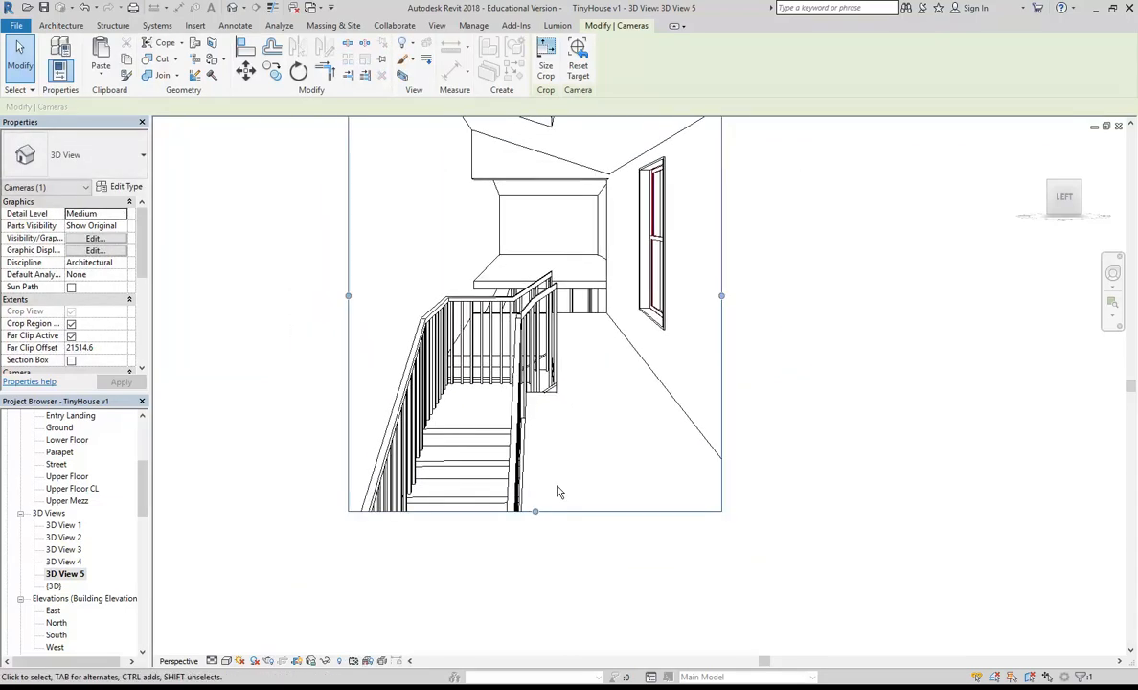
pyautogui.moveTo(536, 512); pyautogui.dragTo(523, 619)
pyautogui.click(599, 467)
pyautogui.moveTo(601, 469); pyautogui.dragTo(572, 457, button='middle')
pyautogui.scroll(-1, 600, 399)
pyautogui.moveTo(600, 399); pyautogui.dragTo(597, 418, button='middle')
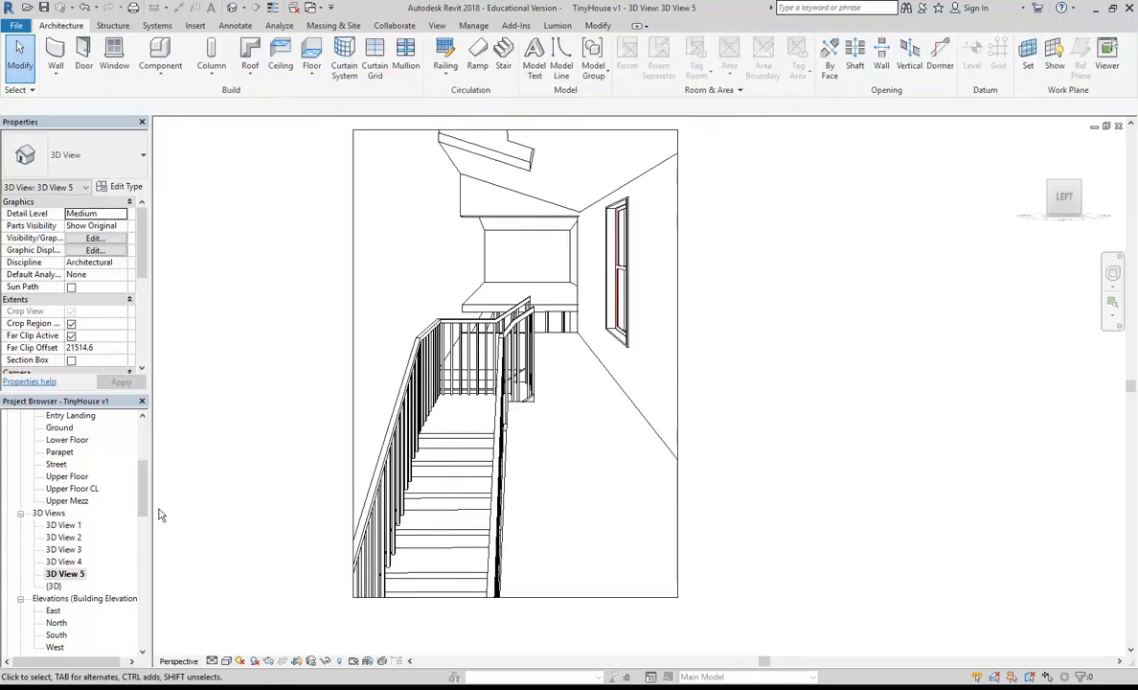
# In the Lower Floor plan's bedroom area, start a new stair with its top level at Upper Floor.
pyautogui.scroll(5, 77, 479)
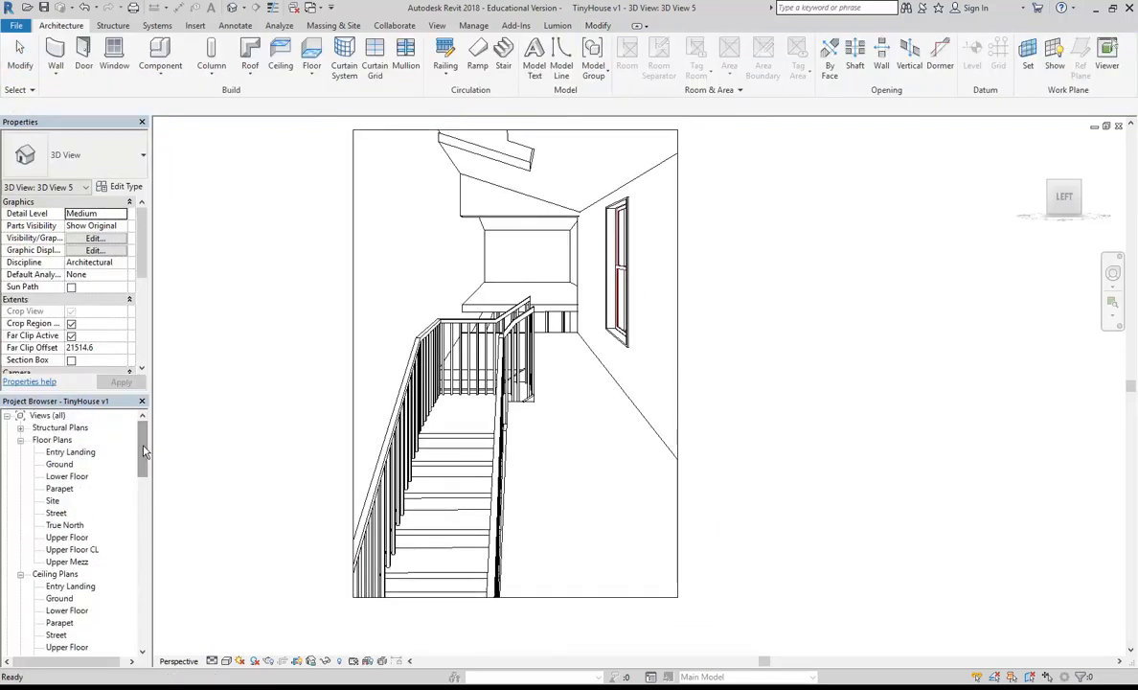
pyautogui.doubleClick(55, 452)
pyautogui.doubleClick(67, 476)
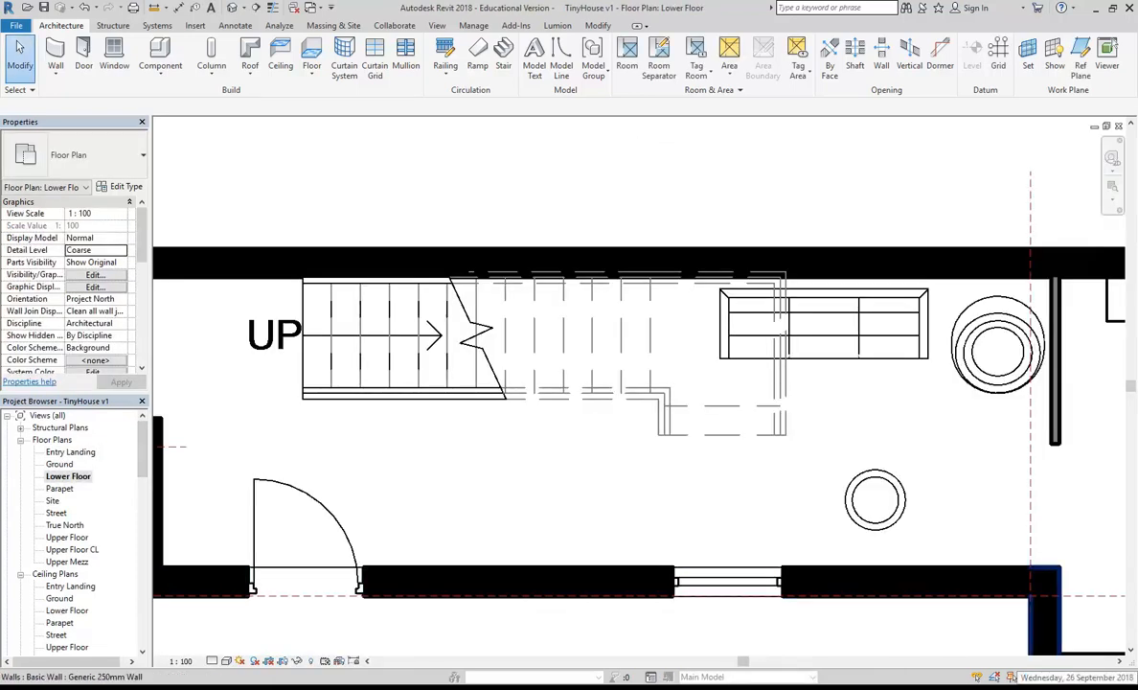
pyautogui.click(1078, 688)
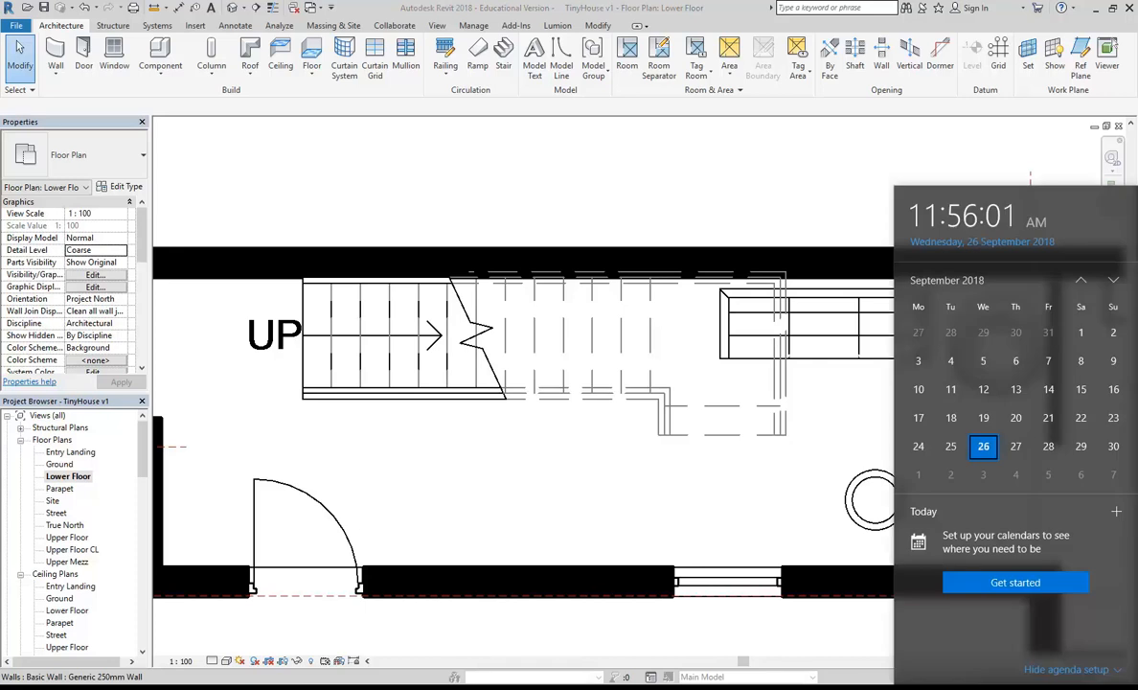
pyautogui.click(1078, 687)
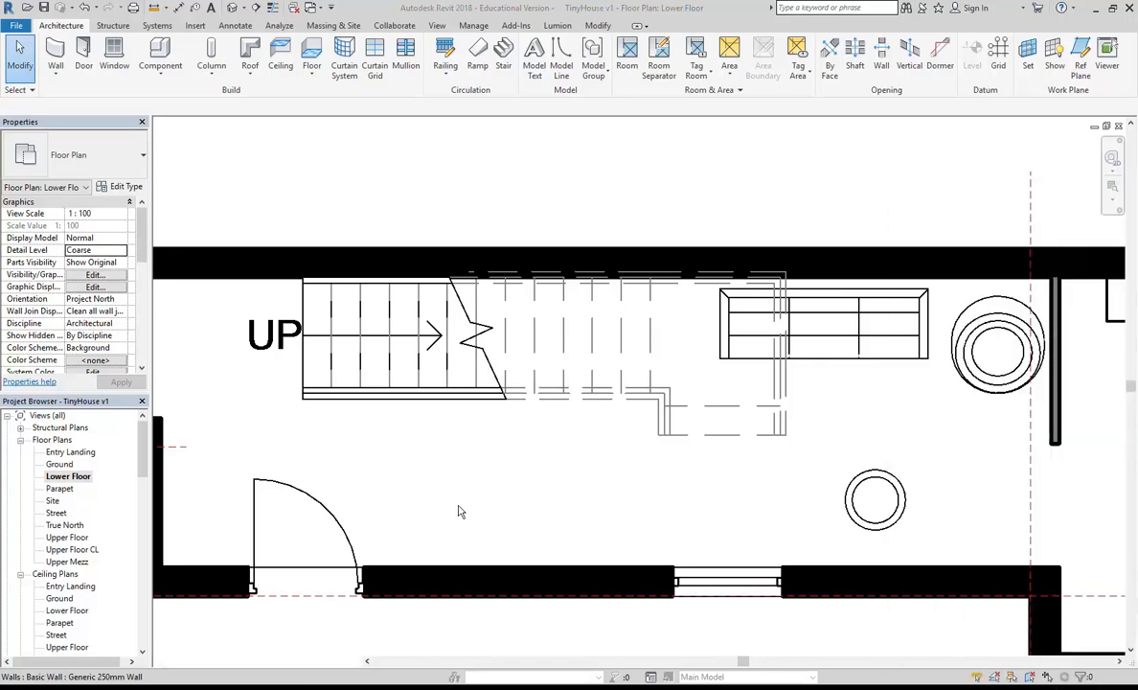
pyautogui.scroll(-1, 445, 487)
pyautogui.scroll(1, 651, 439)
pyautogui.moveTo(652, 440); pyautogui.dragTo(315, 355, button='middle')
pyautogui.scroll(-1, 755, 402)
pyautogui.moveTo(755, 402); pyautogui.dragTo(415, 429, button='middle')
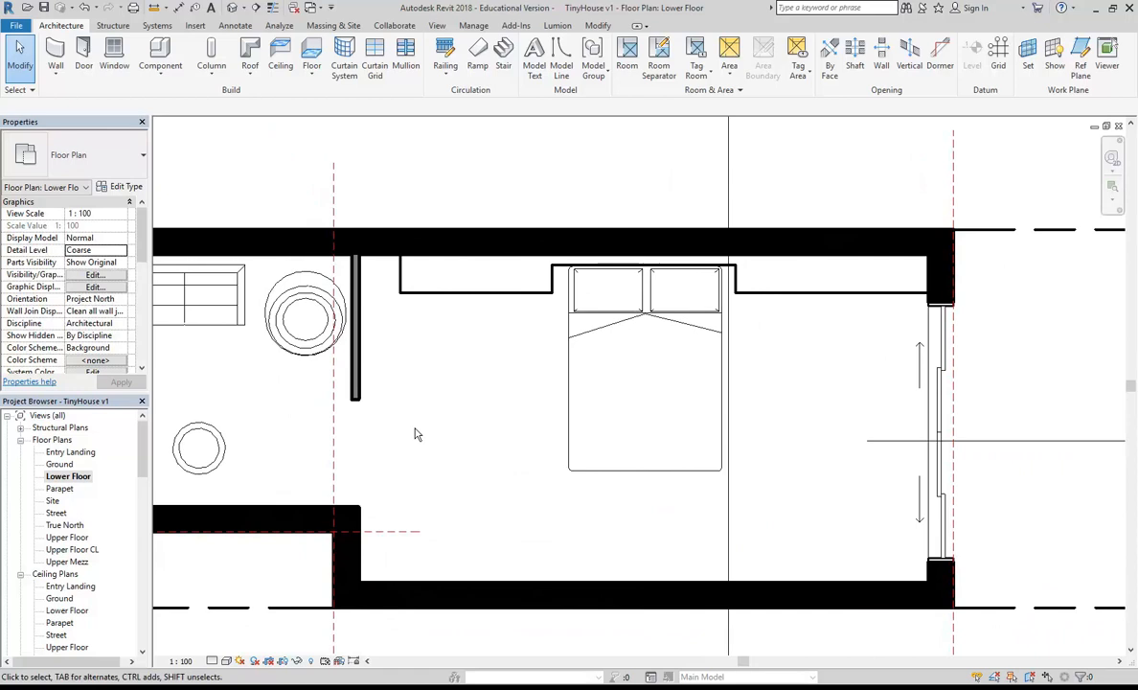
pyautogui.click(505, 57)
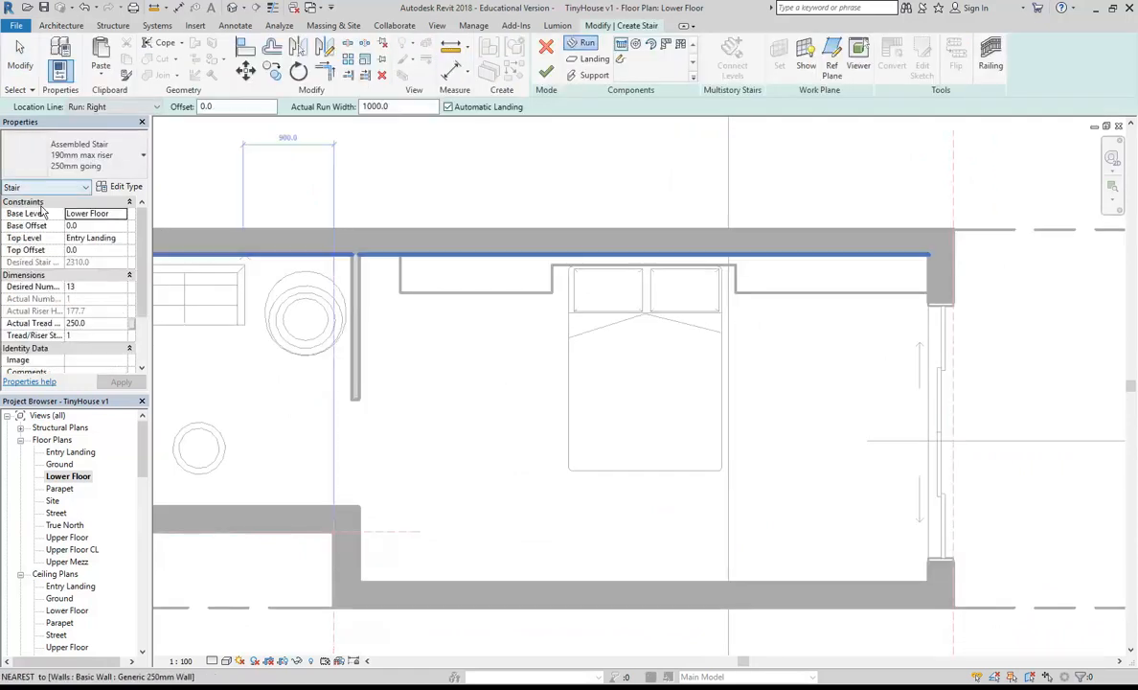
pyautogui.click(120, 239)
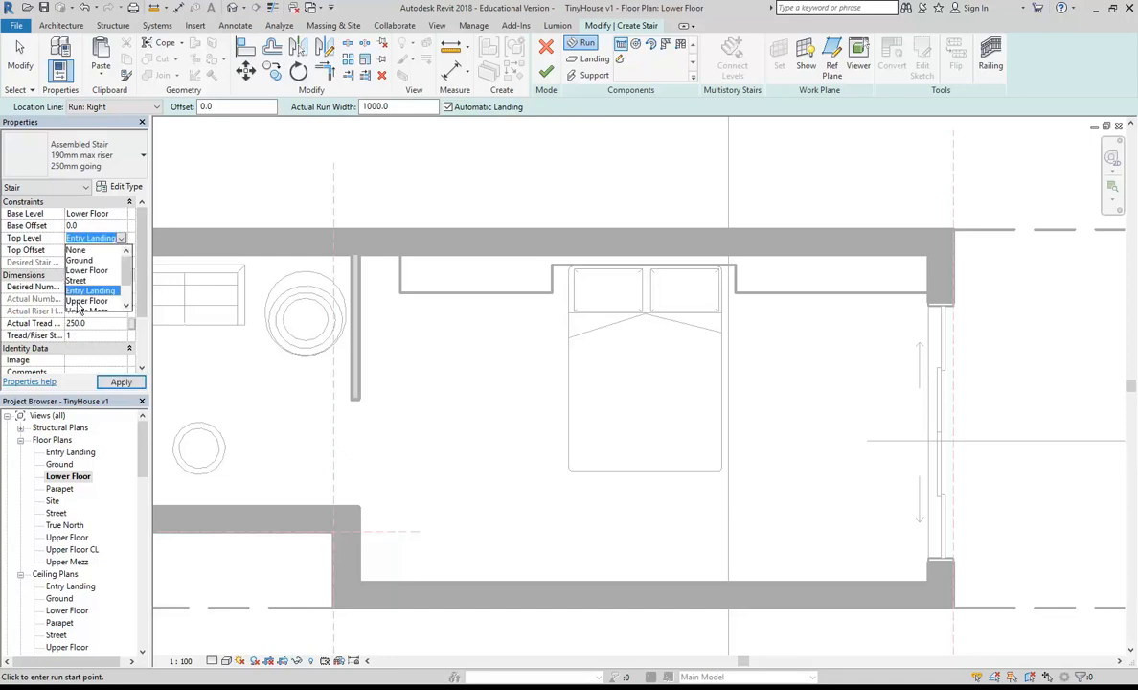
pyautogui.click(84, 301)
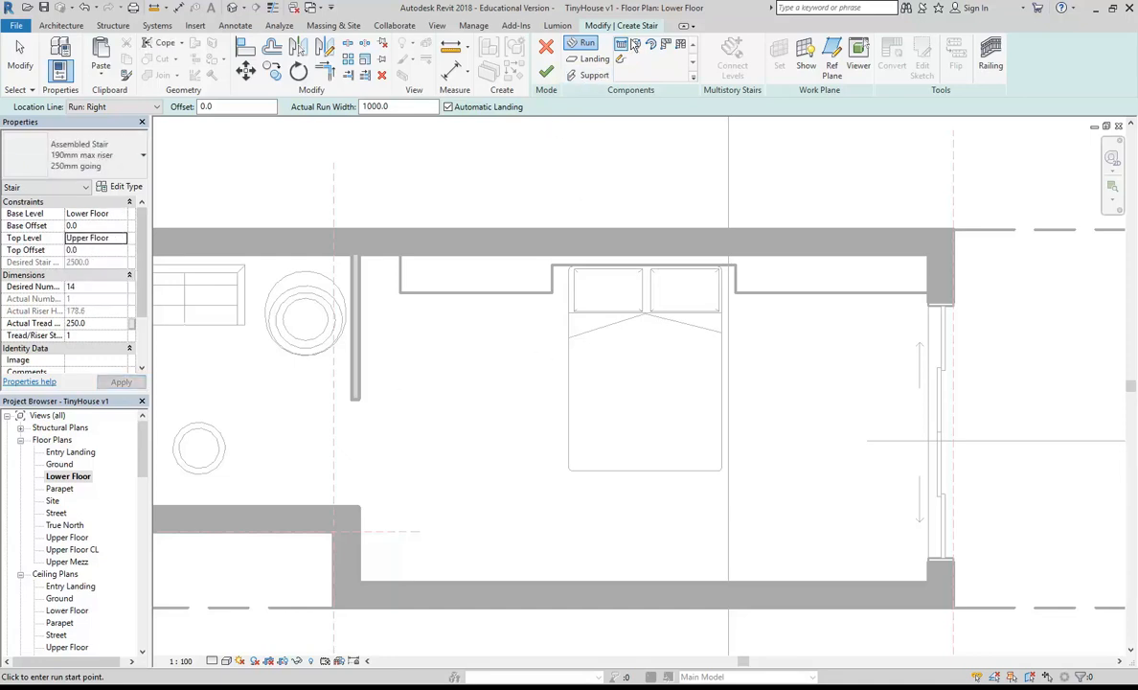
# Try to place a full-step spiral run with a 1040 mm radius, centred between the partition and the bed.
pyautogui.click(649, 44)
pyautogui.click(635, 45)
pyautogui.scroll(3, 504, 444)
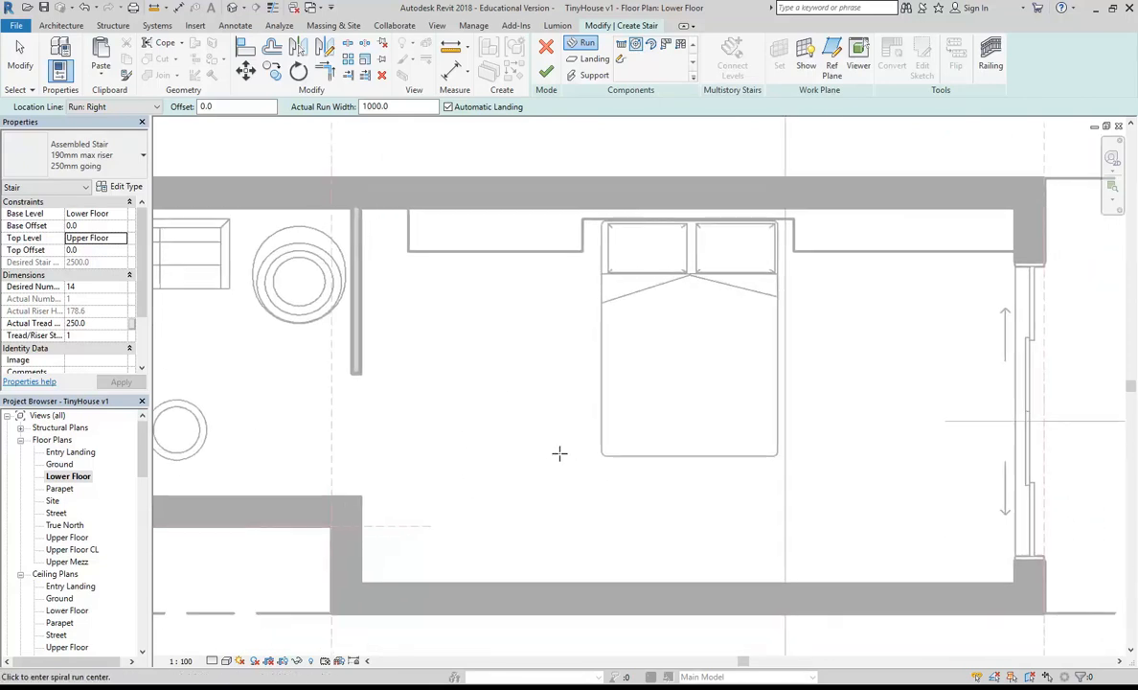
pyautogui.click(491, 401)
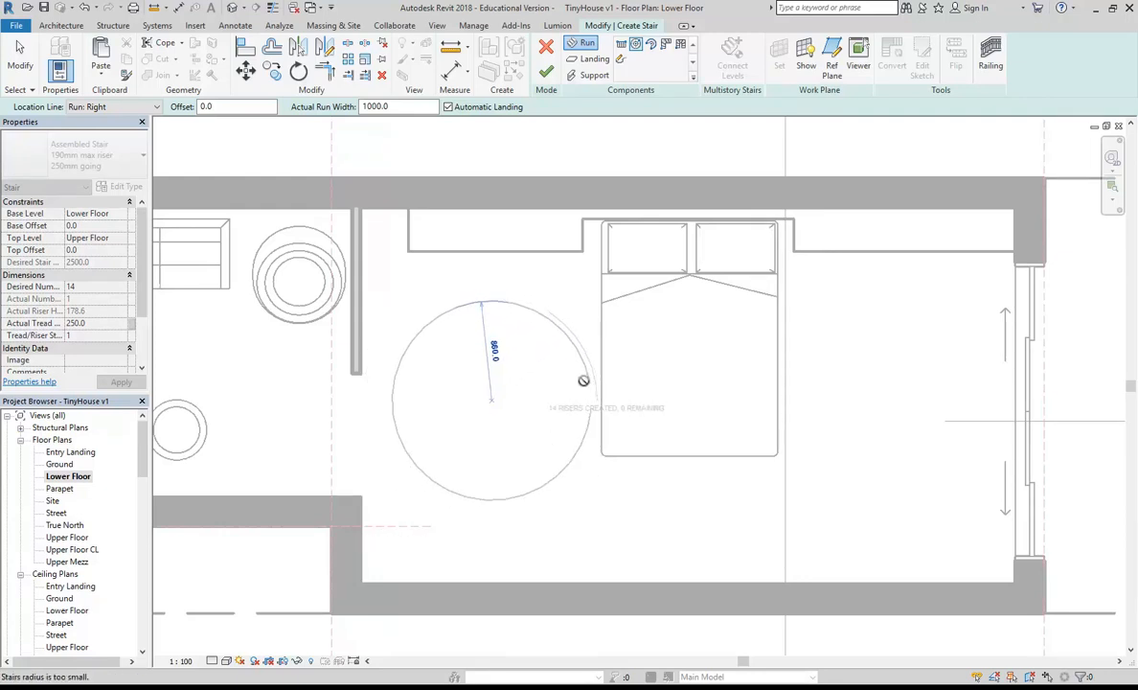
pyautogui.click(96, 108)
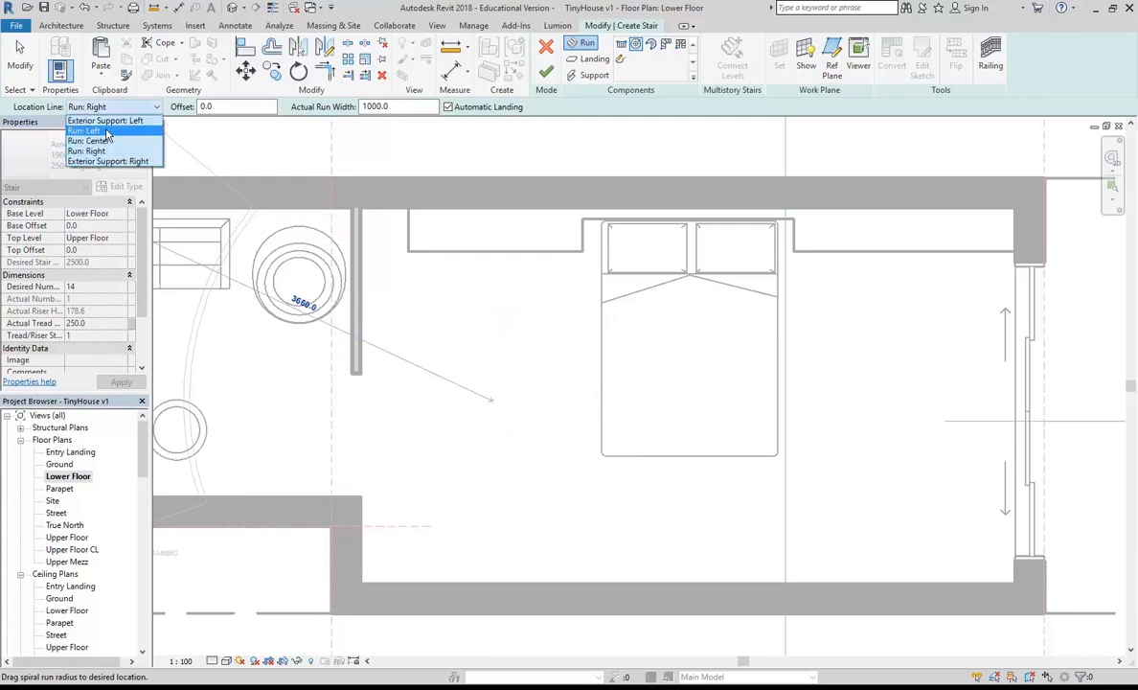
pyautogui.click(115, 108)
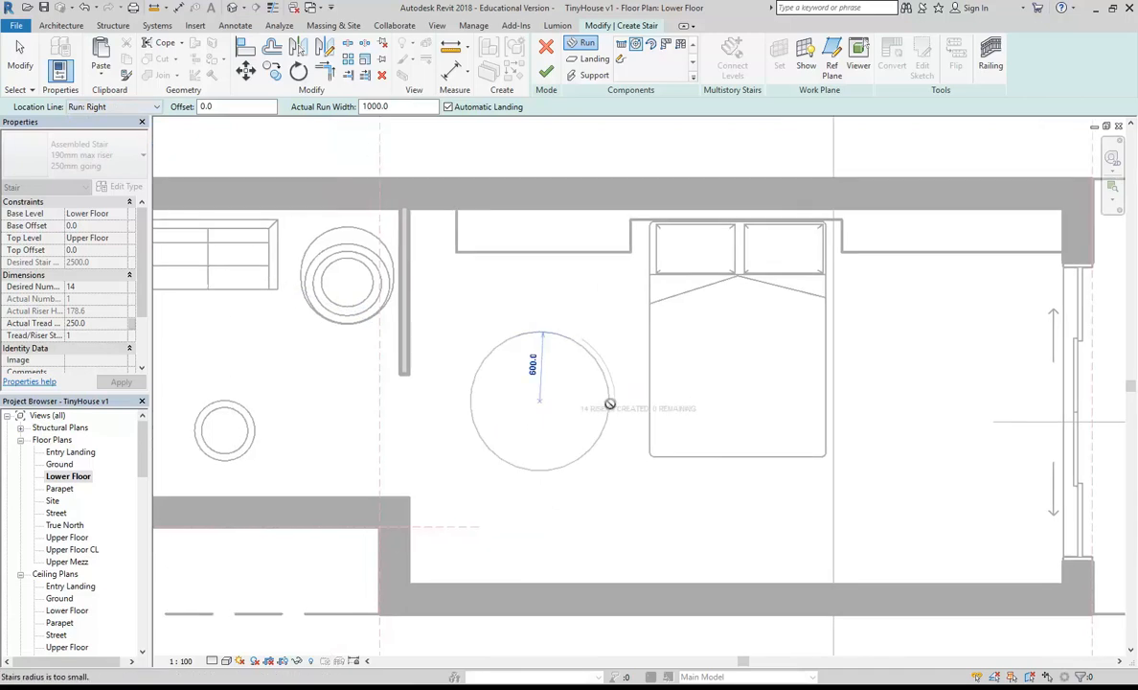
pyautogui.scroll(1, 610, 403)
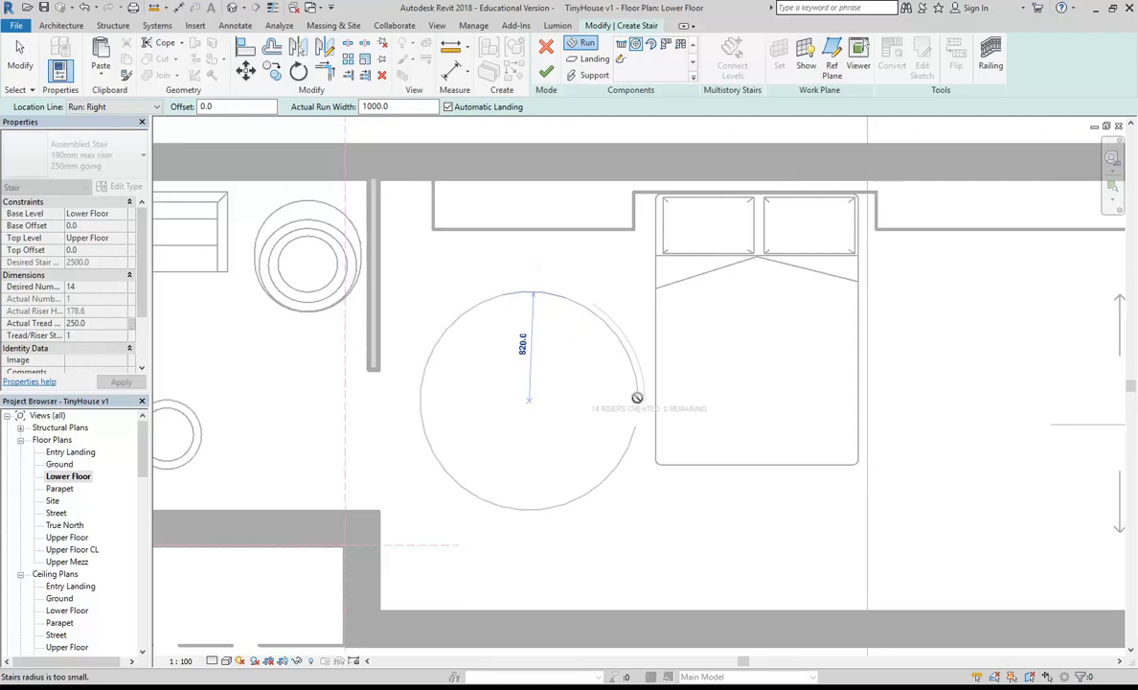
pyautogui.click(669, 393)
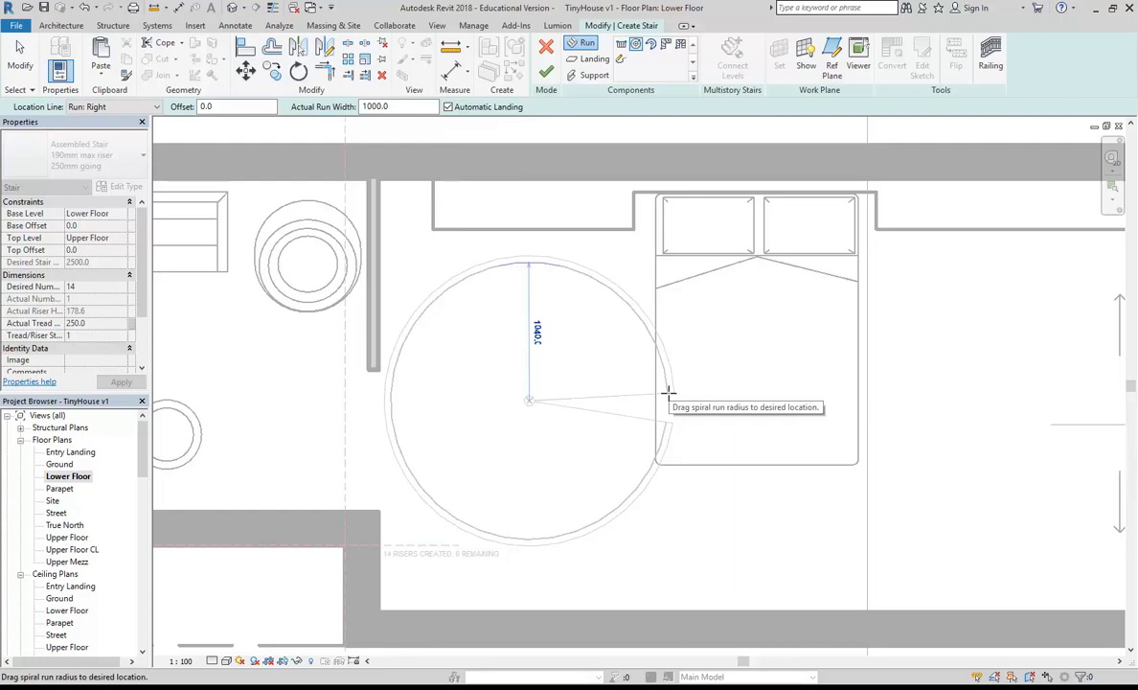
# Set the run width to 700 mm and try to place the spiral run with a 720 mm radius.
pyautogui.moveTo(405, 106); pyautogui.dragTo(318, 92)
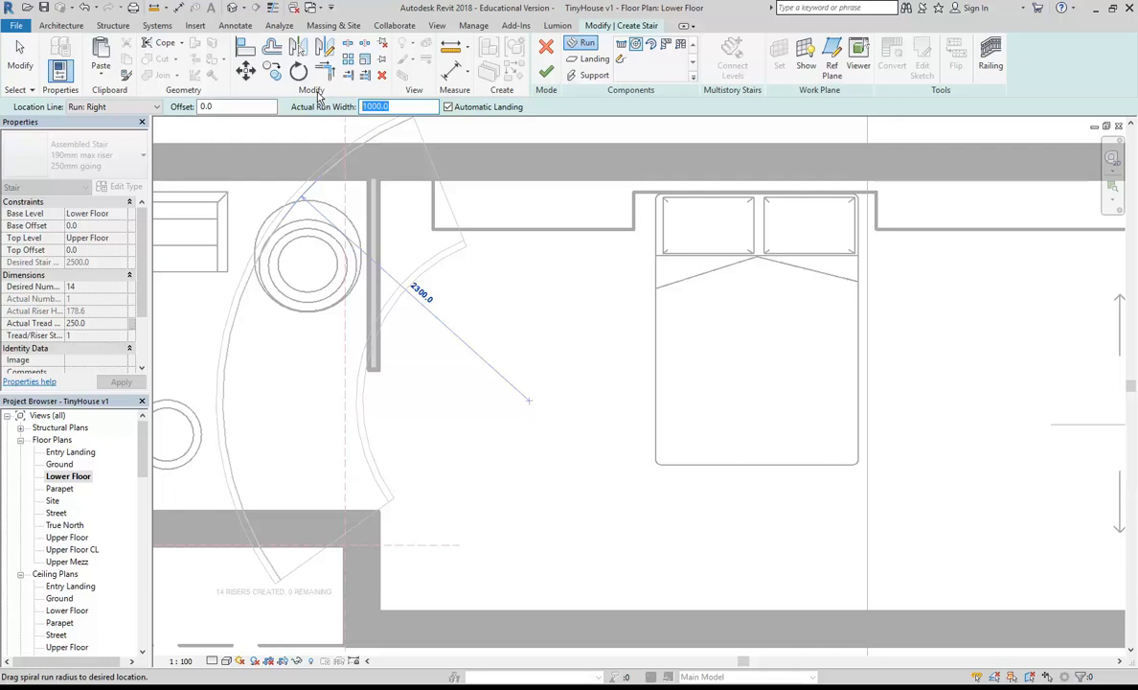
pyautogui.write('7')
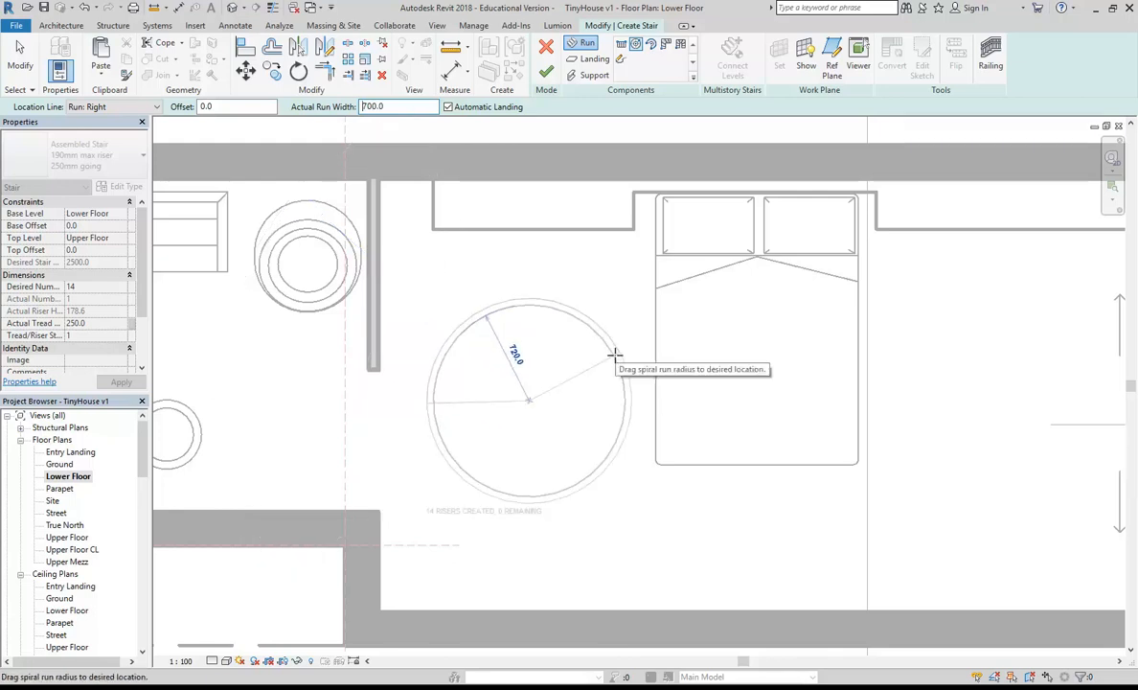
pyautogui.click(614, 355)
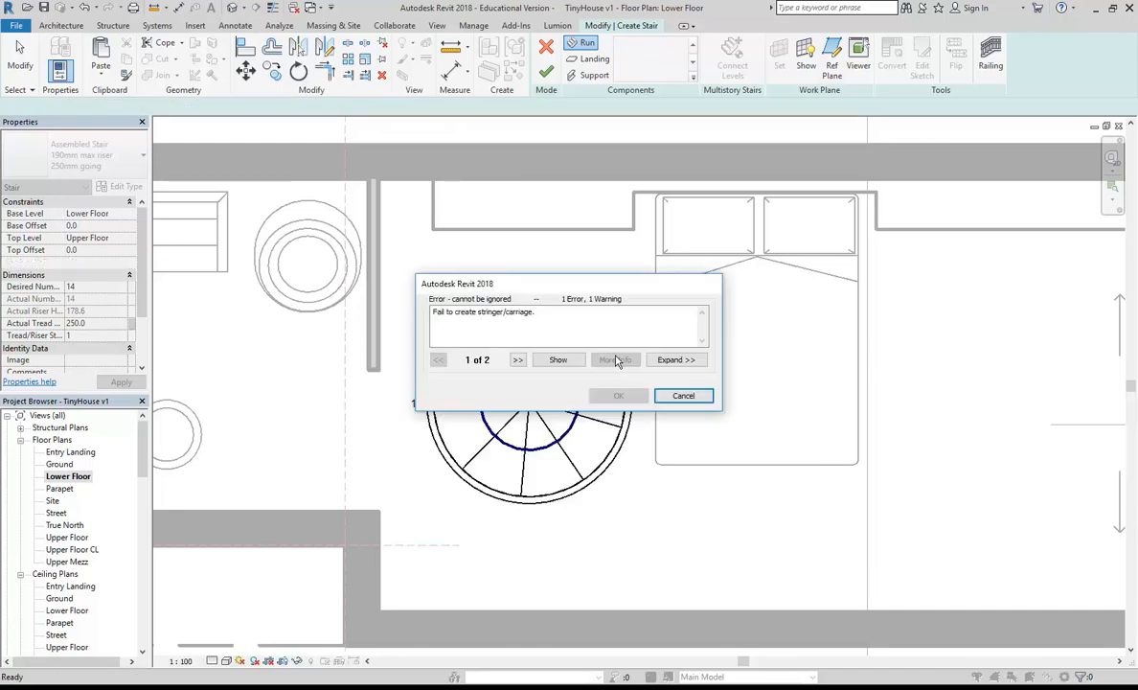
pyautogui.click(688, 398)
pyautogui.moveTo(495, 372); pyautogui.dragTo(516, 378, button='middle')
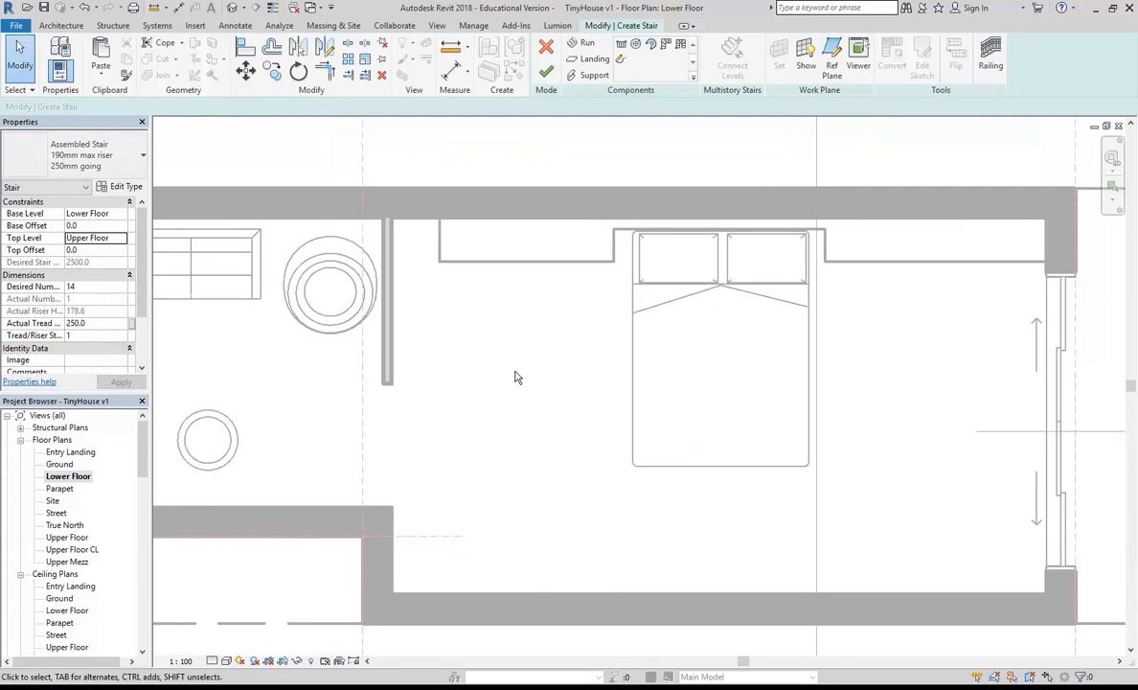
# Set the assembled stair type's maximum riser height to 220 mm and its minimum run width to 700 mm.
pyautogui.scroll(3, 529, 378)
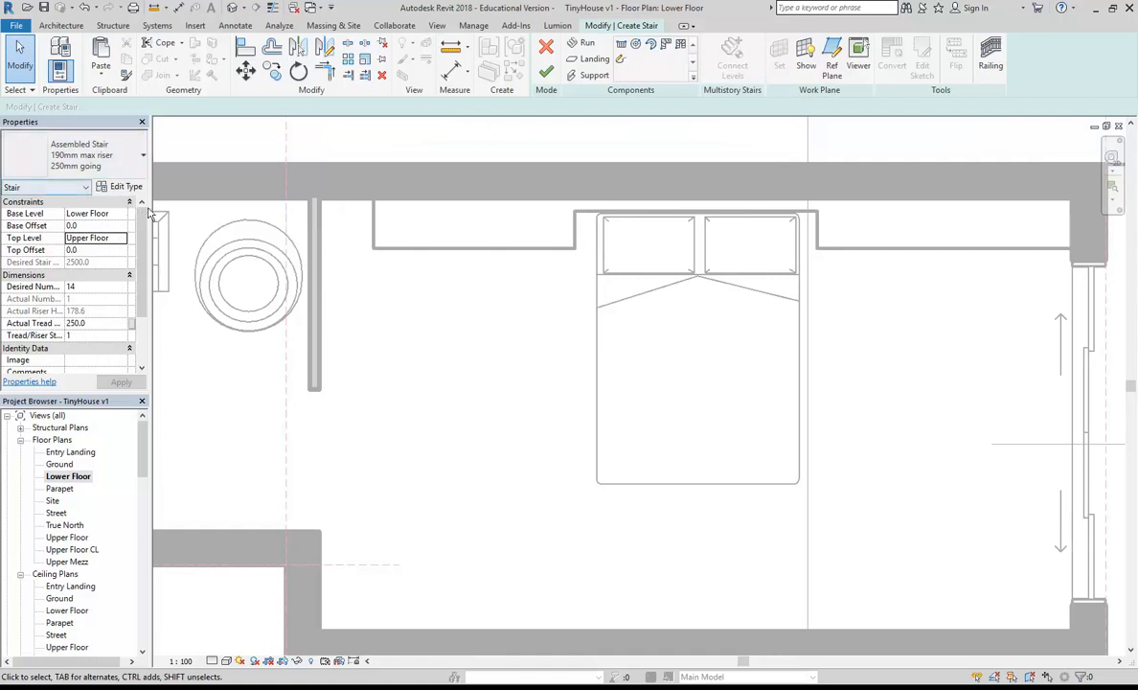
pyautogui.click(114, 191)
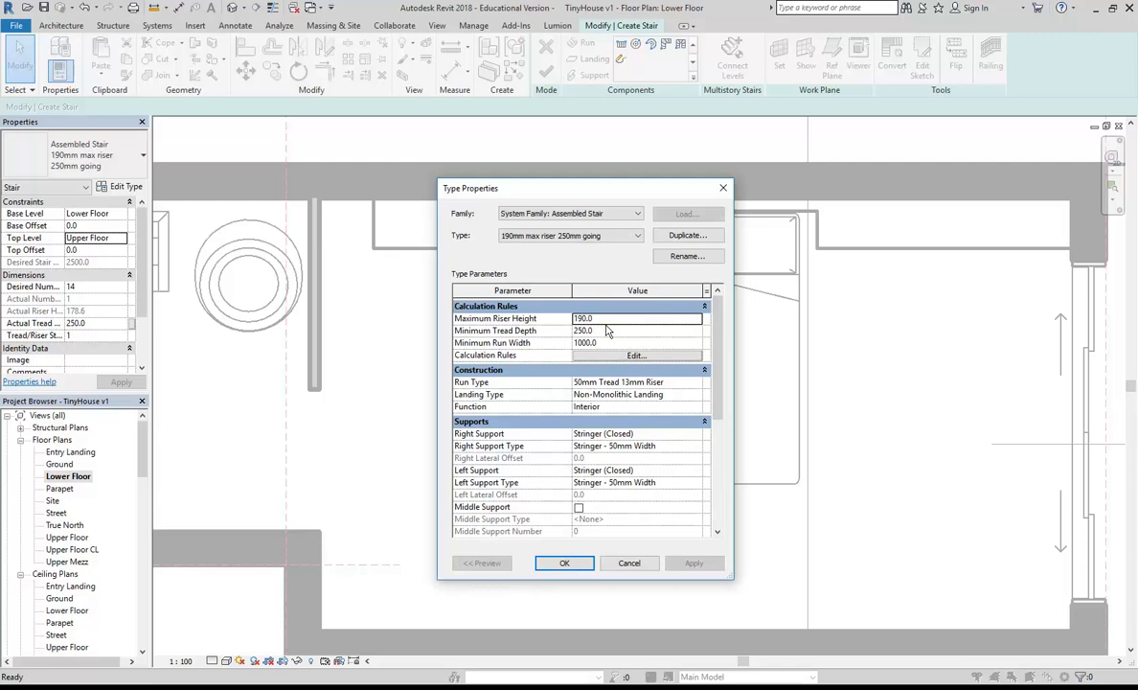
pyautogui.click(612, 320)
pyautogui.write('220')
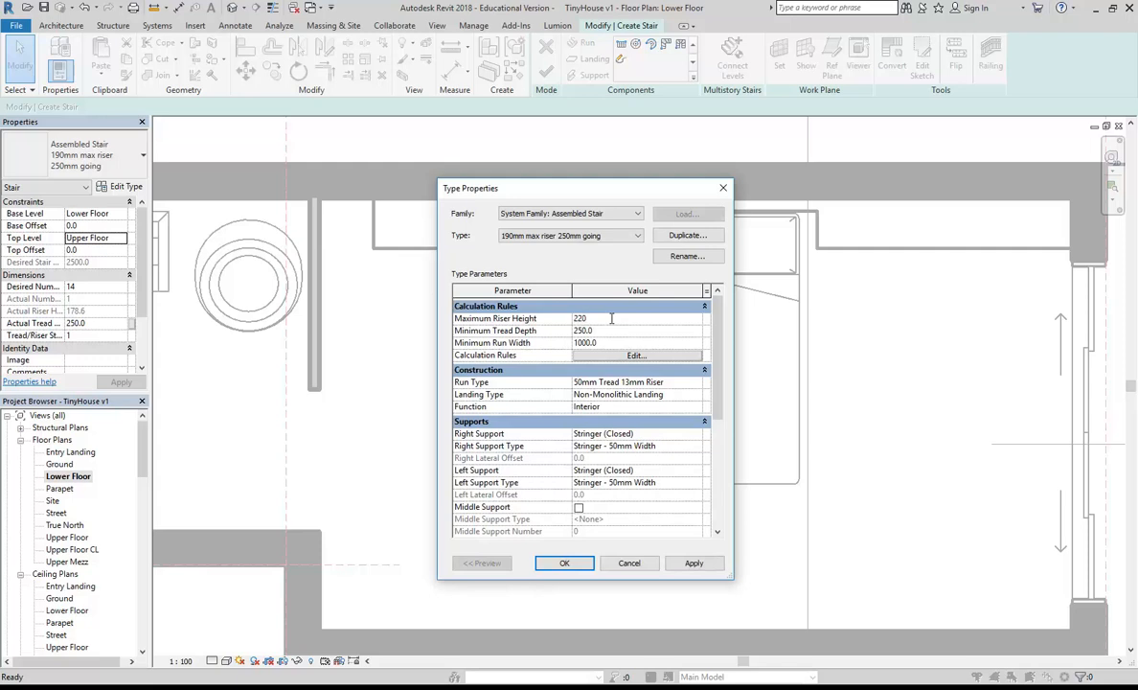
pyautogui.click(615, 330)
pyautogui.click(623, 343)
pyautogui.write('700')
pyautogui.click(564, 562)
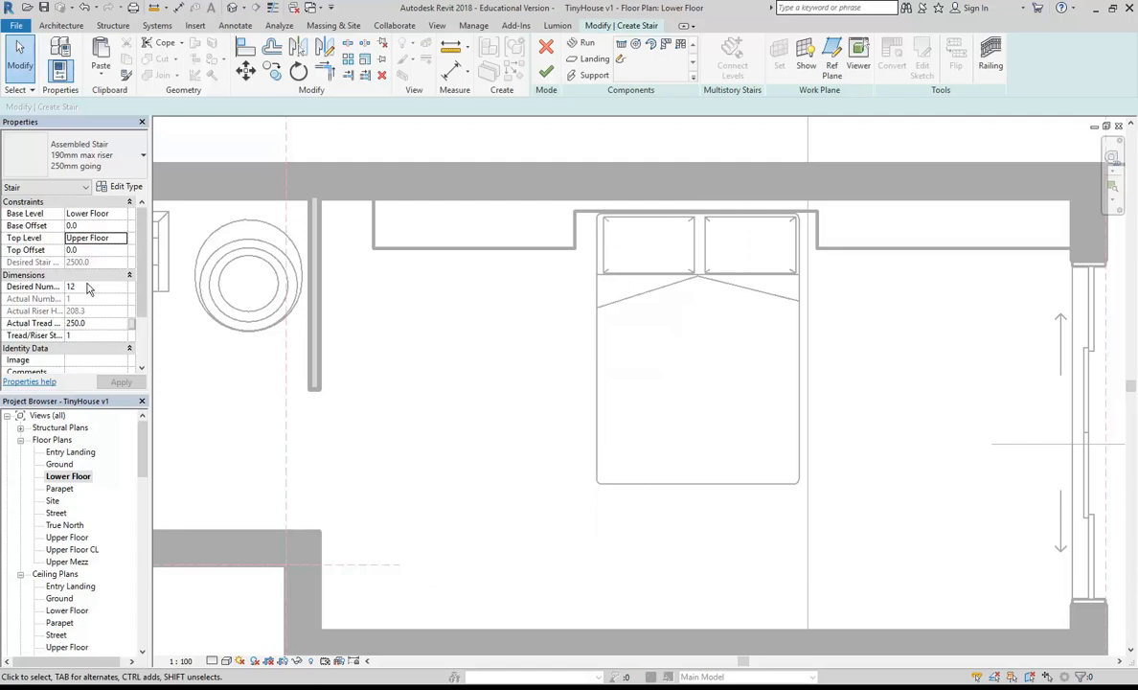
# Try to place a 1000 mm wide full-step spiral run with a 1020 mm radius between the partition and the bed.
pyautogui.click(637, 45)
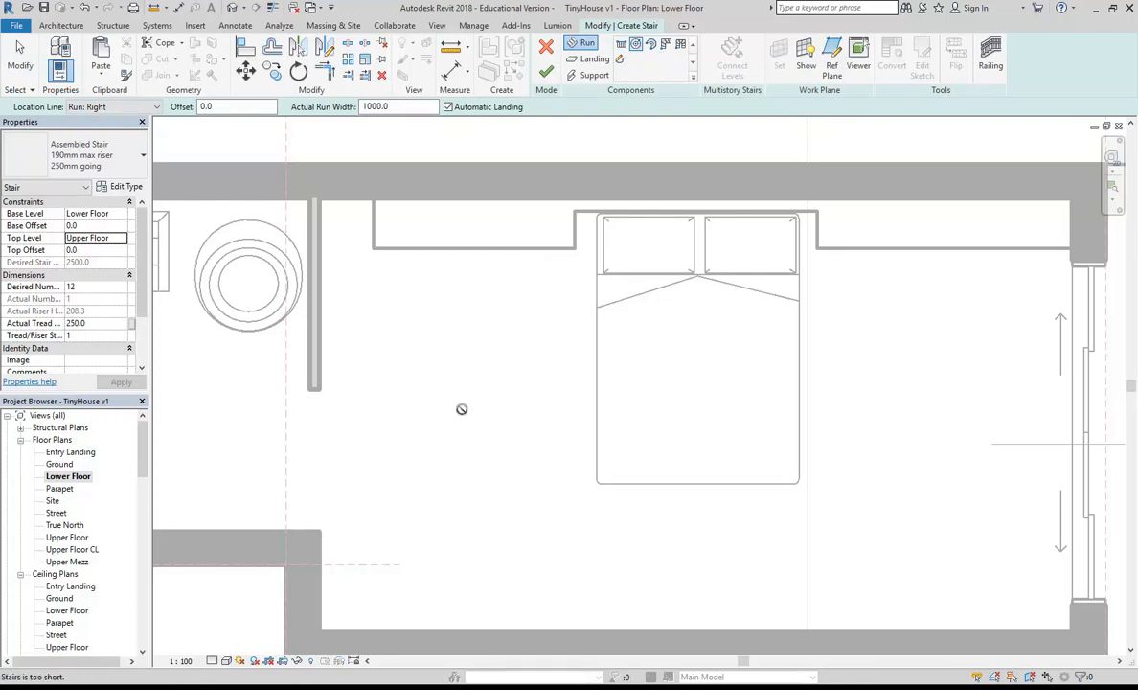
pyautogui.click(462, 409)
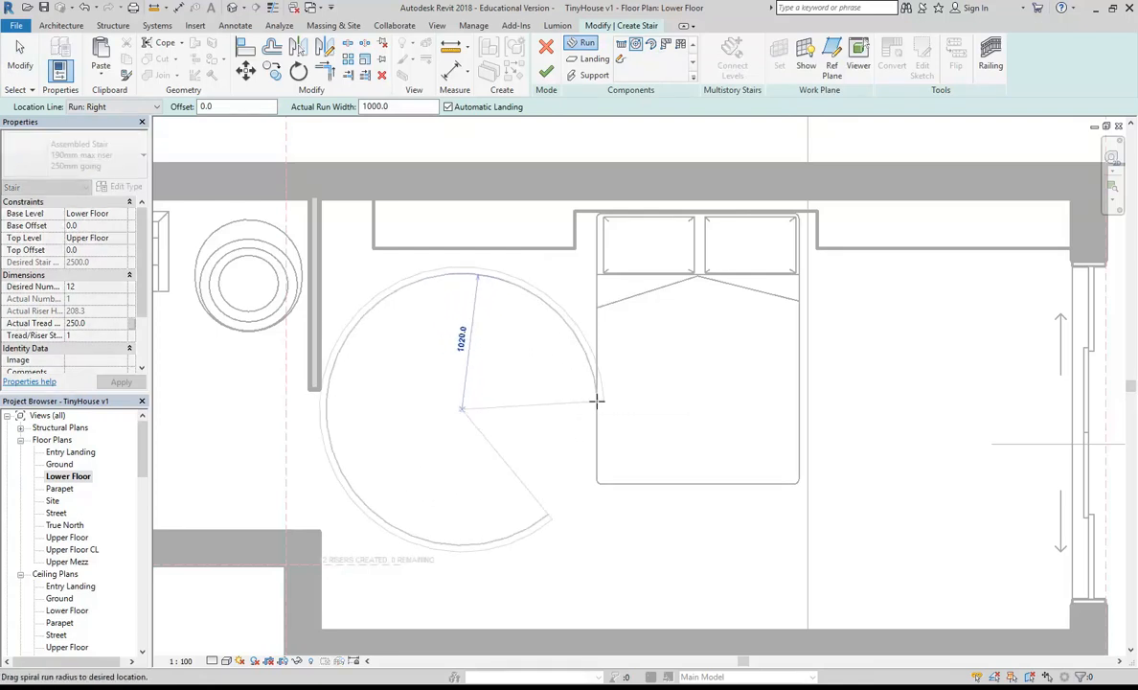
pyautogui.click(596, 401)
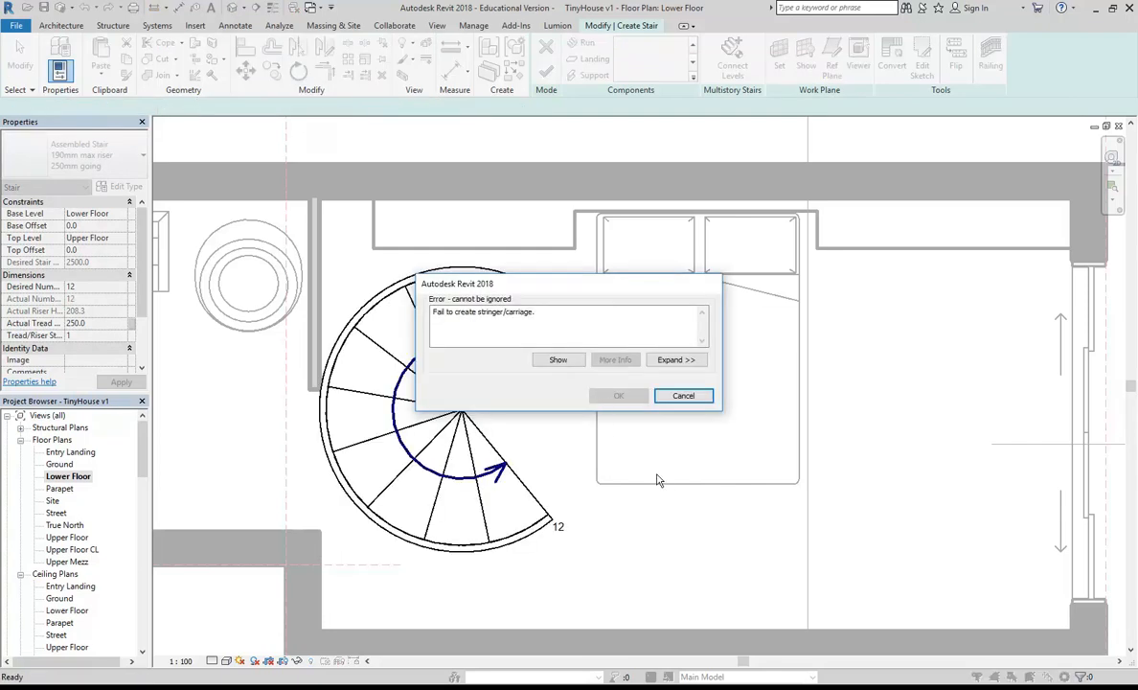
pyautogui.click(685, 398)
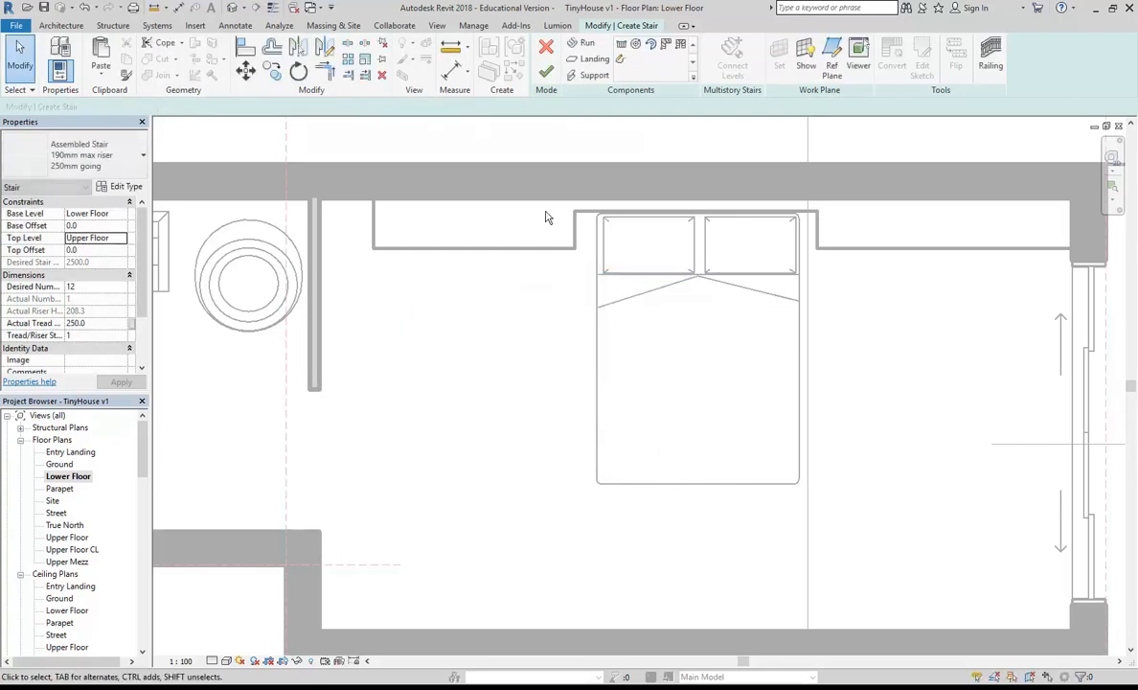
# Place a 1000 mm wide full-step spiral run centred between the partition and the bed, starting just inside the bed's near edge.
pyautogui.click(463, 412)
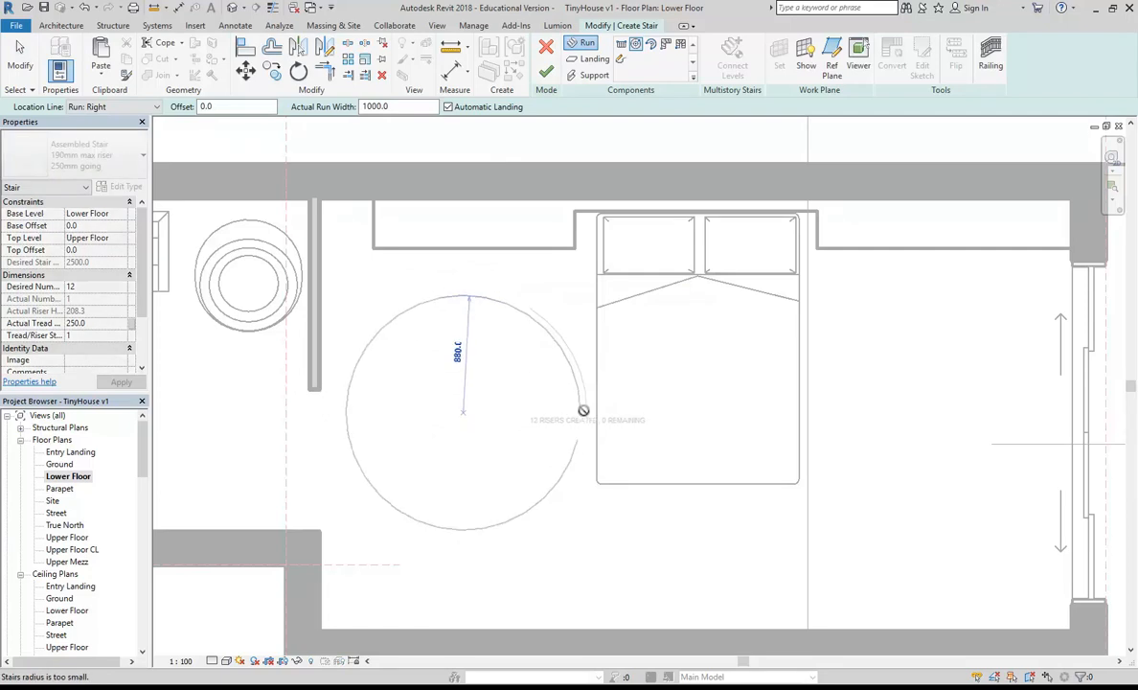
pyautogui.click(616, 409)
pyautogui.press('Escape')
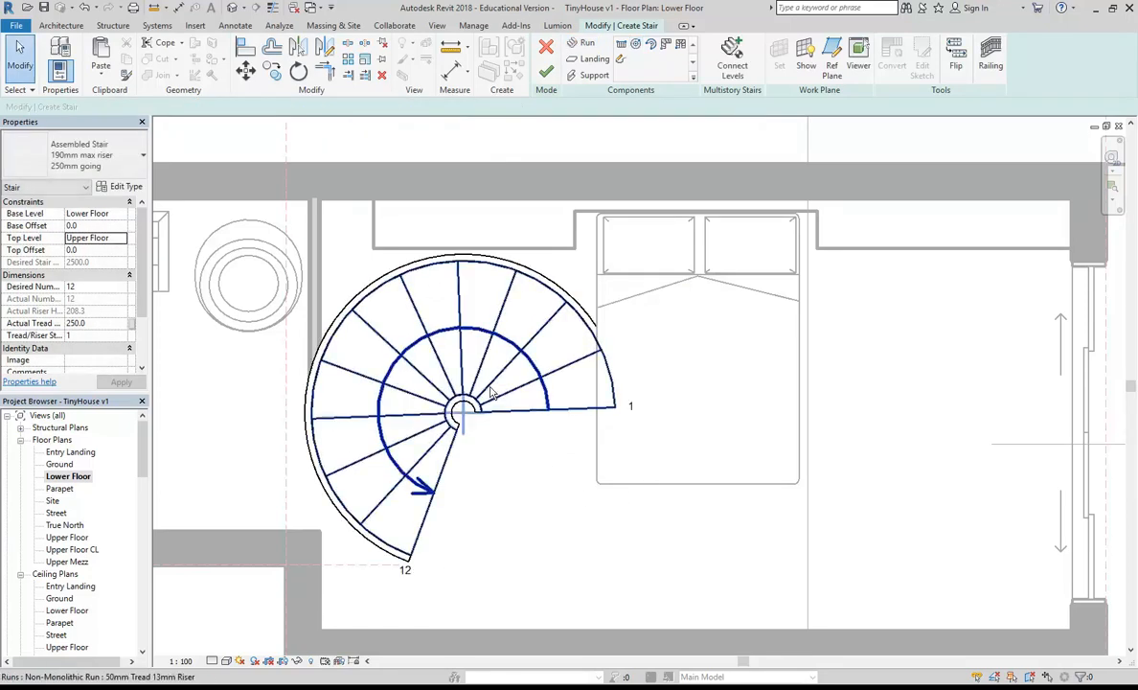
pyautogui.scroll(6, 449, 459)
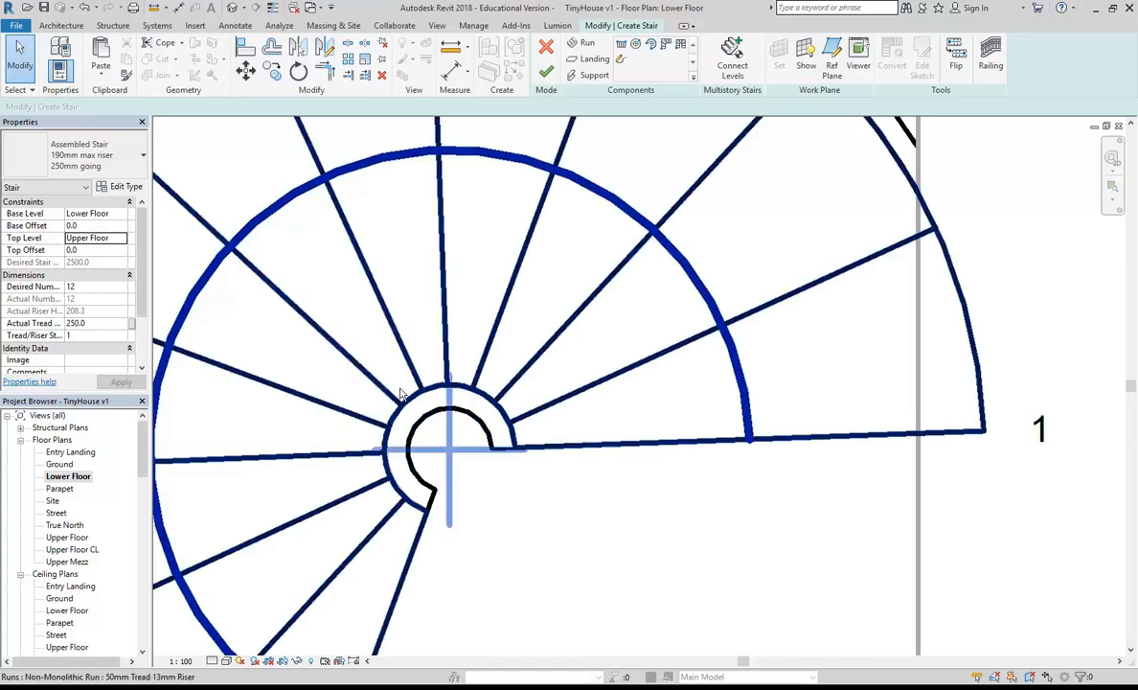
pyautogui.scroll(-3, 450, 452)
pyautogui.moveTo(476, 403); pyautogui.dragTo(500, 435, button='middle')
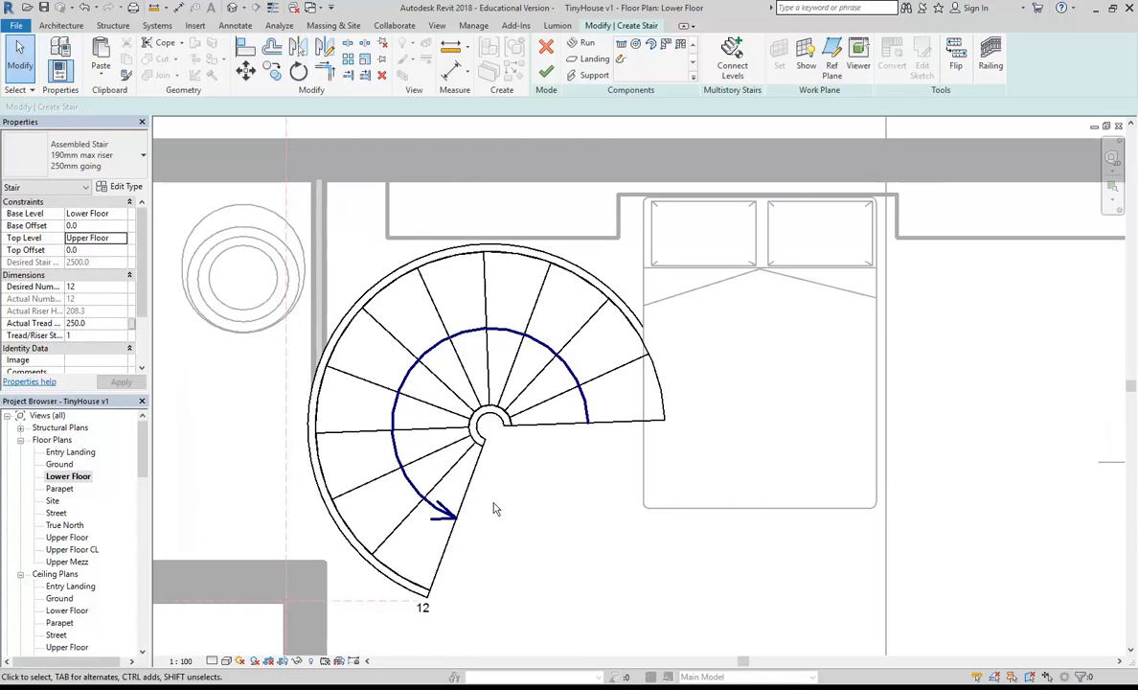
# Try to extend the lower start of the spiral run beyond riser 1.
pyautogui.moveTo(495, 508); pyautogui.dragTo(449, 489, button='middle')
pyautogui.scroll(-1, 494, 506)
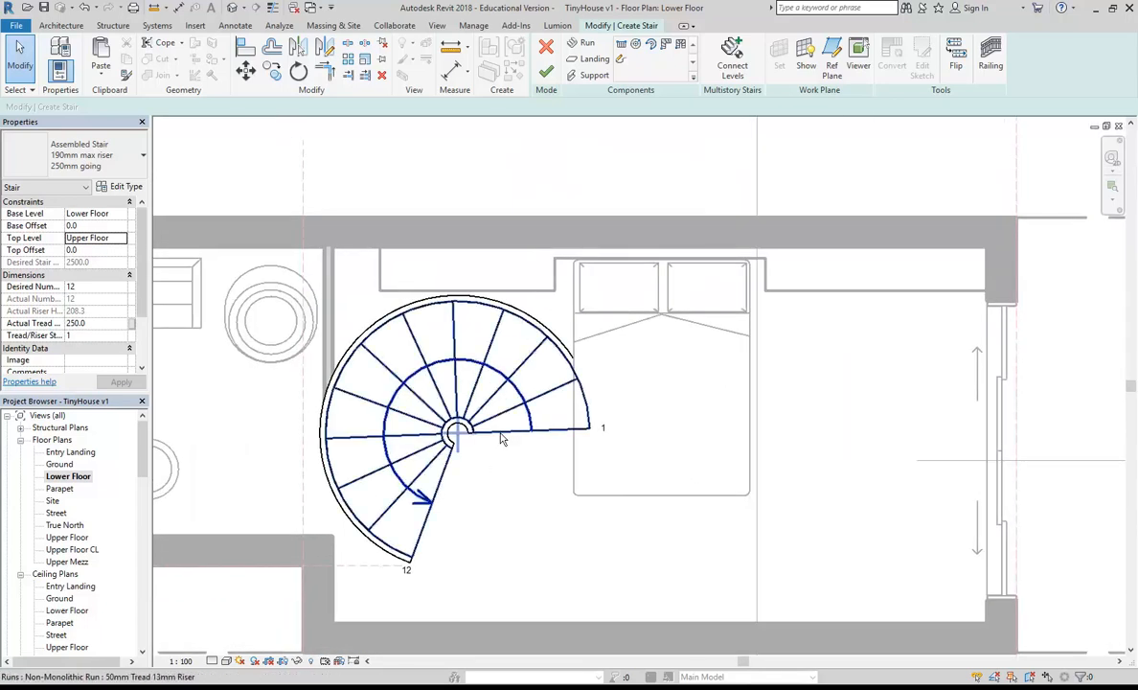
pyautogui.click(500, 438)
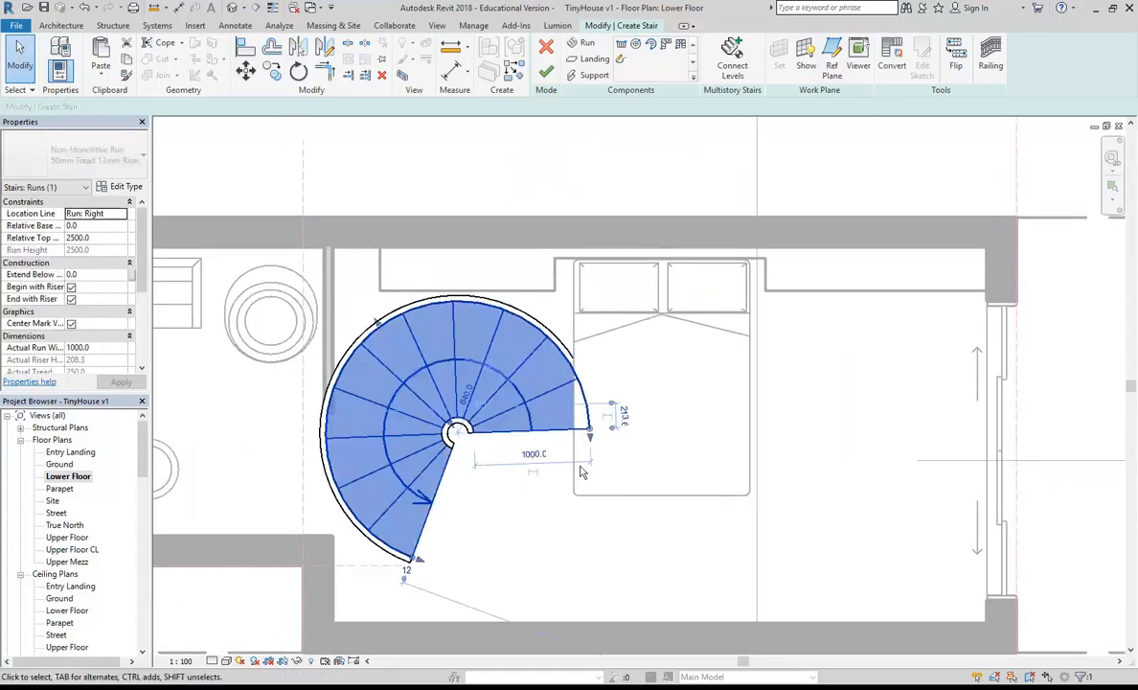
pyautogui.moveTo(591, 435); pyautogui.dragTo(556, 525)
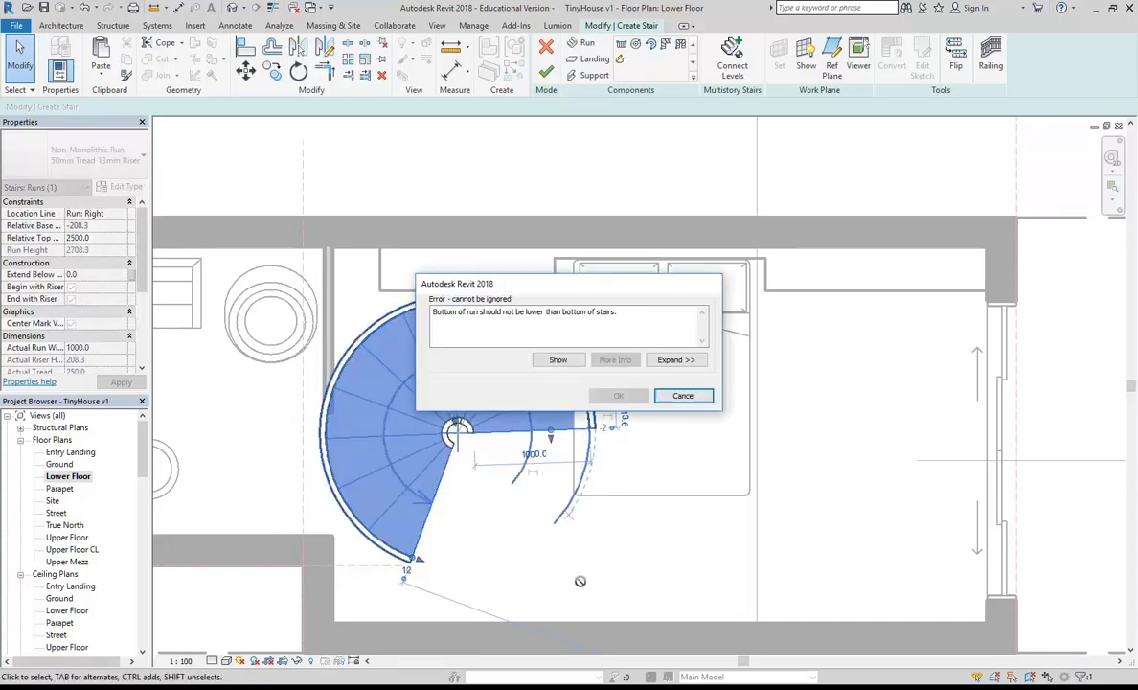
pyautogui.click(686, 394)
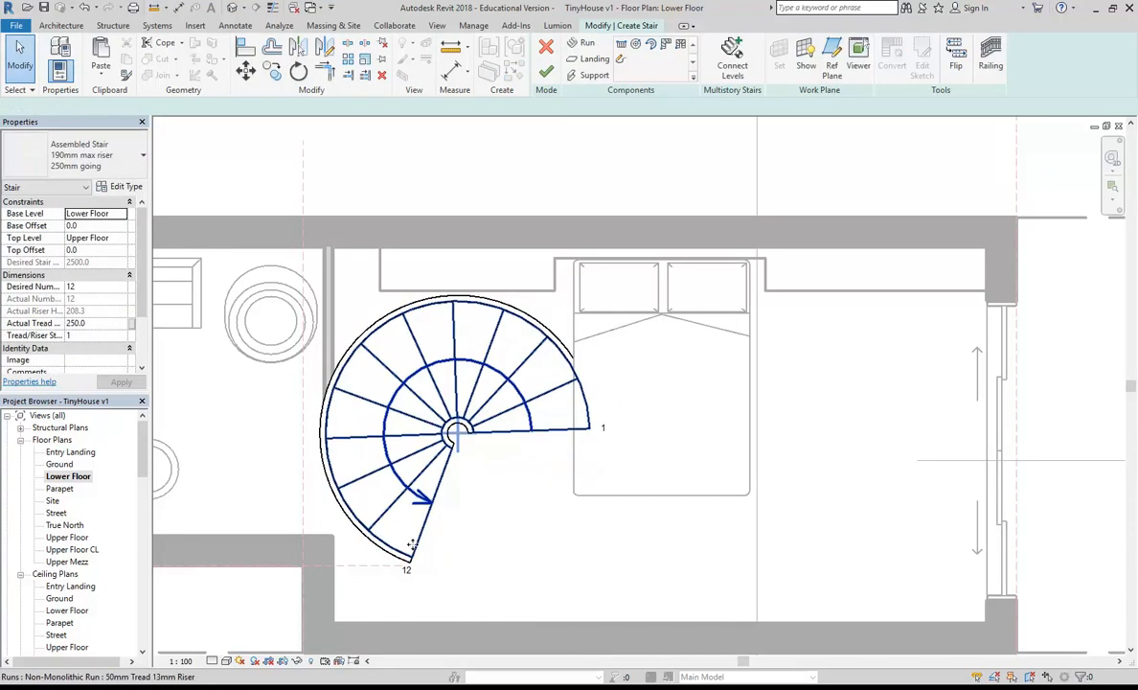
# Try to extend the upper end of the spiral run by two risers past riser 12, then undo the extension.
pyautogui.click(415, 551)
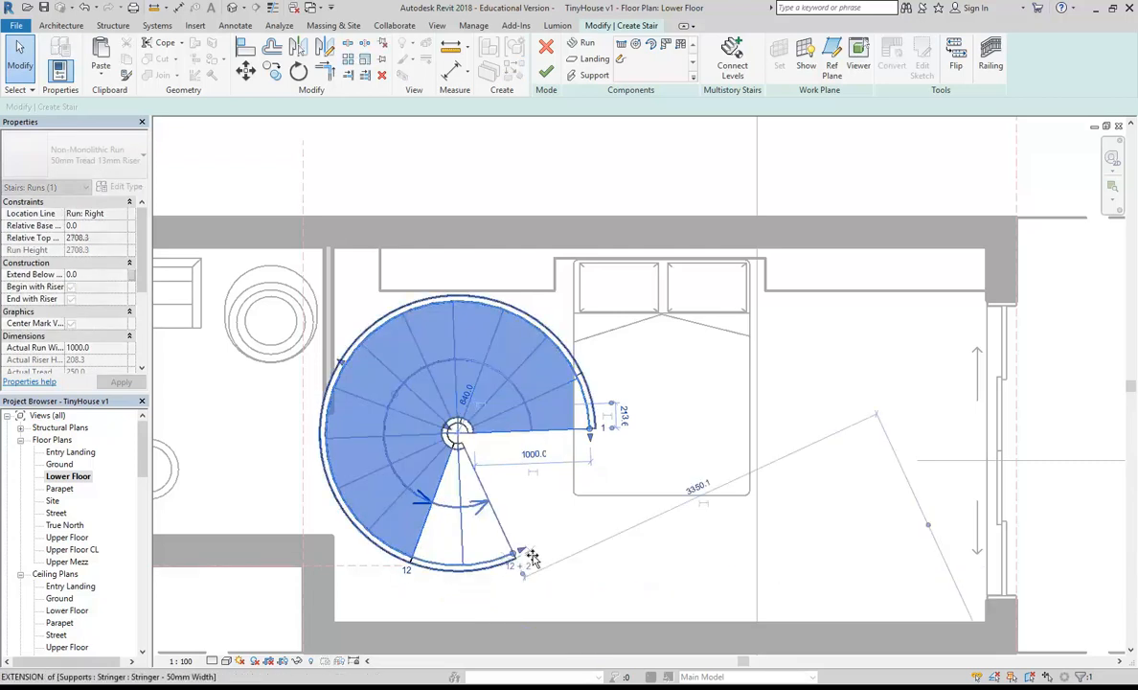
pyautogui.moveTo(532, 557); pyautogui.dragTo(530, 560)
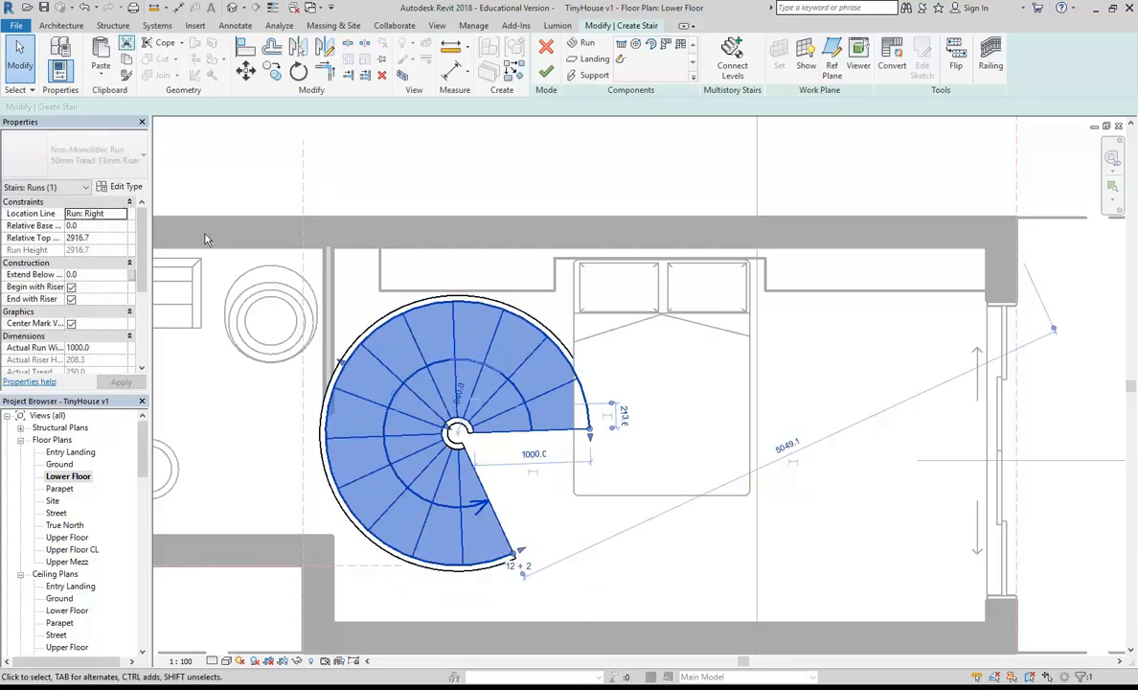
pyautogui.click(84, 7)
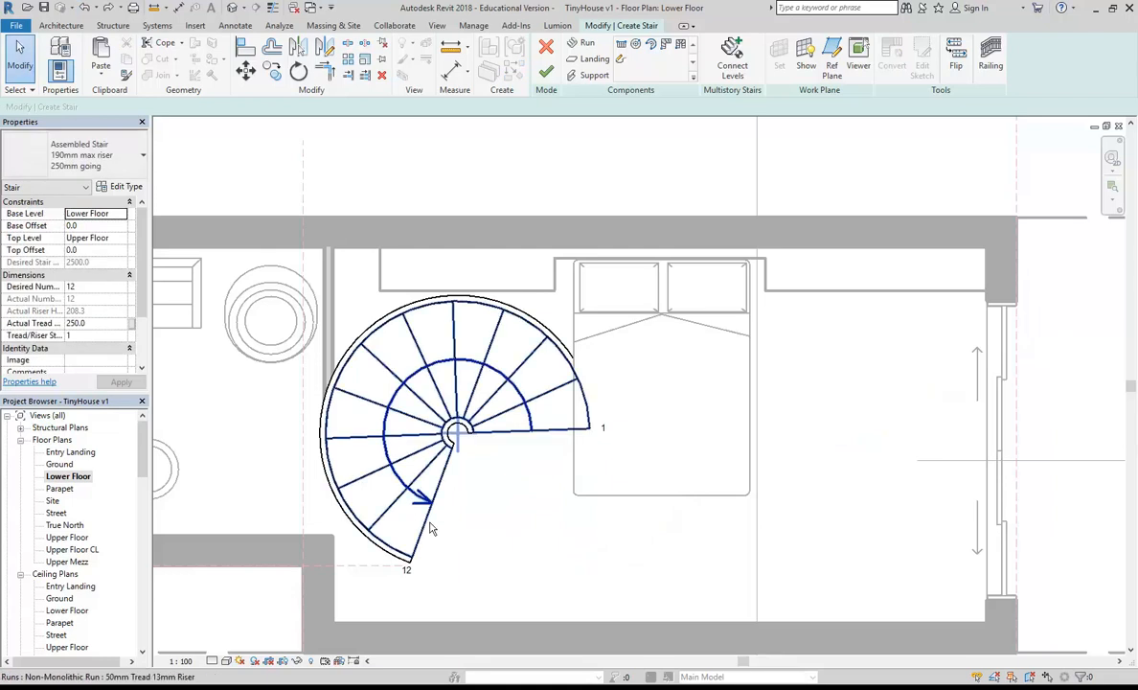
# Rotate the spiral run so it ends facing the partition, move it into the corner by the back wall, and finish the stair.
pyautogui.click(400, 485)
pyautogui.moveTo(583, 503); pyautogui.dragTo(486, 552)
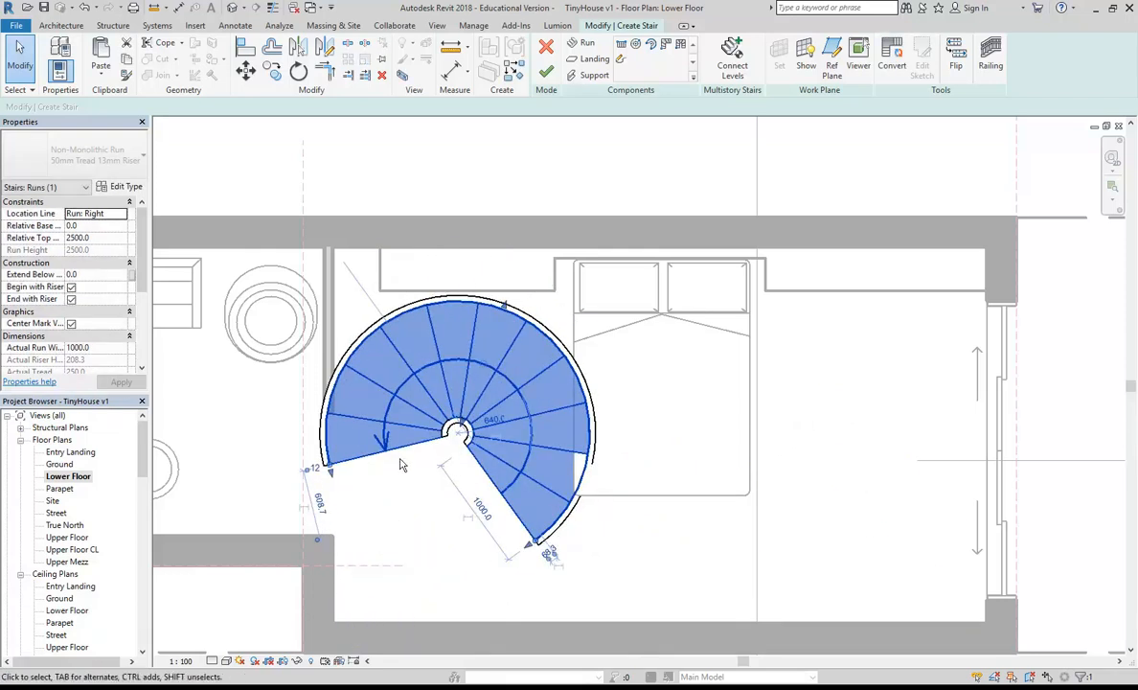
pyautogui.moveTo(399, 450); pyautogui.dragTo(414, 407)
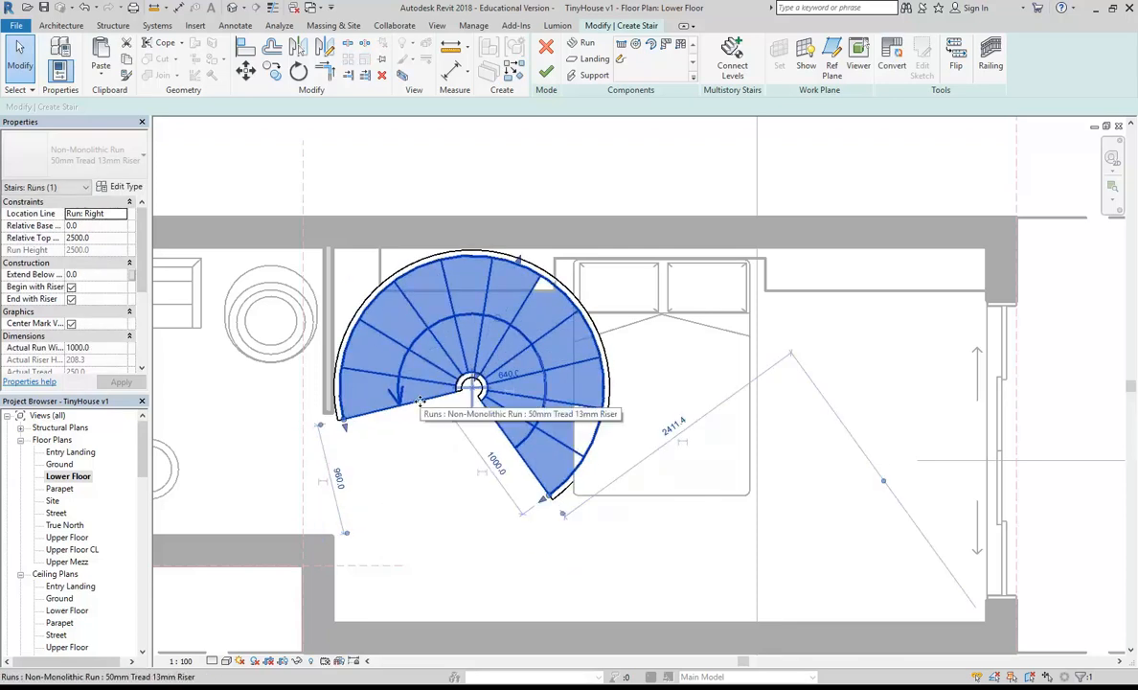
pyautogui.click(437, 518)
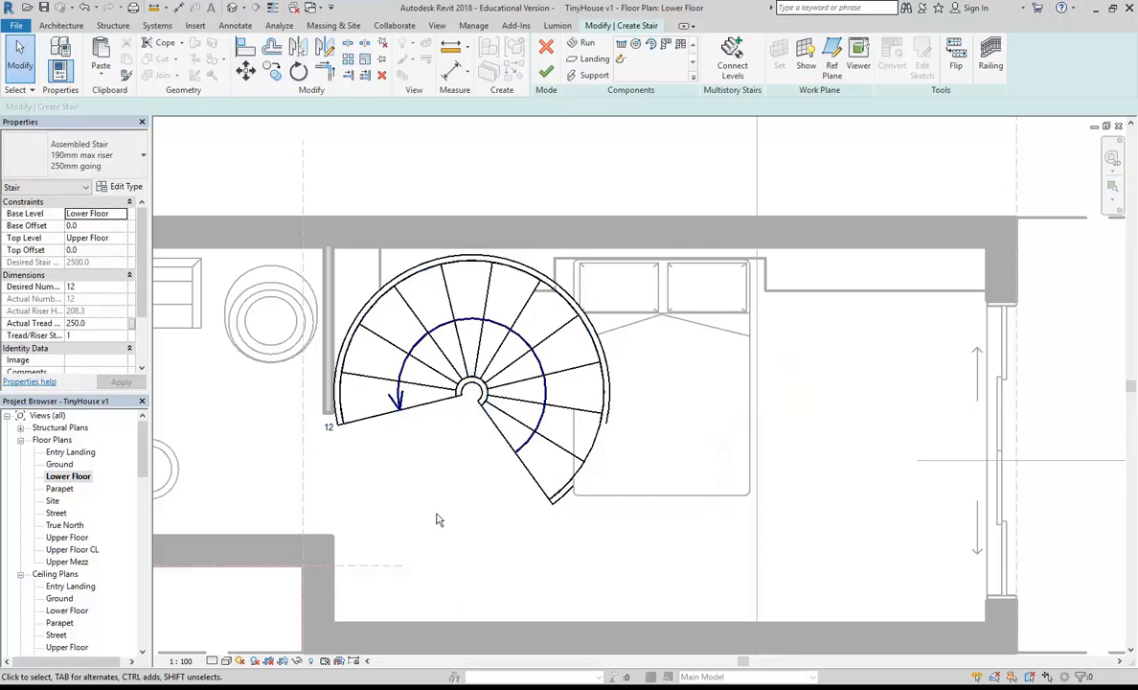
pyautogui.moveTo(445, 524); pyautogui.dragTo(456, 528, button='middle')
pyautogui.click(546, 71)
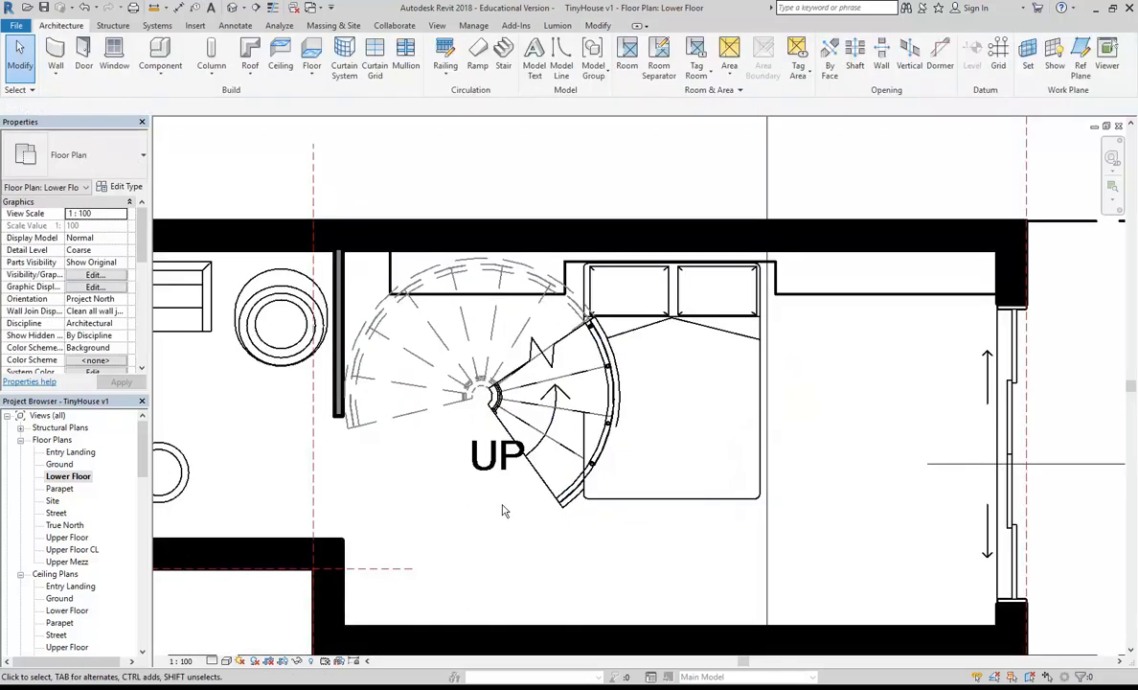
# Create a perspective camera view from the bedroom corner beside the sliding door, looking across the spiral stair into the living area.
pyautogui.scroll(-2, 496, 510)
pyautogui.click(243, 8)
pyautogui.click(246, 41)
pyautogui.click(861, 581)
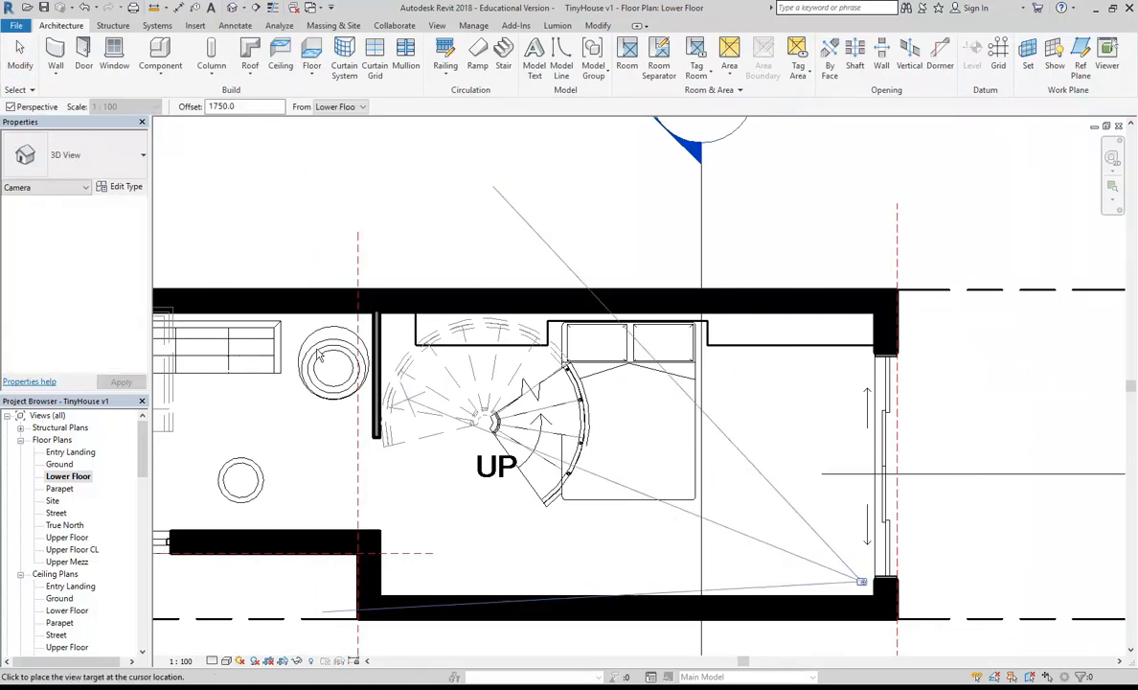
pyautogui.click(266, 290)
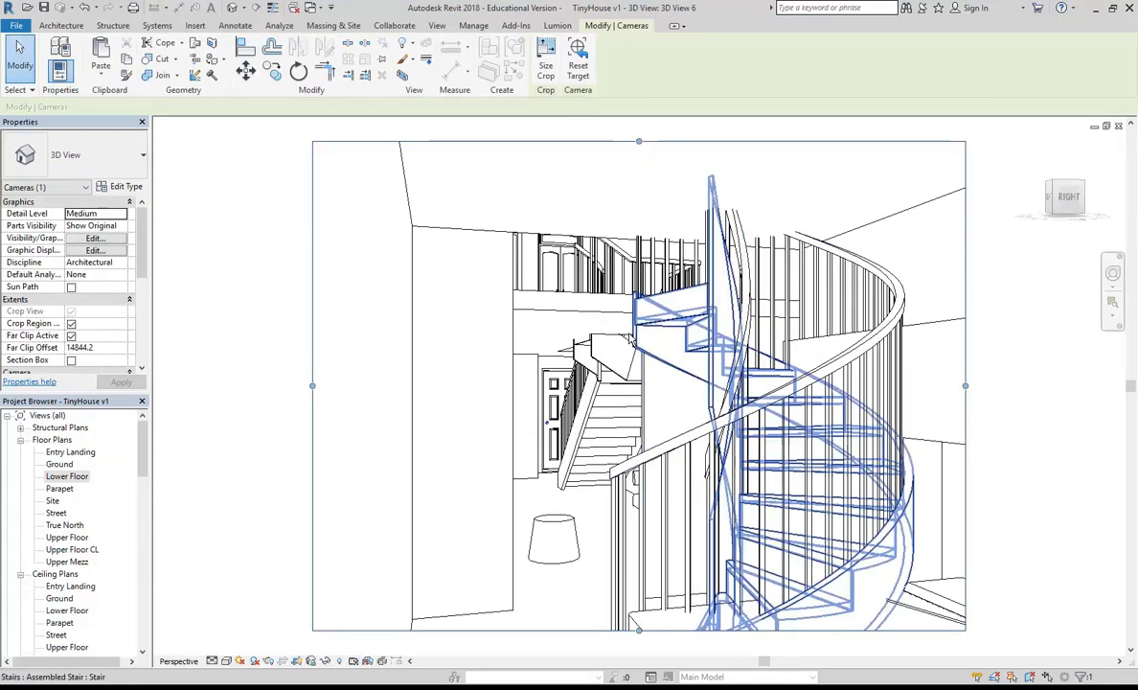
# Return to the Lower Floor plan, clear the camera selection and bring the area outside the sliding door into view.
pyautogui.doubleClick(66, 476)
pyautogui.moveTo(561, 385); pyautogui.dragTo(737, 387, button='middle')
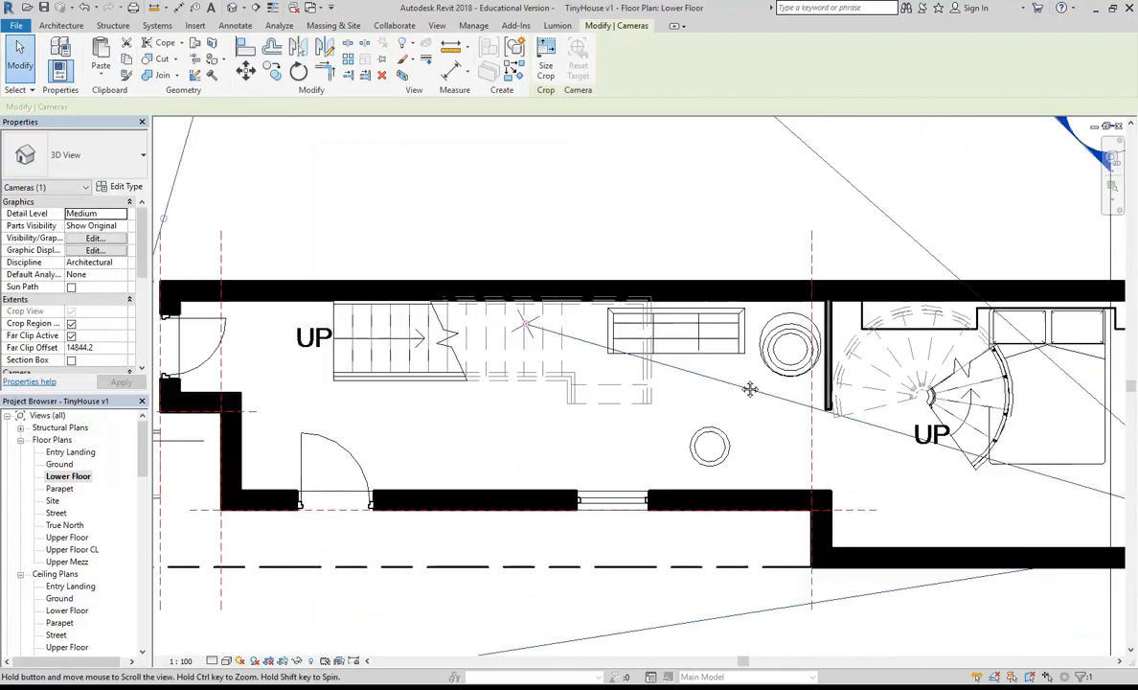
pyautogui.click(447, 444)
pyautogui.moveTo(448, 444); pyautogui.dragTo(355, 417, button='middle')
pyautogui.scroll(-1, 631, 475)
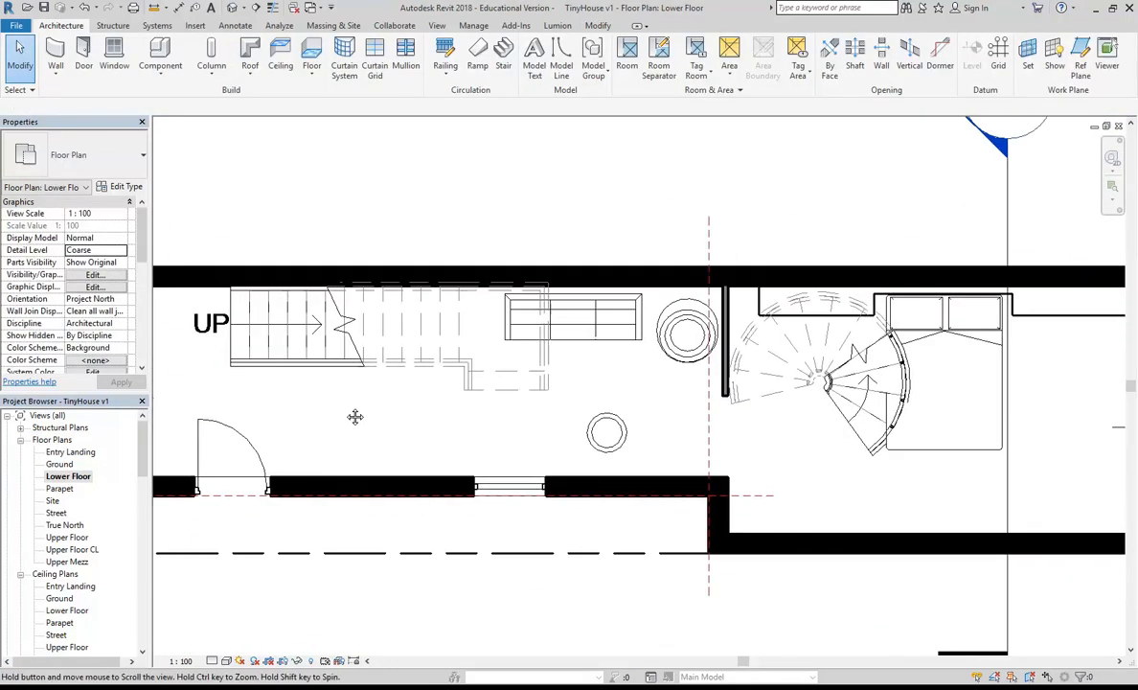
pyautogui.moveTo(836, 414); pyautogui.dragTo(398, 424, button='middle')
pyautogui.moveTo(779, 434); pyautogui.dragTo(625, 401, button='middle')
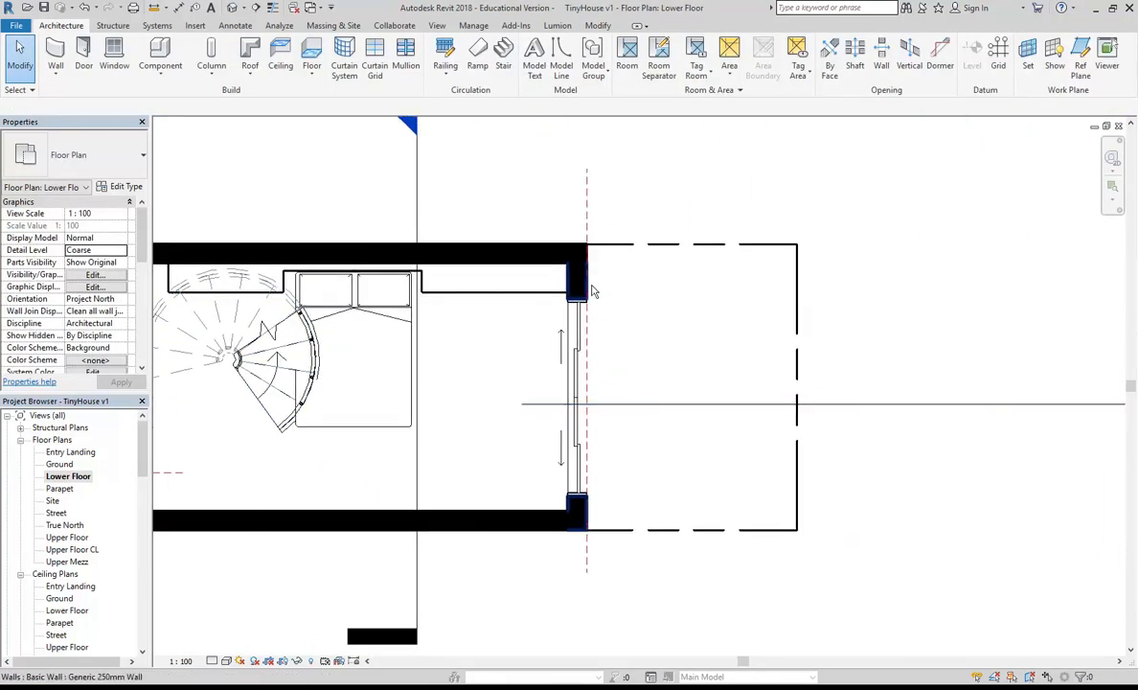
pyautogui.scroll(1, 699, 376)
pyautogui.moveTo(726, 354); pyautogui.dragTo(592, 291, button='middle')
pyautogui.scroll(1, 662, 331)
# Start a new stair outside the sliding door with a straight run 1000 mm wide and 1000 mm long, about 967 mm from the wall.
pyautogui.click(503, 59)
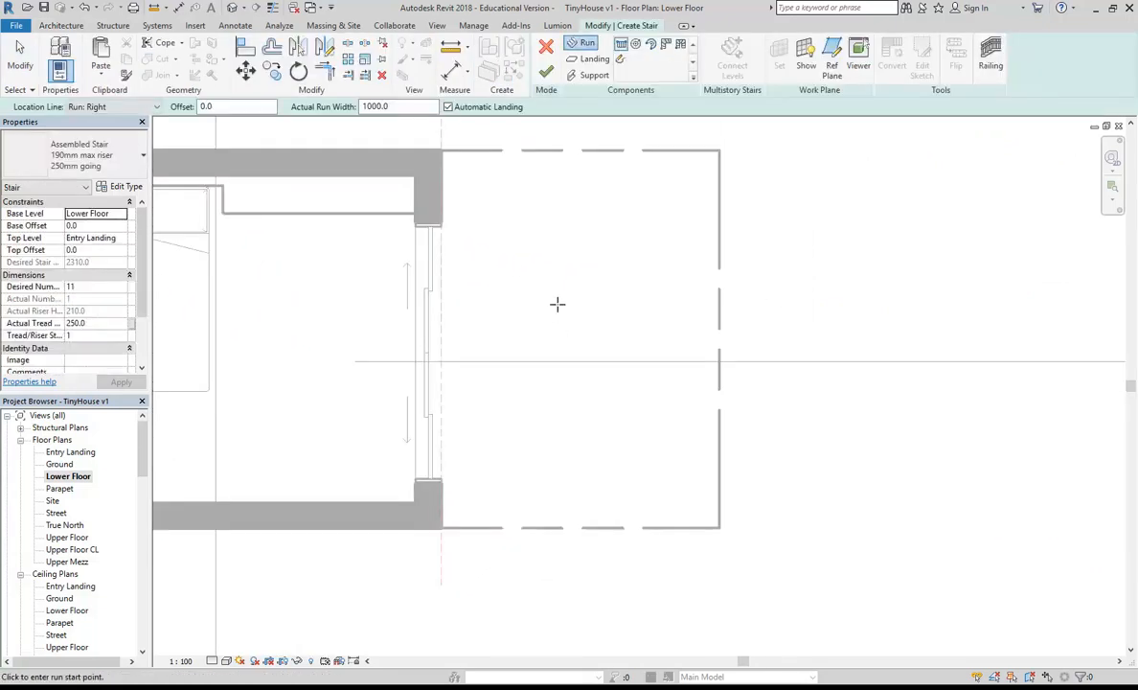
pyautogui.moveTo(554, 331); pyautogui.dragTo(553, 341, button='middle')
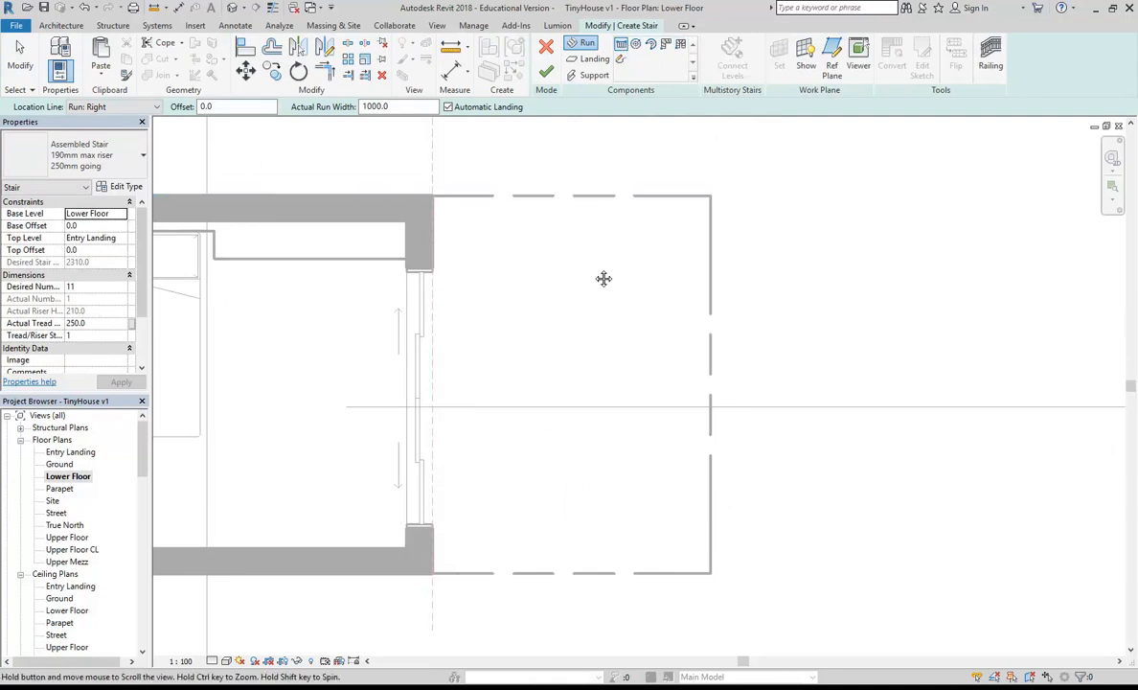
pyautogui.moveTo(601, 277); pyautogui.dragTo(597, 290, button='middle')
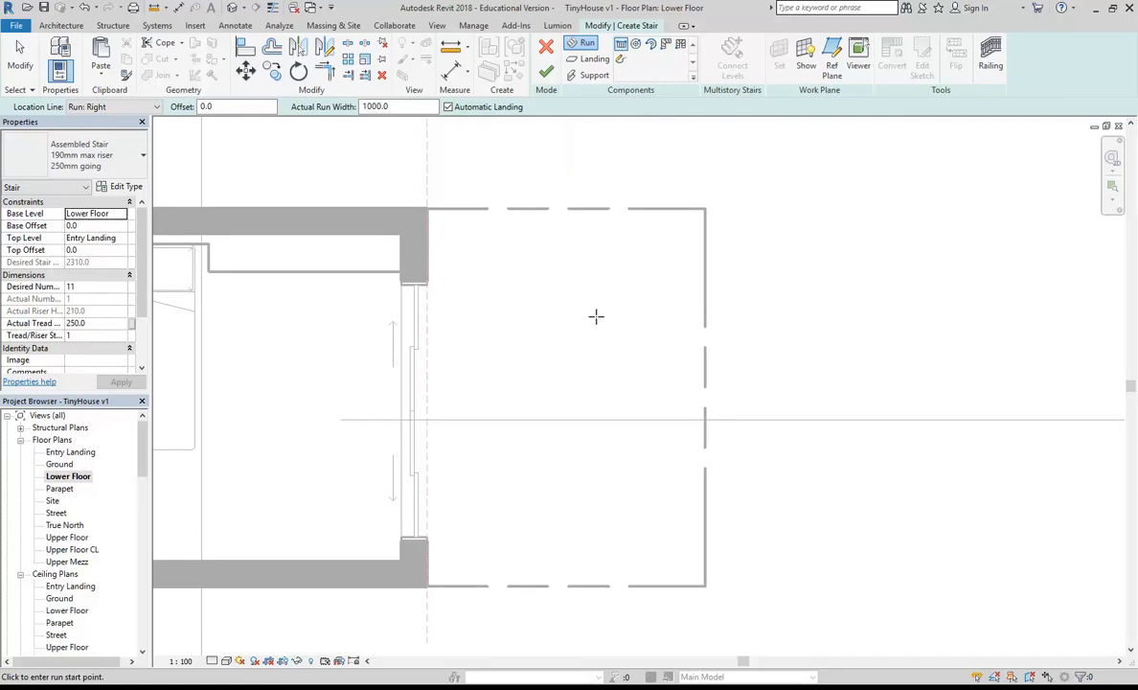
pyautogui.click(524, 329)
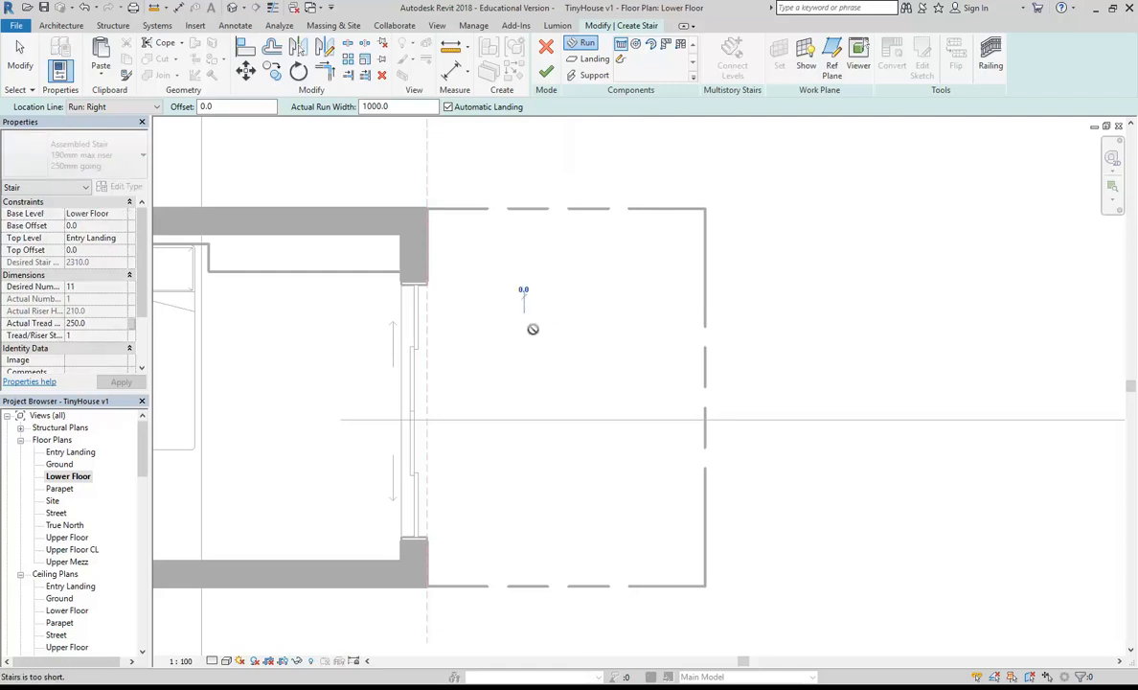
pyautogui.click(633, 333)
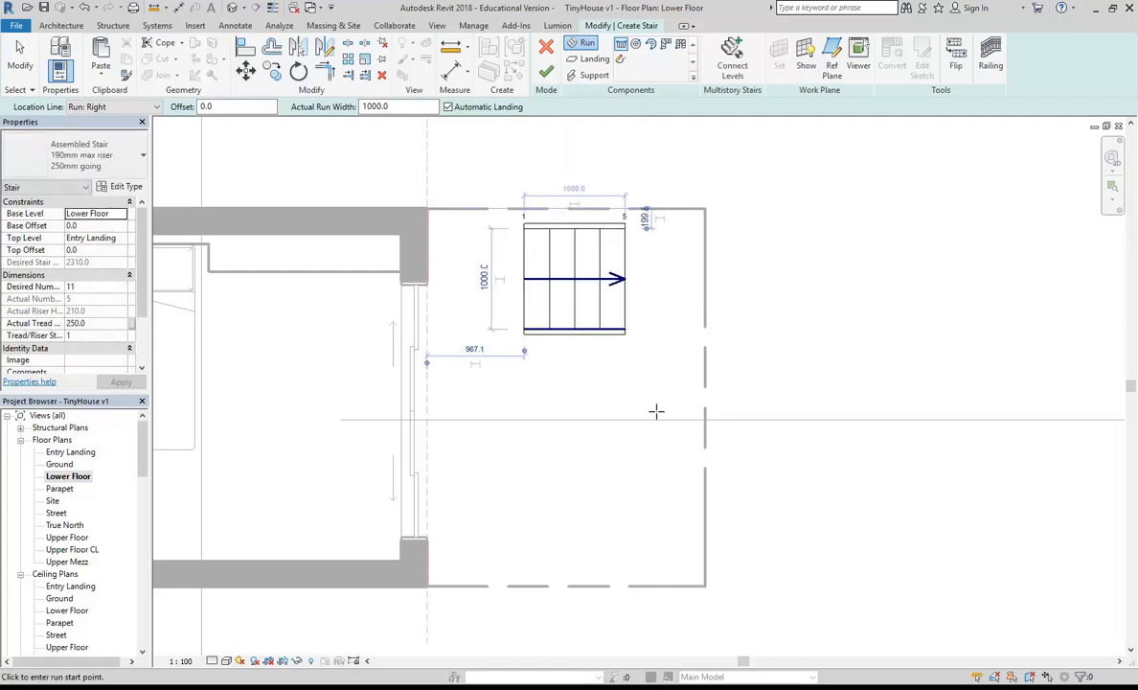
# Set the new stair's desired number of risers to 14.
pyautogui.moveTo(651, 389); pyautogui.dragTo(594, 410, button='middle')
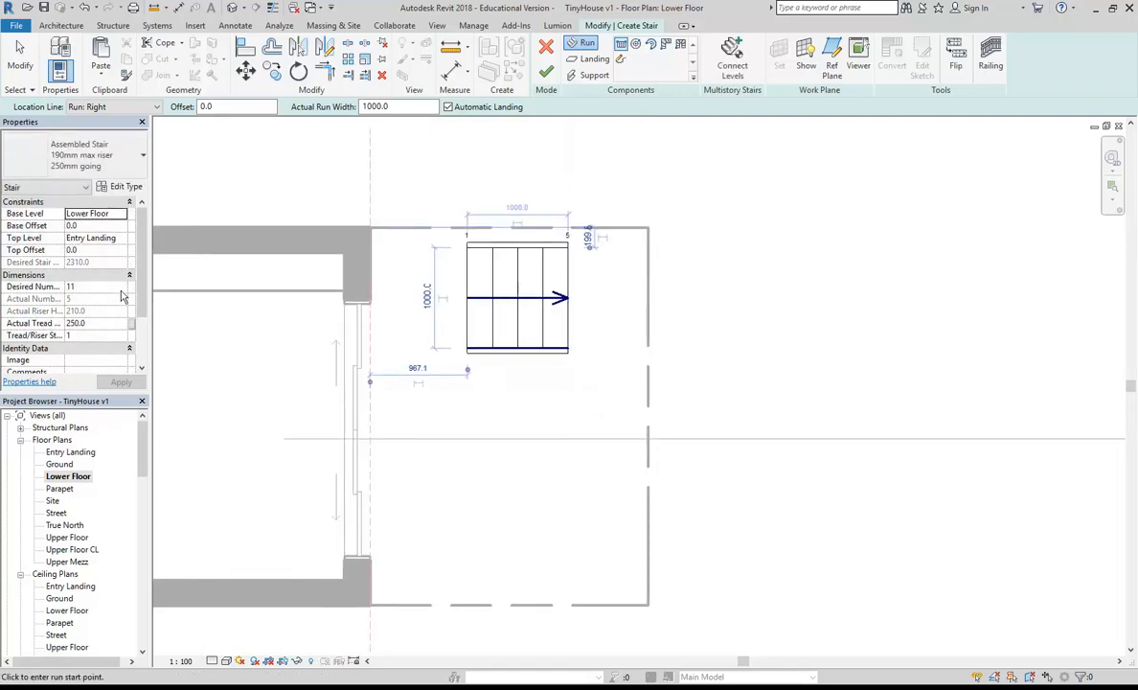
pyautogui.click(122, 287)
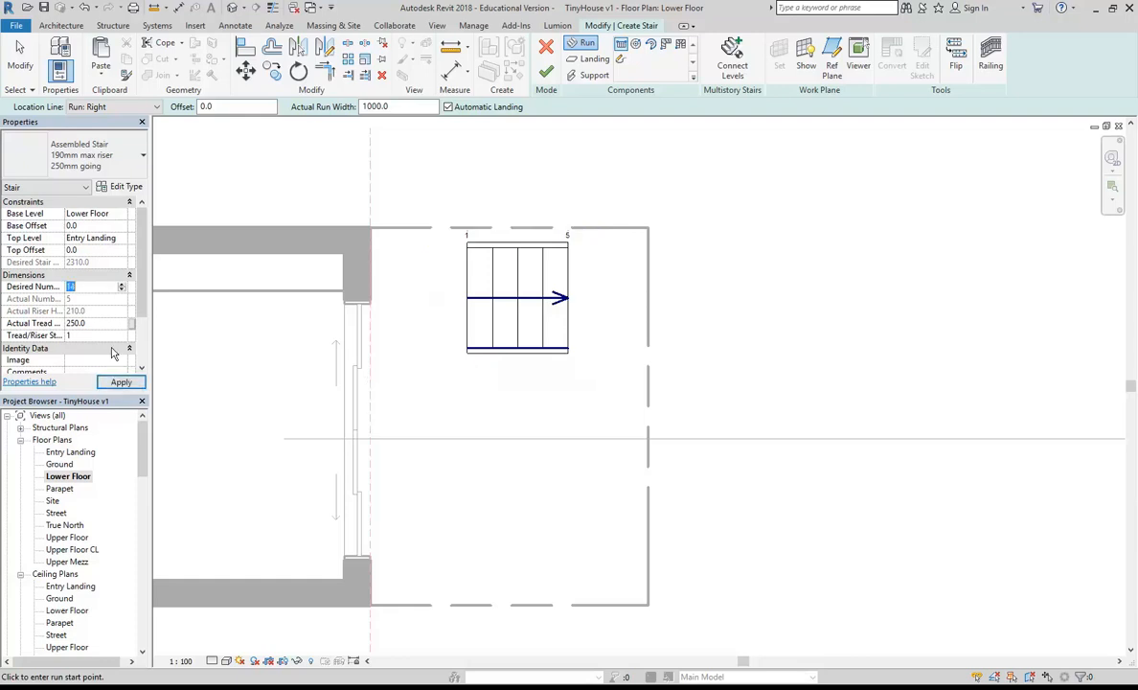
pyautogui.click(120, 382)
pyautogui.scroll(1, 446, 419)
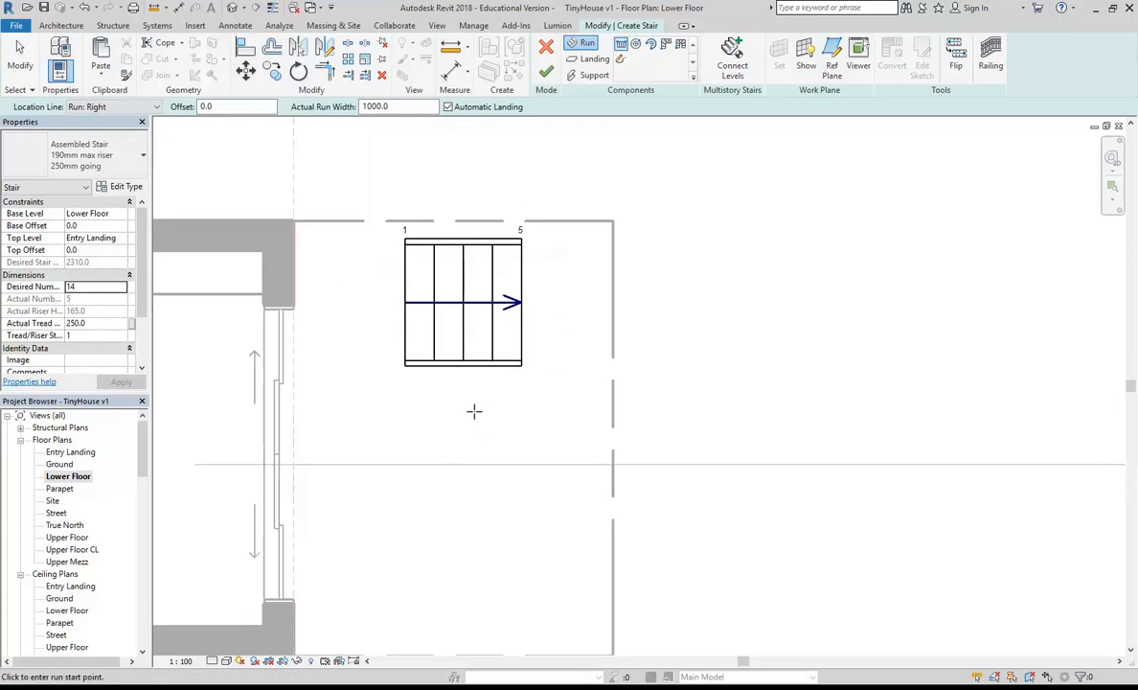
# Try to place a center-ends spiral run with an 835.7 mm radius beyond the end of the straight run.
pyautogui.click(652, 44)
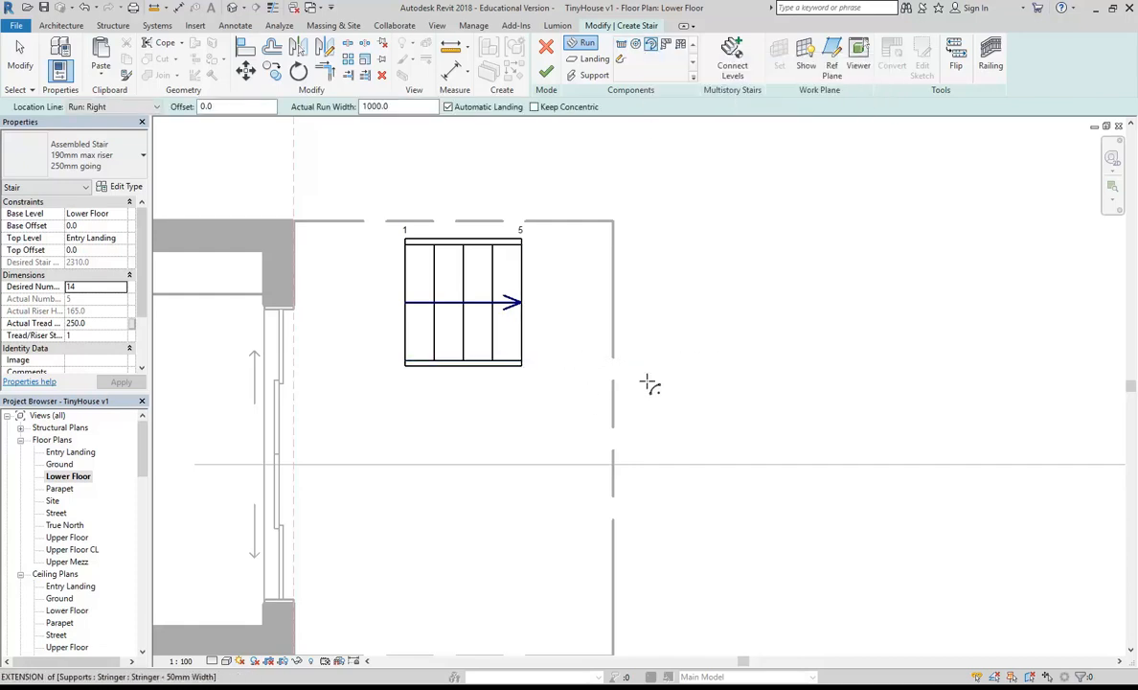
pyautogui.click(613, 453)
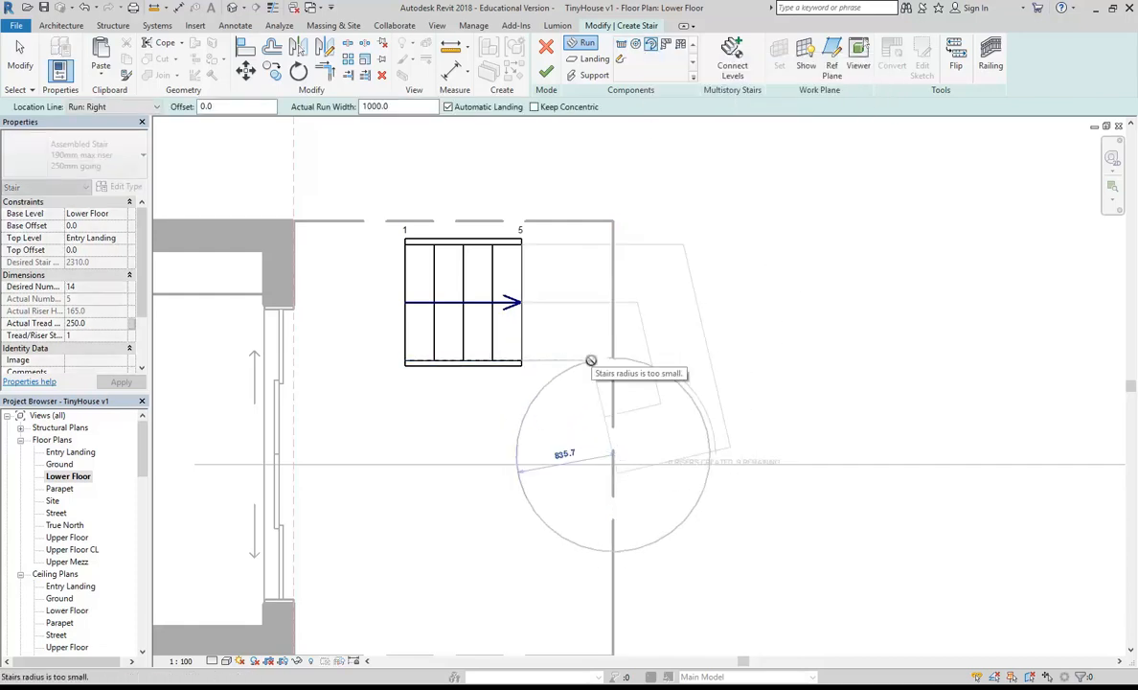
pyautogui.rightClick(689, 343)
pyautogui.click(719, 346)
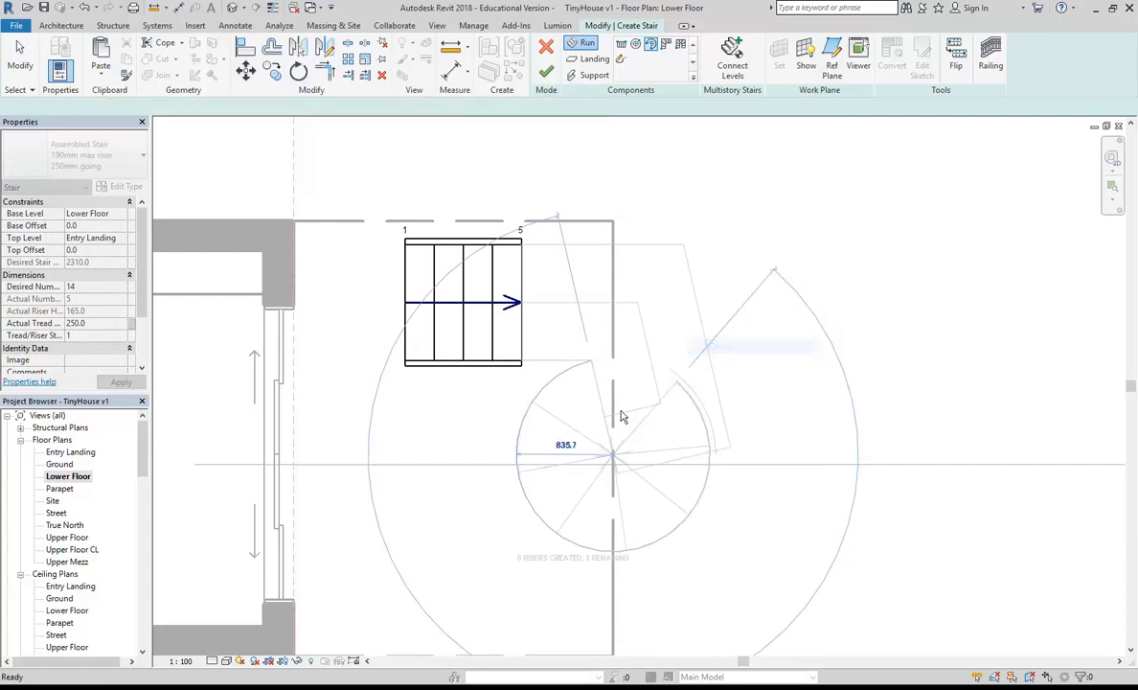
# Set the location line to Run: Left and try to place the center-ends spiral run with a radius of about 826 mm.
pyautogui.click(105, 106)
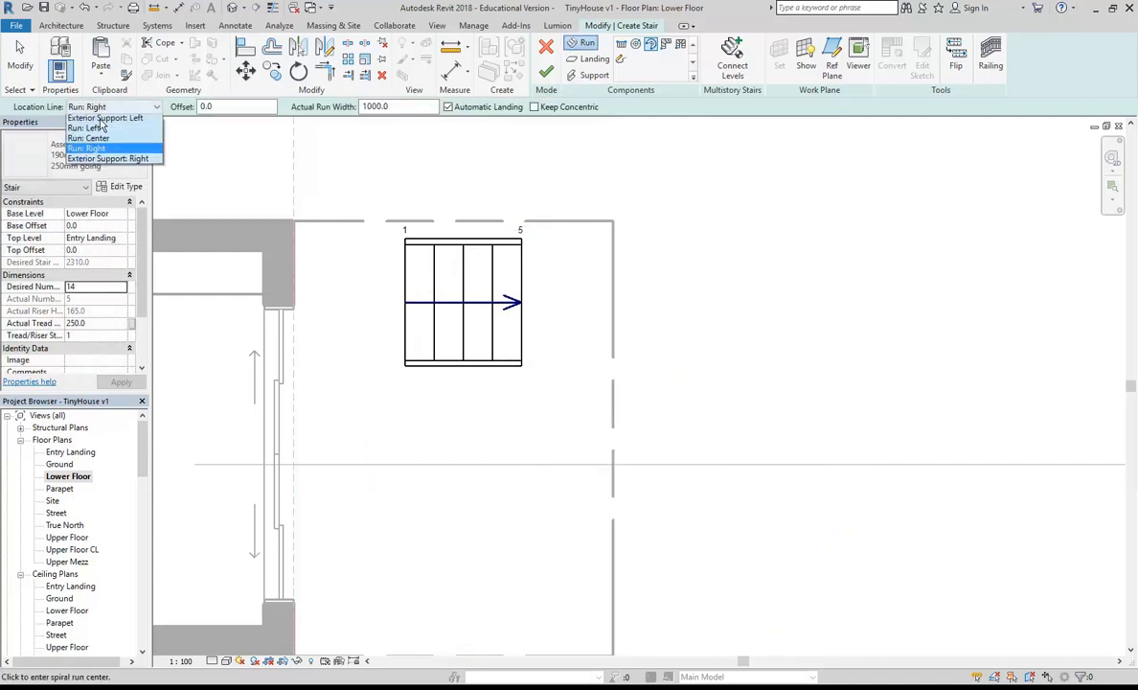
pyautogui.click(88, 130)
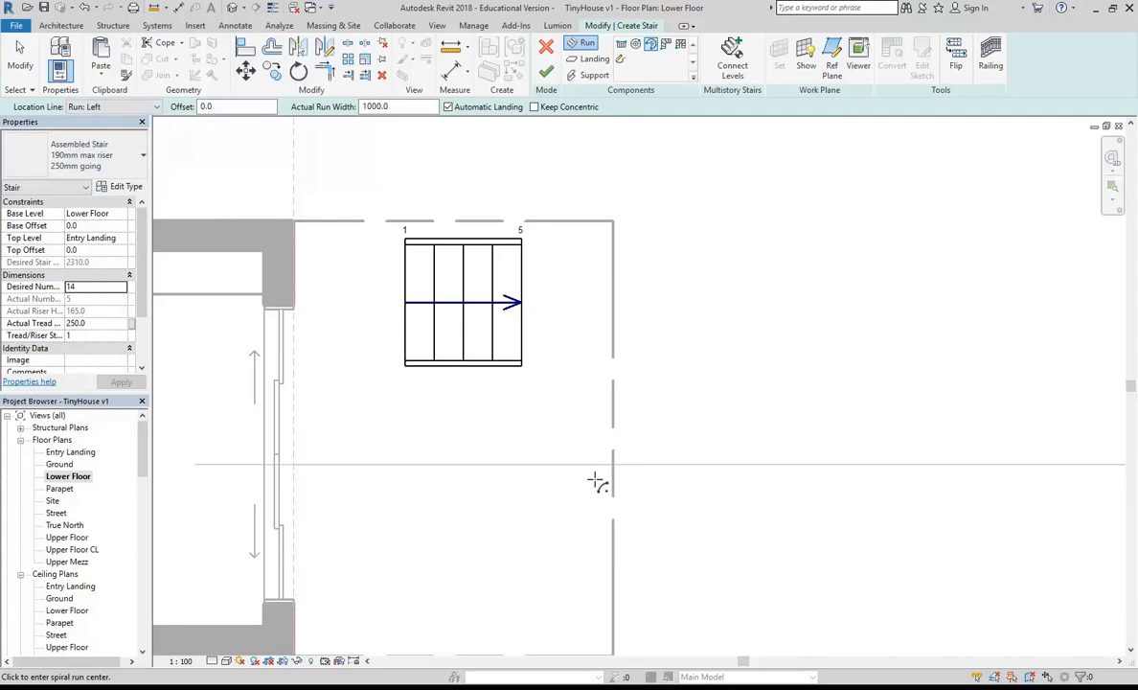
pyautogui.click(601, 460)
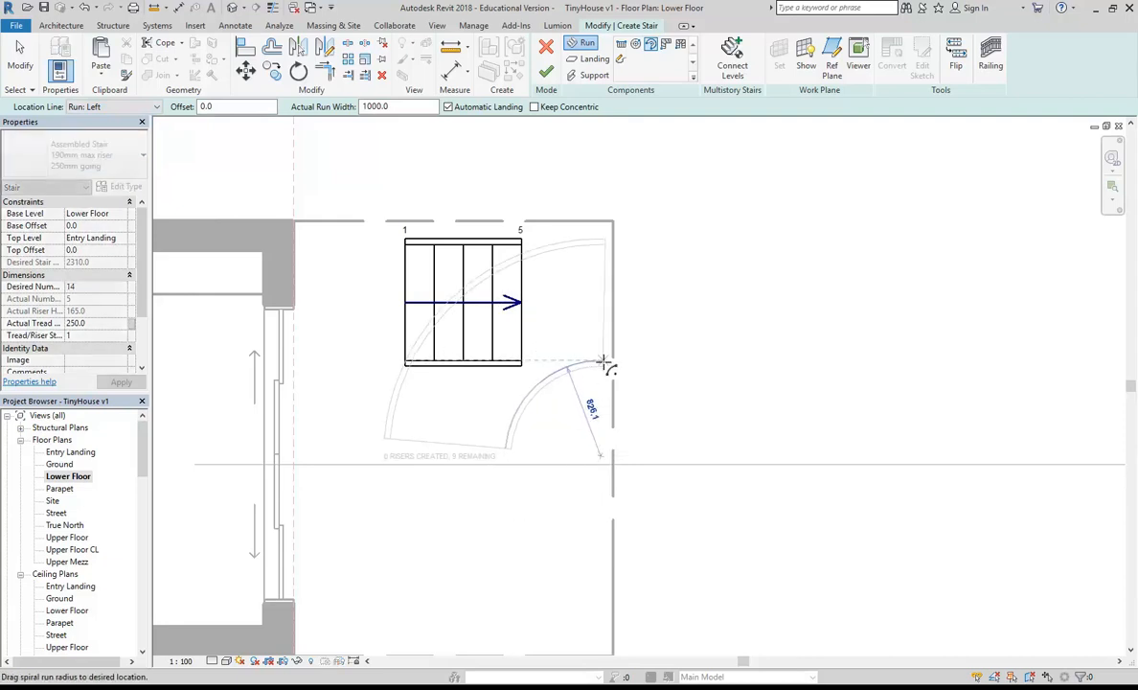
pyautogui.click(697, 460)
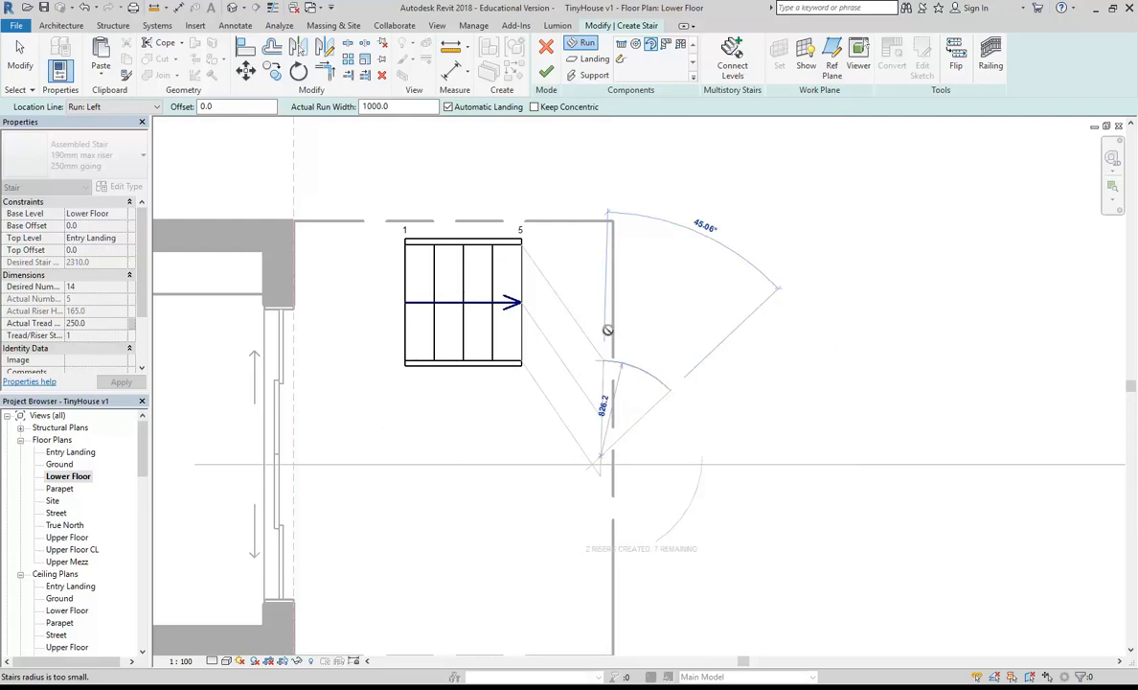
pyautogui.rightClick(644, 231)
pyautogui.click(665, 246)
# Set the location line to Run: Right and place a spiral run with a 796.7 mm inner radius, continuing the straight run up to riser 12.
pyautogui.click(116, 110)
pyautogui.click(89, 149)
pyautogui.click(593, 457)
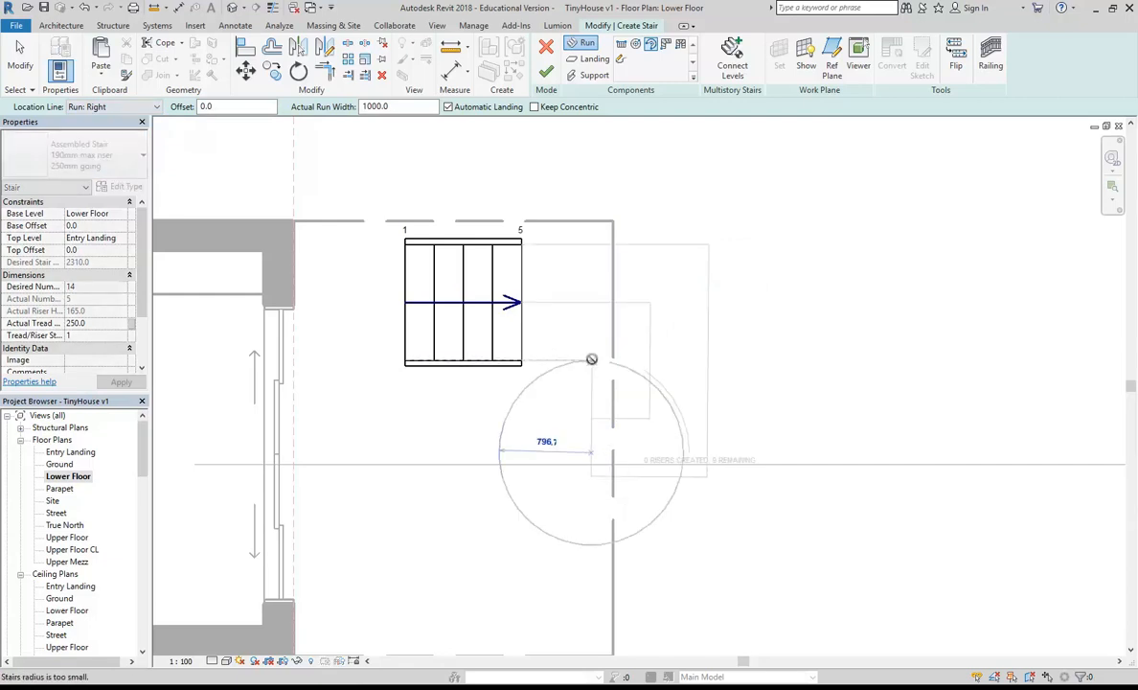
pyautogui.click(593, 213)
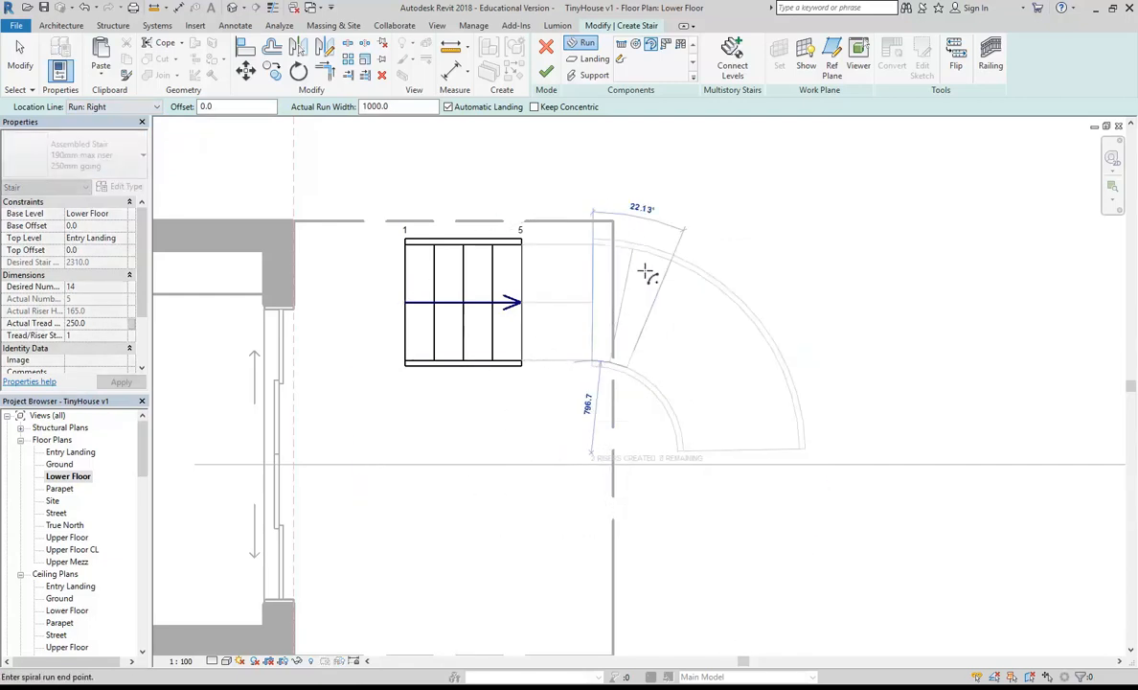
pyautogui.click(702, 414)
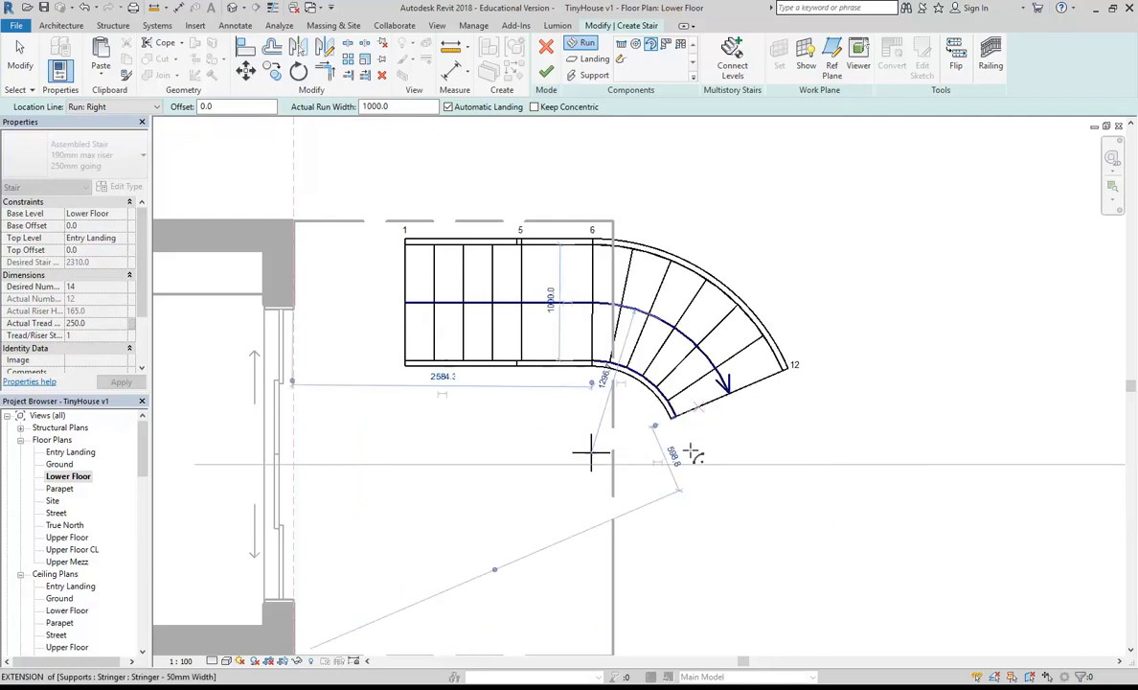
pyautogui.scroll(3, 556, 251)
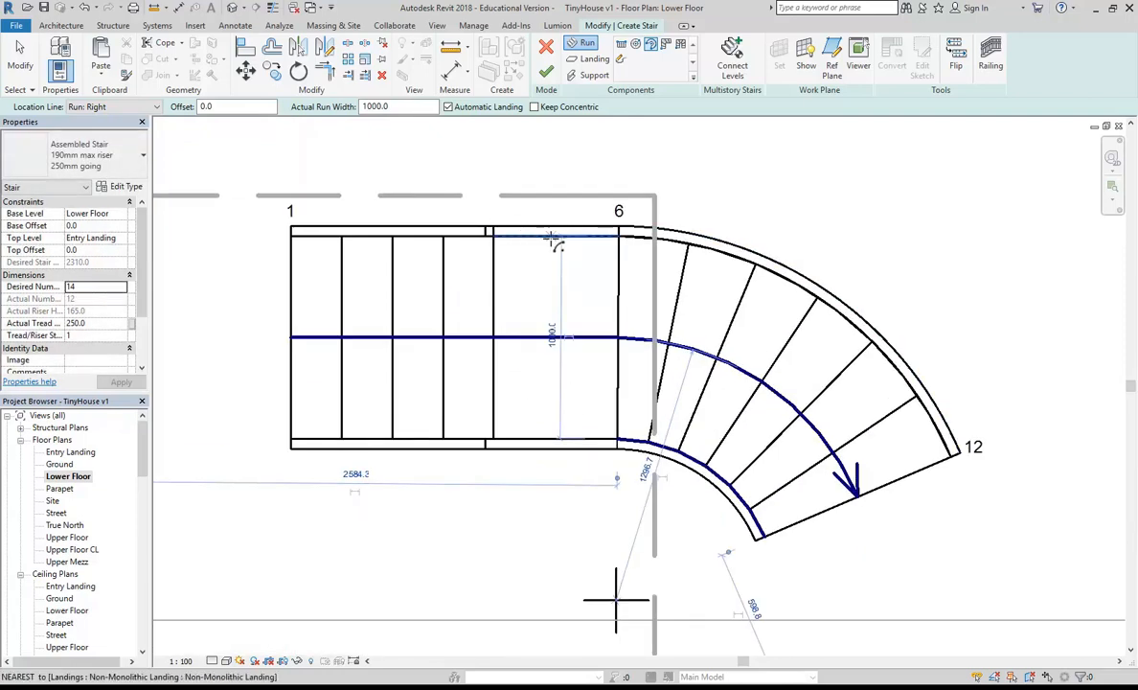
# Leave the run placement and delete the straight run, the landing and the spiral run from the stair.
pyautogui.scroll(-2, 480, 316)
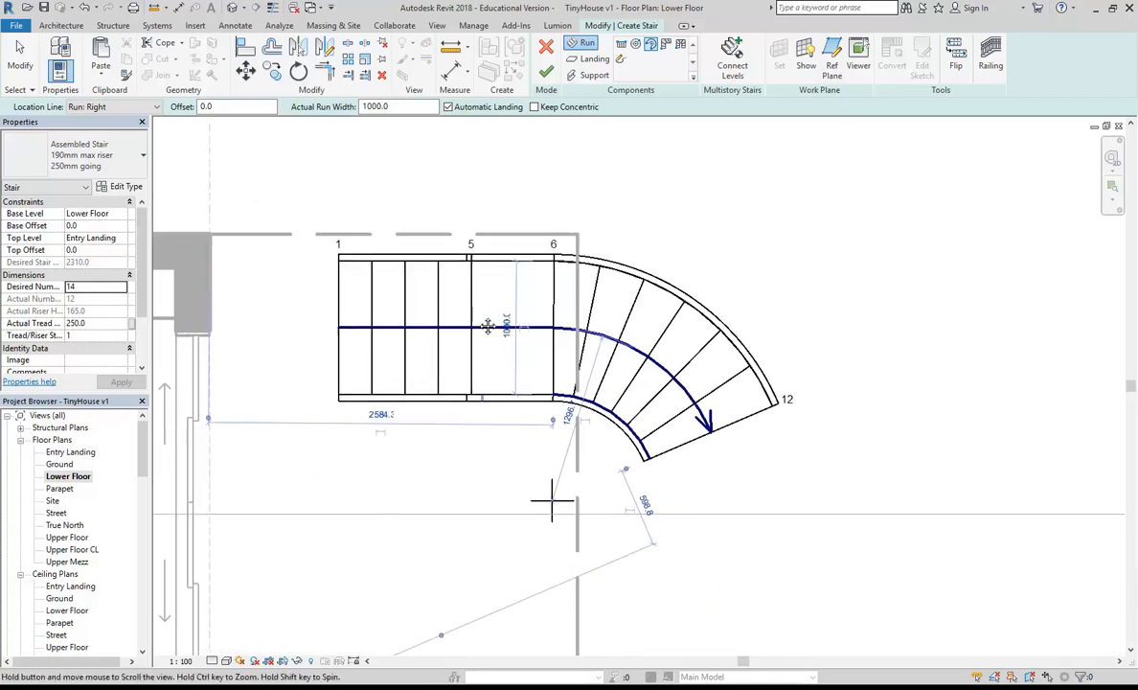
pyautogui.rightClick(495, 171)
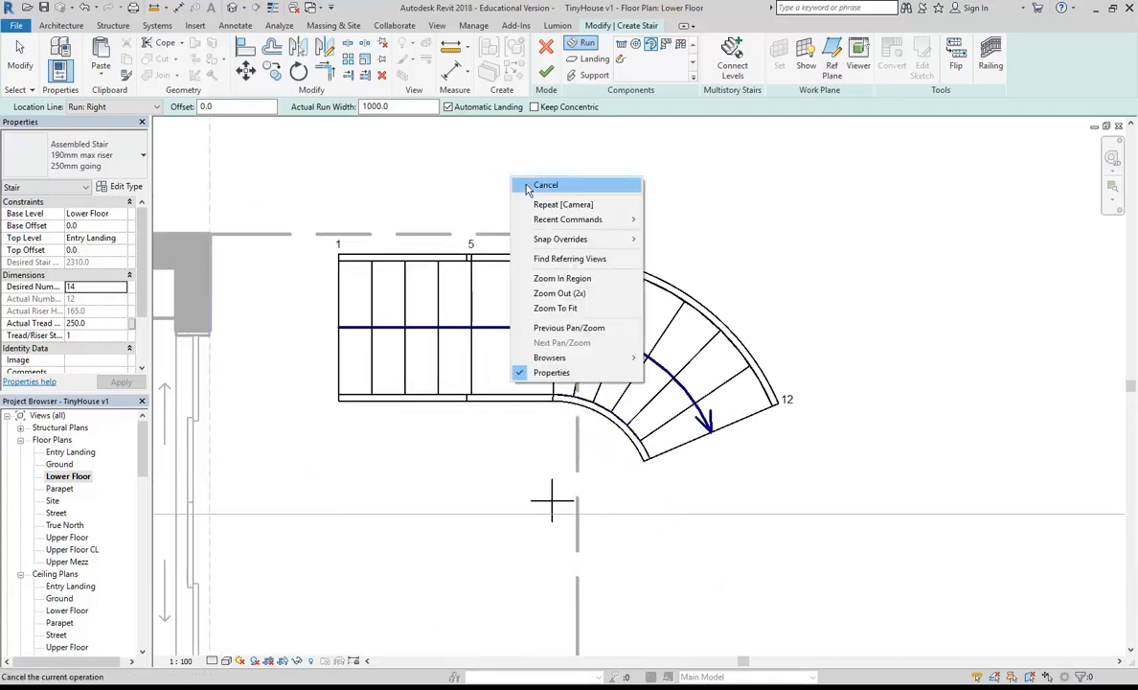
pyautogui.click(523, 183)
pyautogui.scroll(1, 534, 190)
pyautogui.moveTo(690, 494); pyautogui.dragTo(661, 426, button='middle')
pyautogui.scroll(-1, 503, 267)
pyautogui.moveTo(508, 264); pyautogui.dragTo(506, 260, button='middle')
pyautogui.scroll(1, 506, 259)
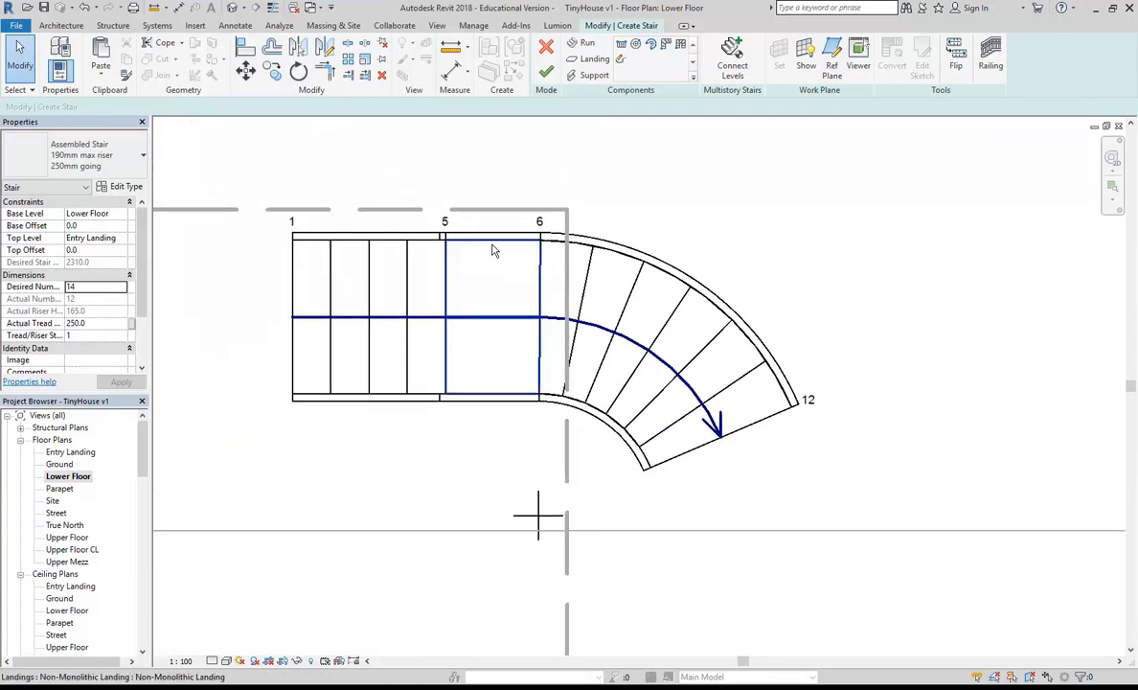
pyautogui.click(487, 279)
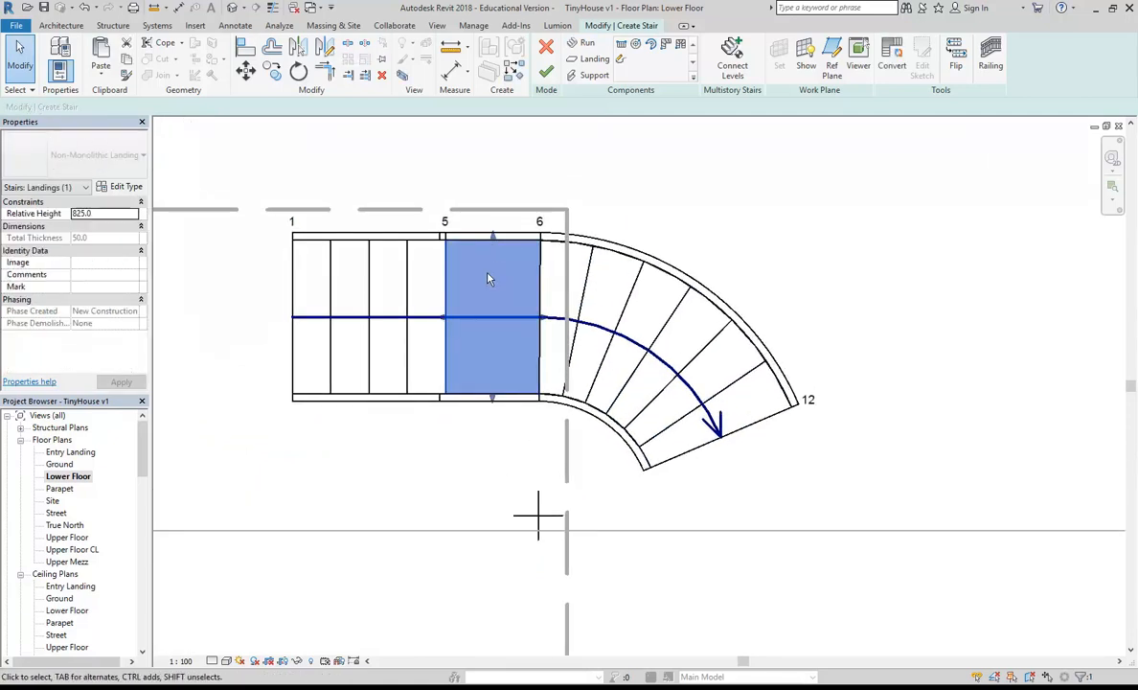
pyautogui.press('Escape')
pyautogui.moveTo(546, 277); pyautogui.dragTo(387, 300)
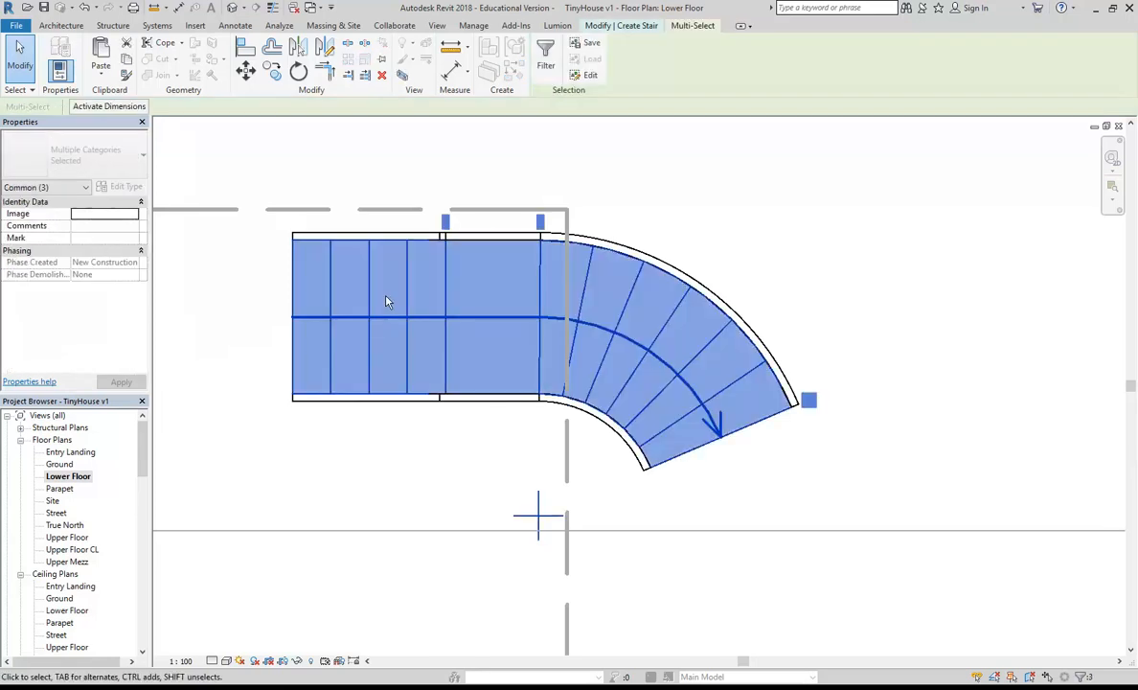
pyautogui.press('Delete')
pyautogui.moveTo(386, 300); pyautogui.dragTo(625, 311, button='middle')
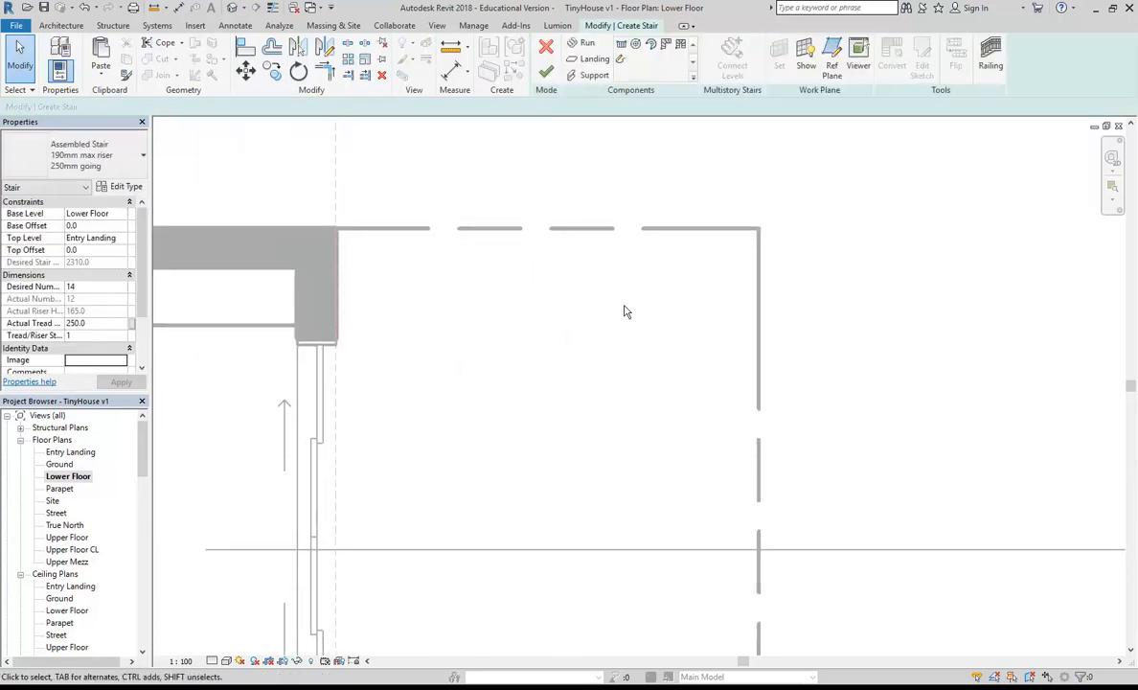
# Place a 1000 mm wide, 14-riser L-shaped winder run outside the house, 800 mm from the wall.
pyautogui.click(667, 48)
pyautogui.scroll(-2, 527, 376)
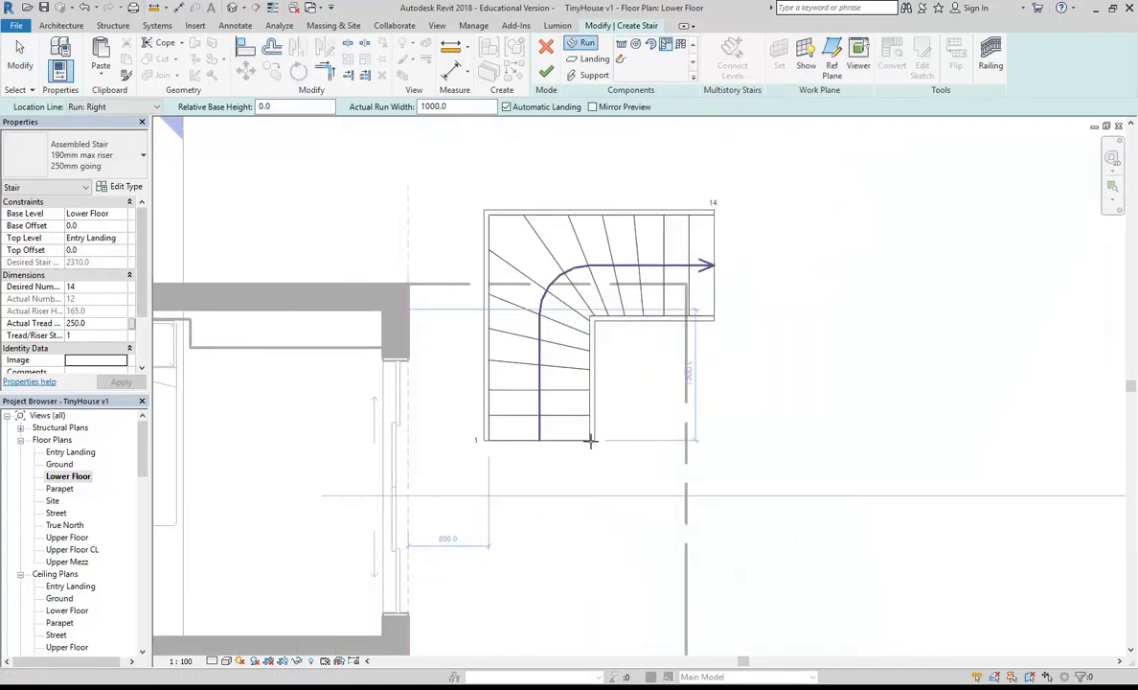
pyautogui.click(589, 440)
pyautogui.scroll(4, 612, 393)
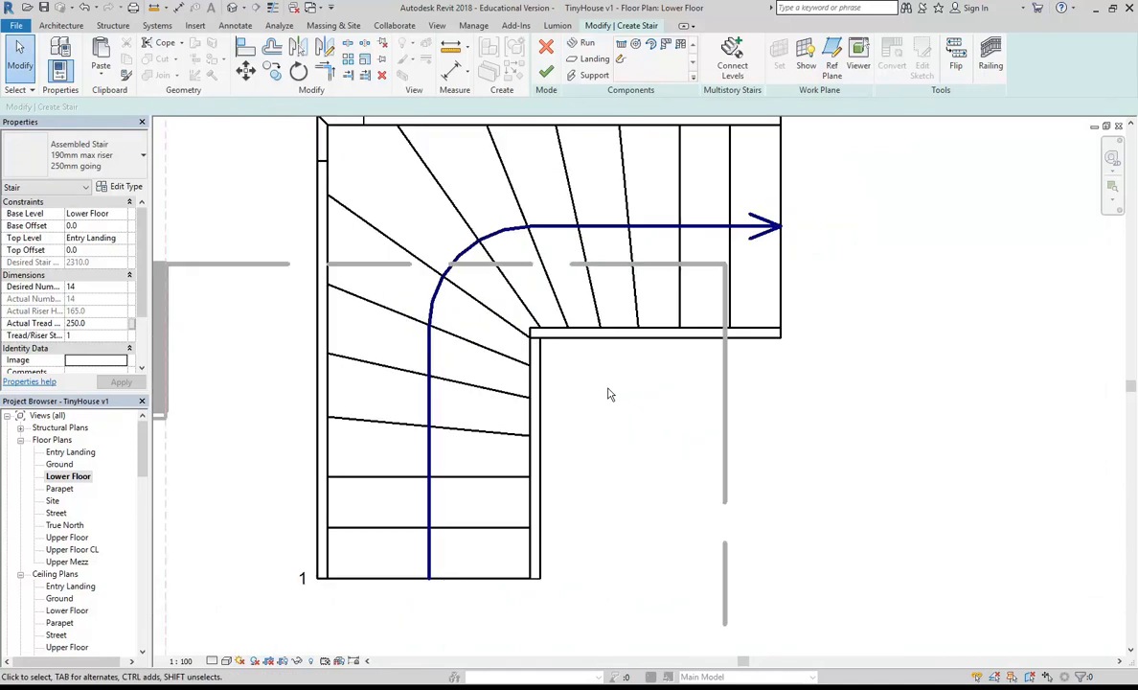
pyautogui.moveTo(614, 451); pyautogui.dragTo(600, 476, button='middle')
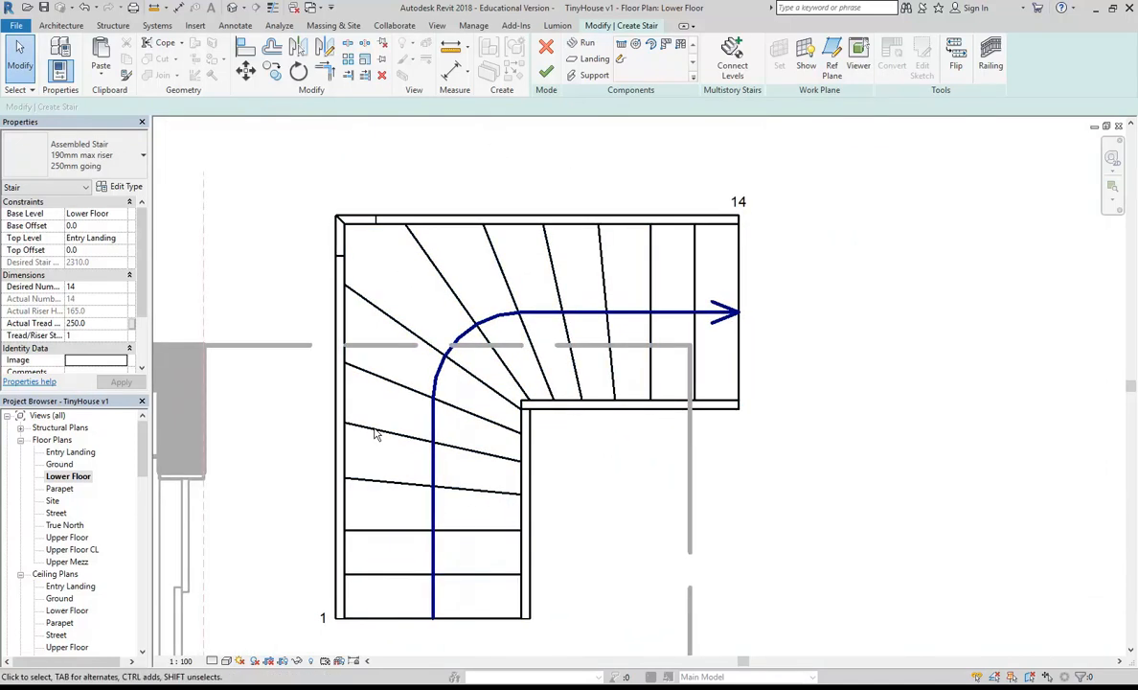
# Delete the L-shaped winder run.
pyautogui.click(692, 269)
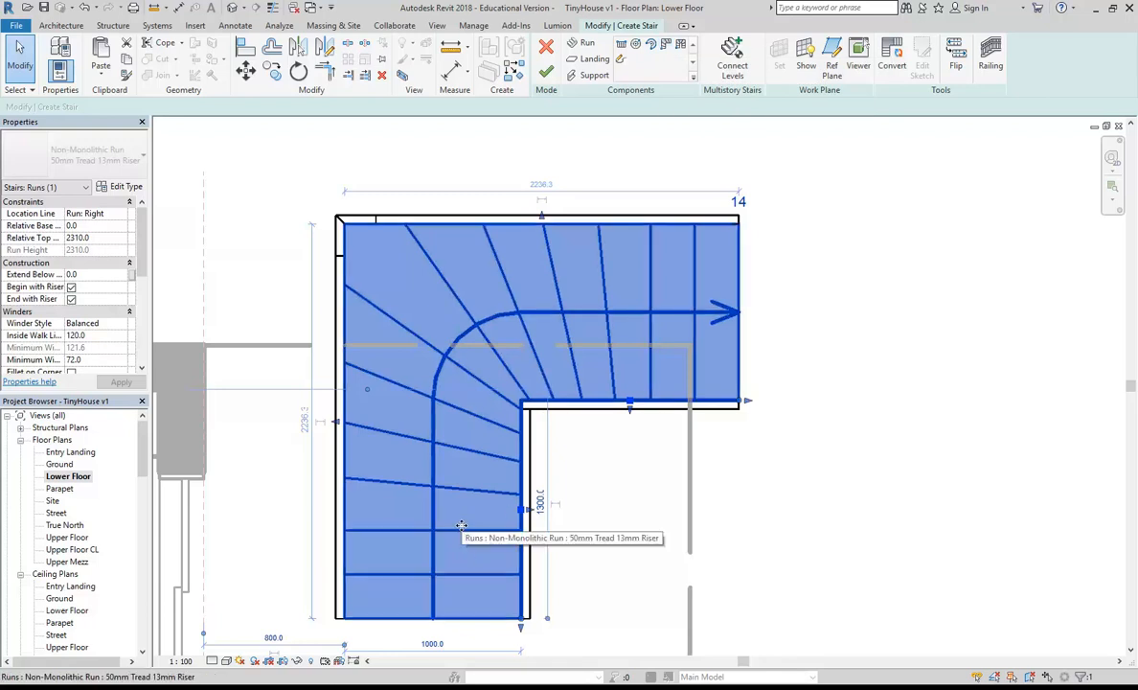
pyautogui.press('Delete')
pyautogui.scroll(-2, 461, 531)
pyautogui.moveTo(461, 532); pyautogui.dragTo(580, 357, button='middle')
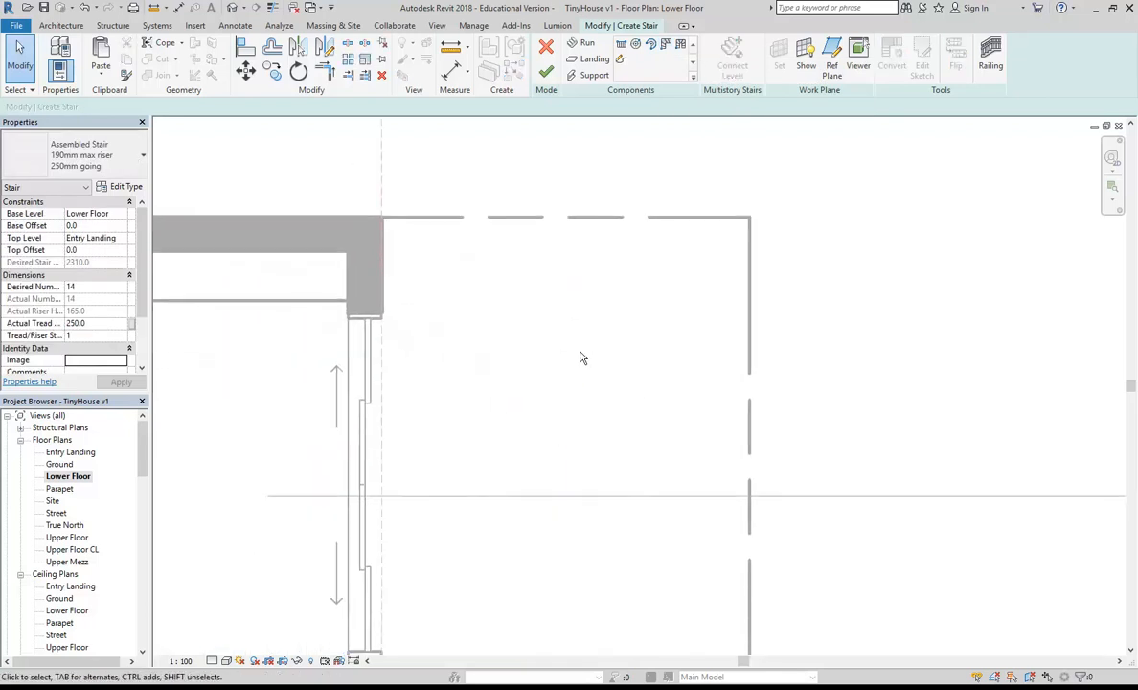
# Start a sketched run and draw a start-end-radius arc outside the house wall as its first boundary curve.
pyautogui.click(621, 59)
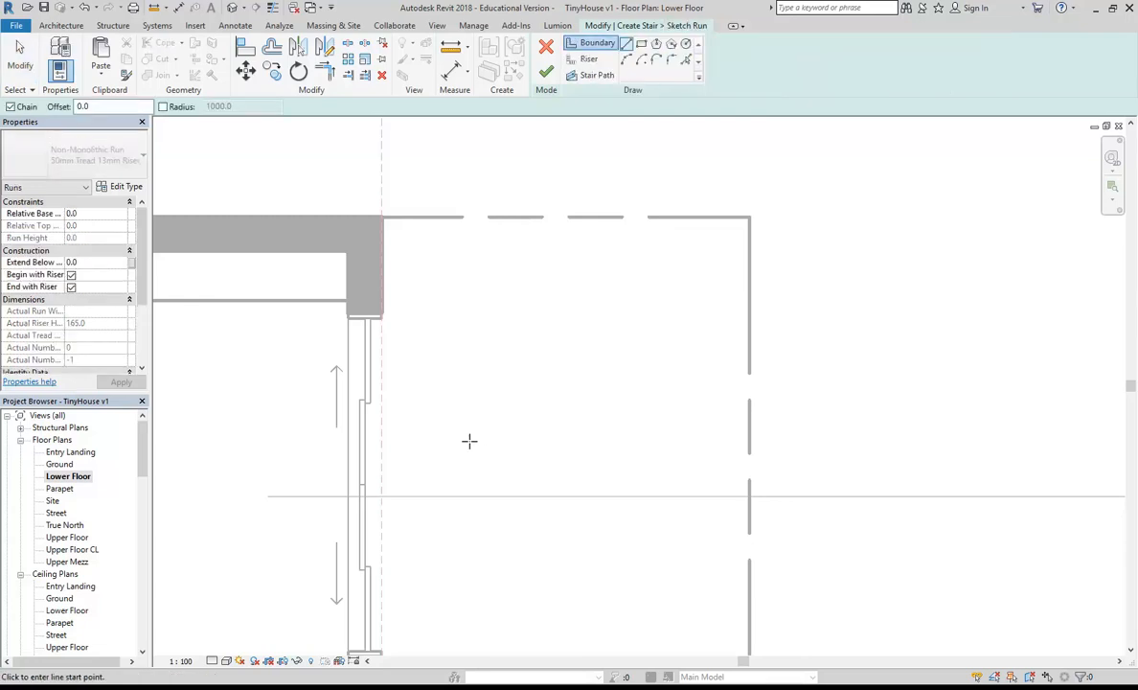
pyautogui.scroll(-4, 470, 441)
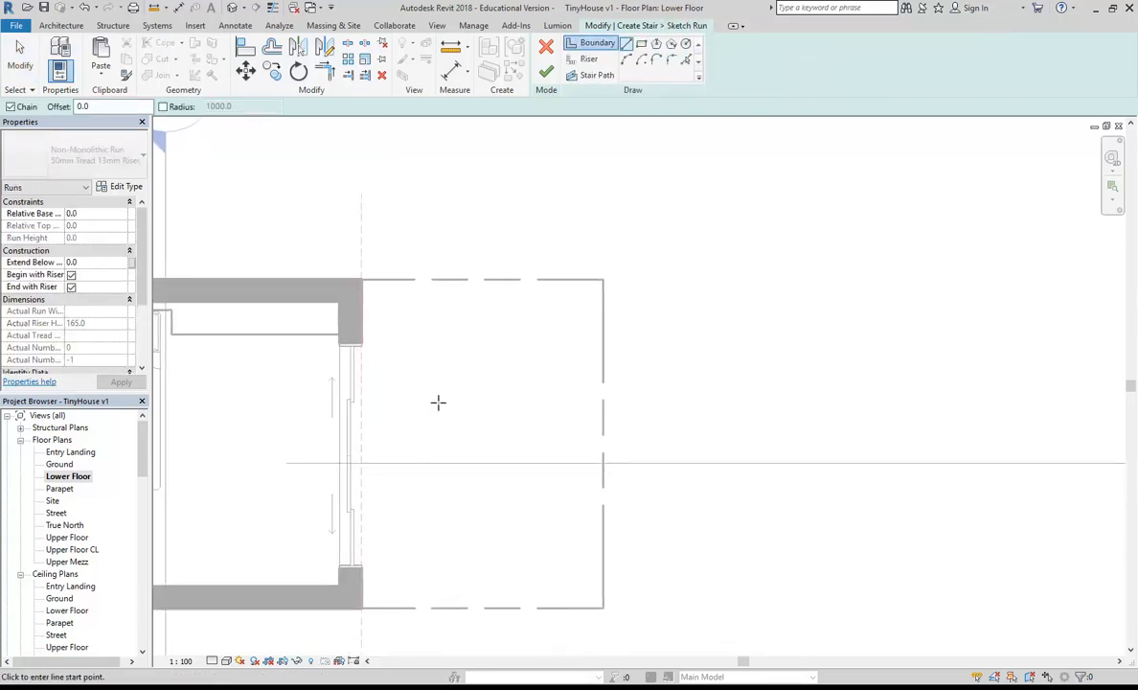
pyautogui.scroll(4, 450, 402)
pyautogui.click(628, 60)
pyautogui.scroll(2, 503, 413)
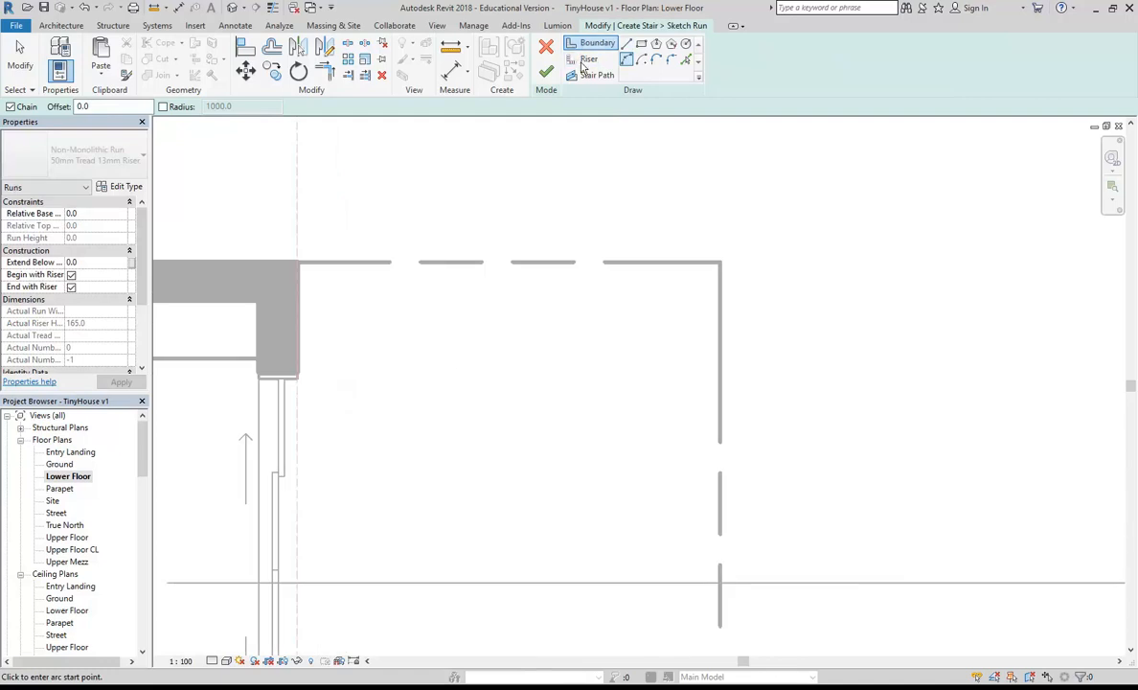
pyautogui.click(428, 487)
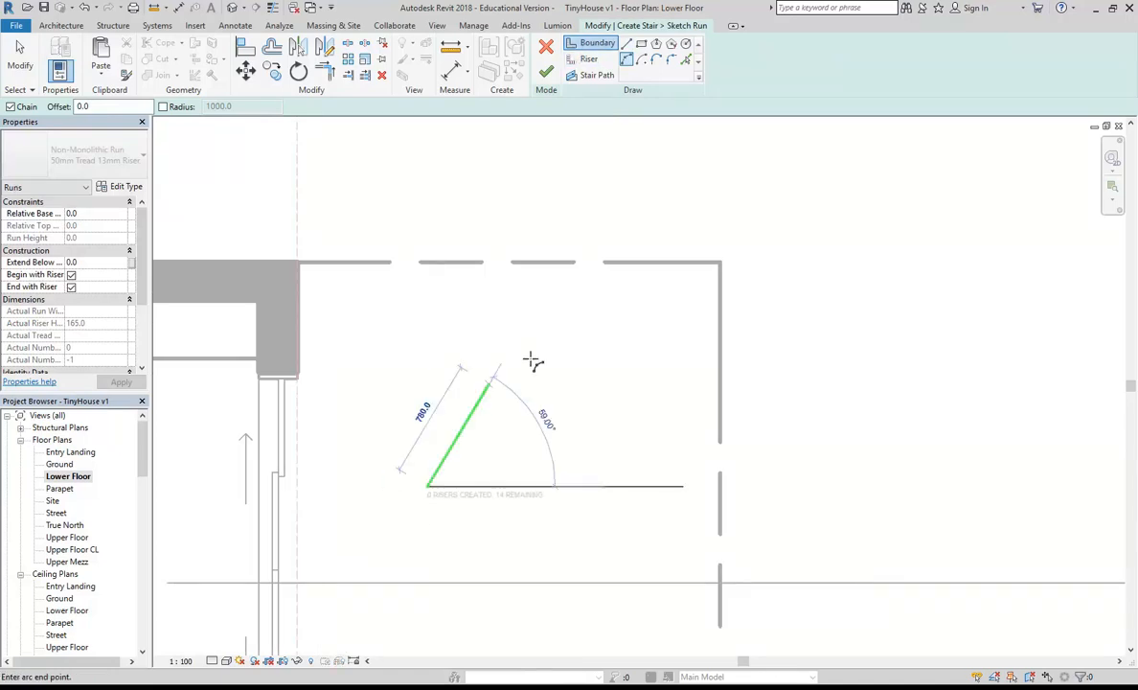
pyautogui.click(588, 349)
pyautogui.click(482, 401)
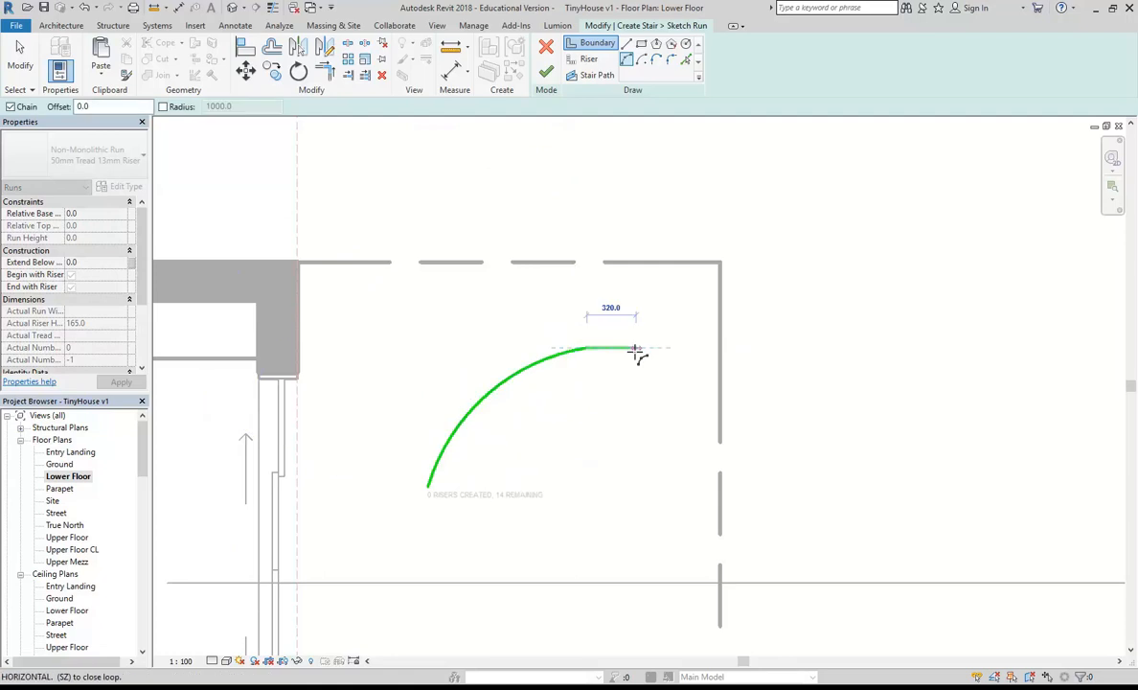
# Extend the boundary with a second, tangent arc curving the opposite way past the corner of the dashed outline, and end the chain.
pyautogui.moveTo(635, 353); pyautogui.dragTo(564, 429, button='middle')
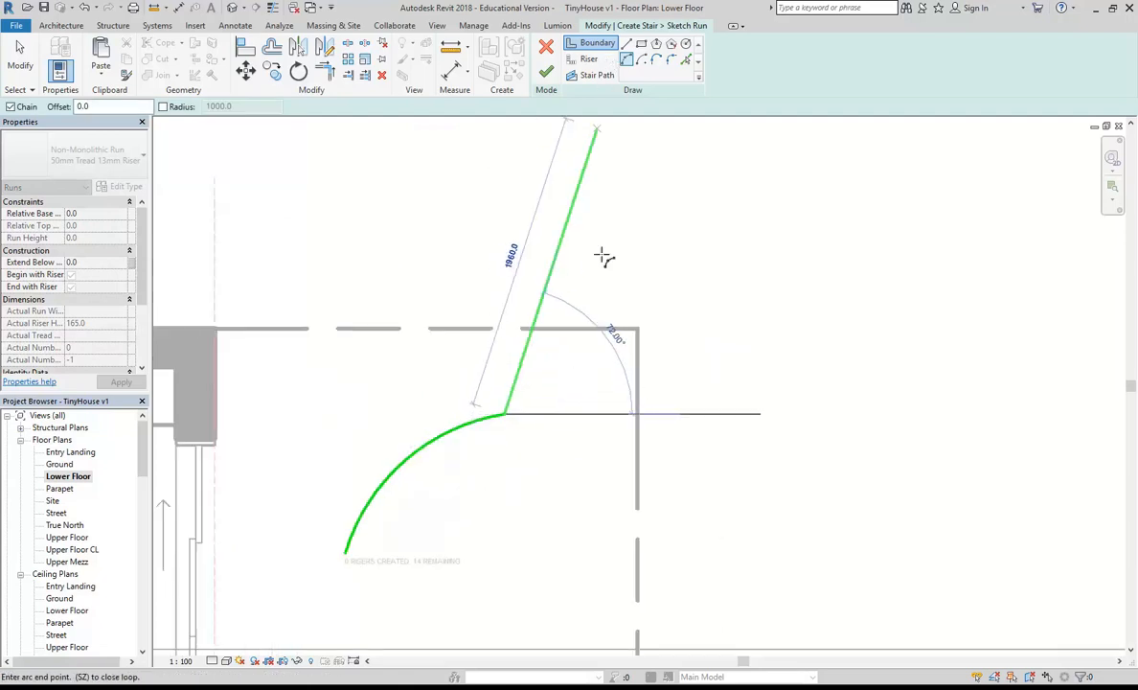
pyautogui.click(742, 351)
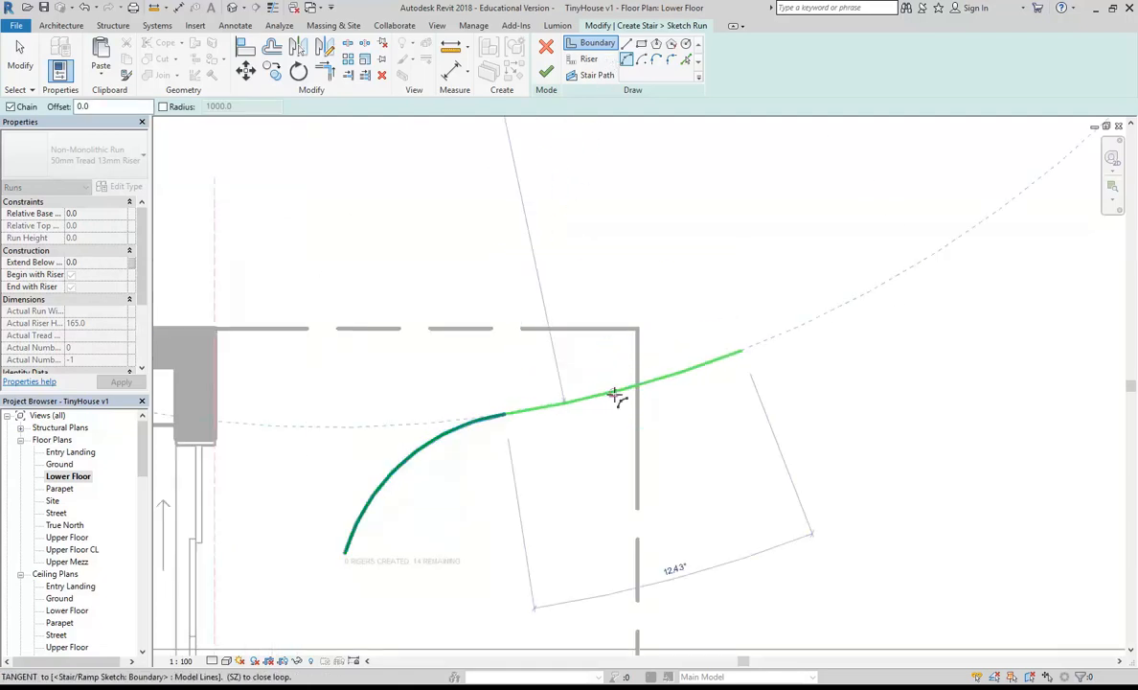
pyautogui.click(614, 395)
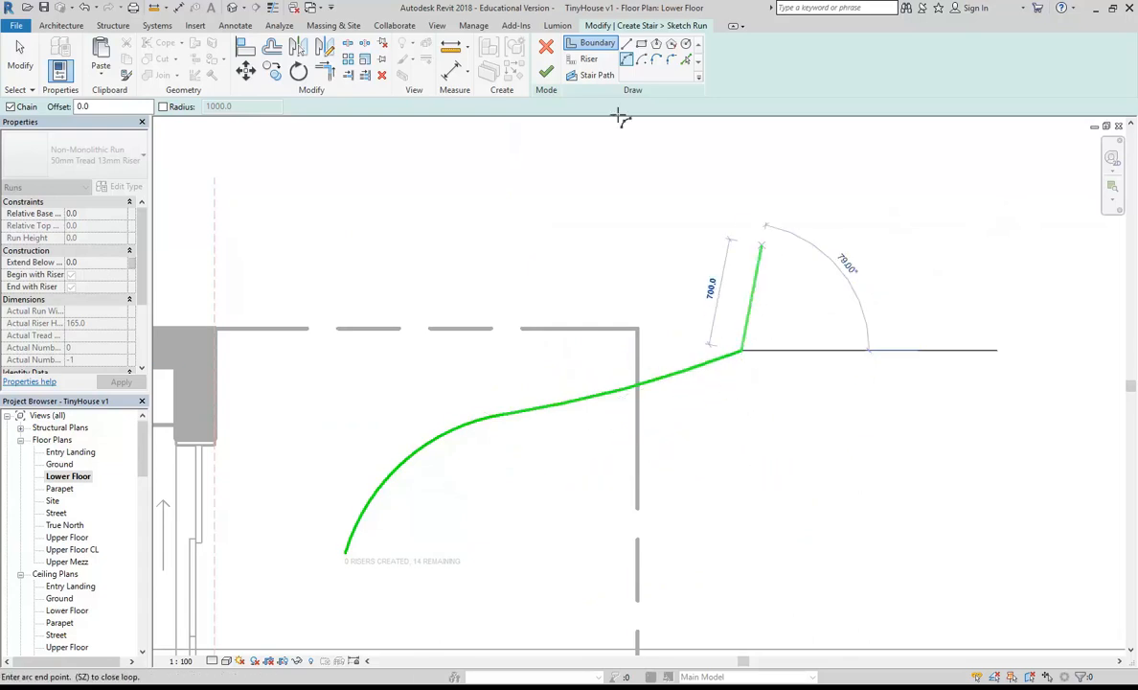
pyautogui.click(626, 44)
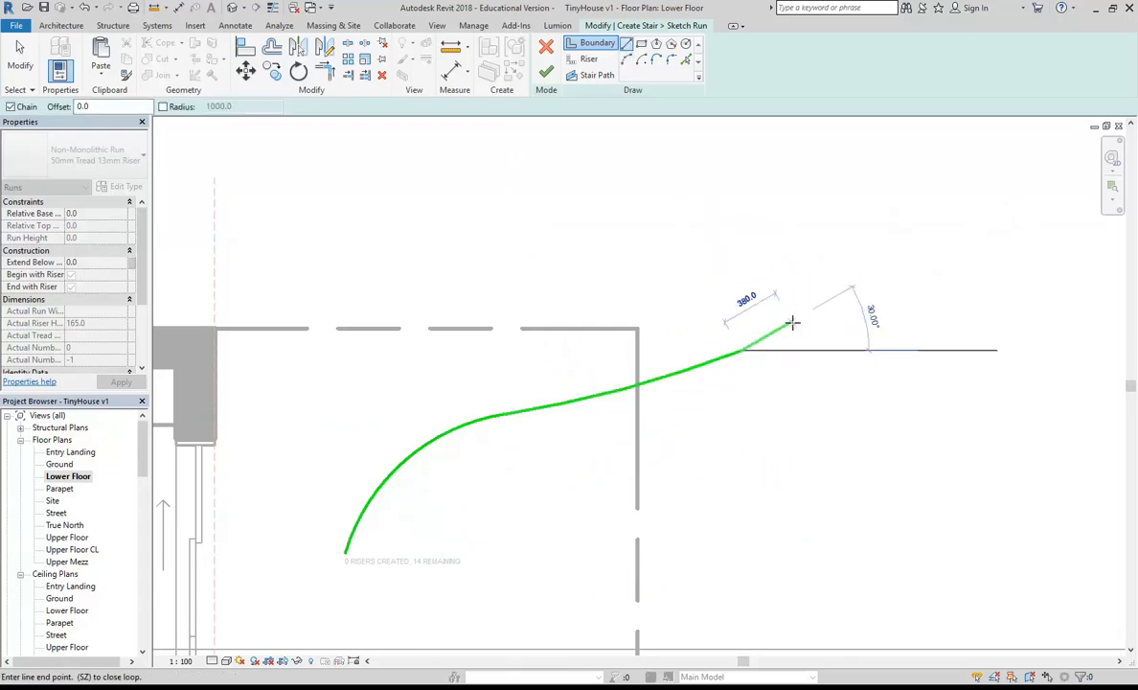
pyautogui.moveTo(636, 234); pyautogui.dragTo(623, 176, button='middle')
pyautogui.press('Escape')
pyautogui.scroll(2, 546, 324)
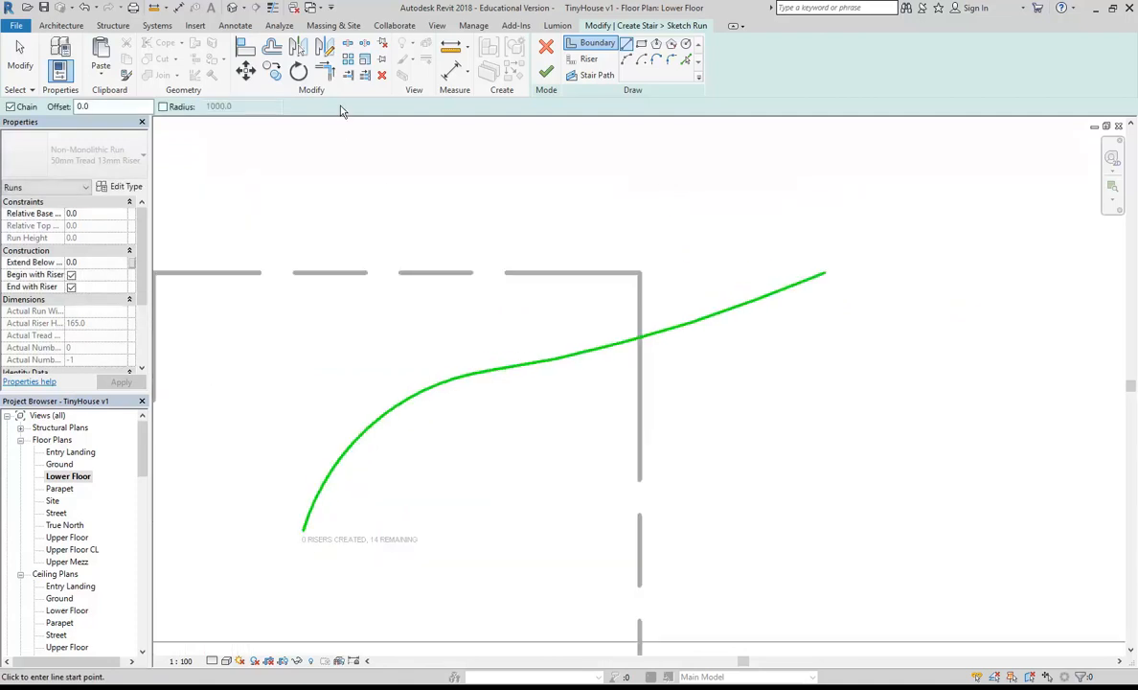
# Offset both boundary arcs numerically by 800 mm with Copy enabled, creating the opposite side of the run.
pyautogui.click(280, 48)
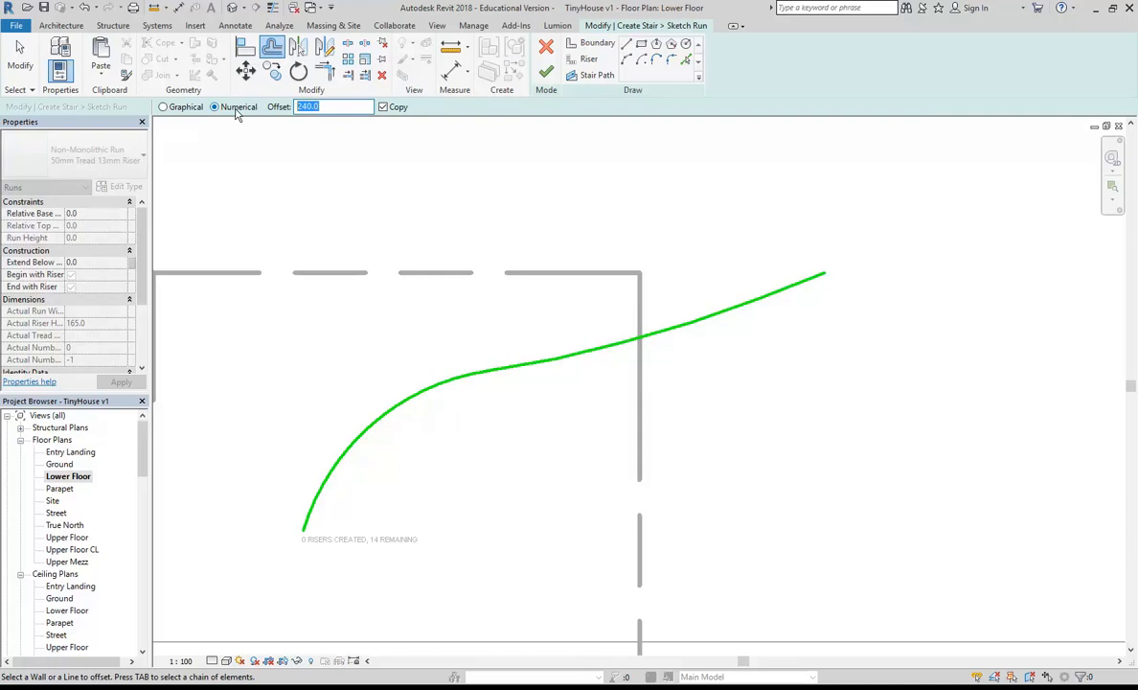
pyautogui.click(391, 410)
pyautogui.click(567, 357)
pyautogui.click(789, 302)
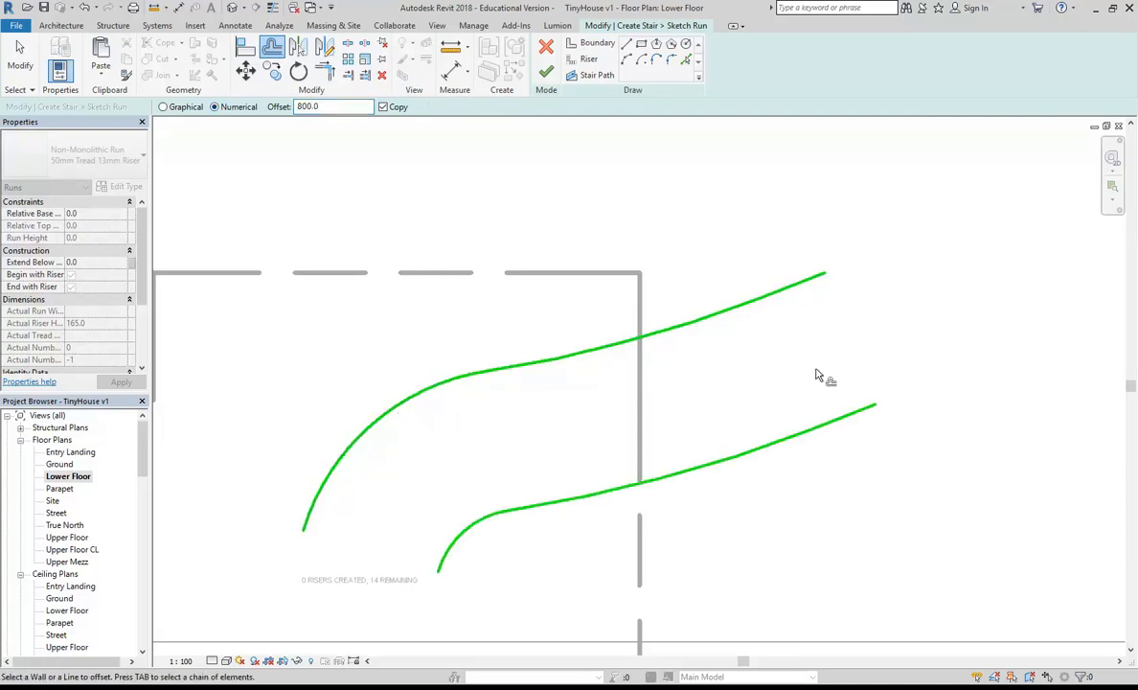
pyautogui.rightClick(508, 209)
pyautogui.click(551, 218)
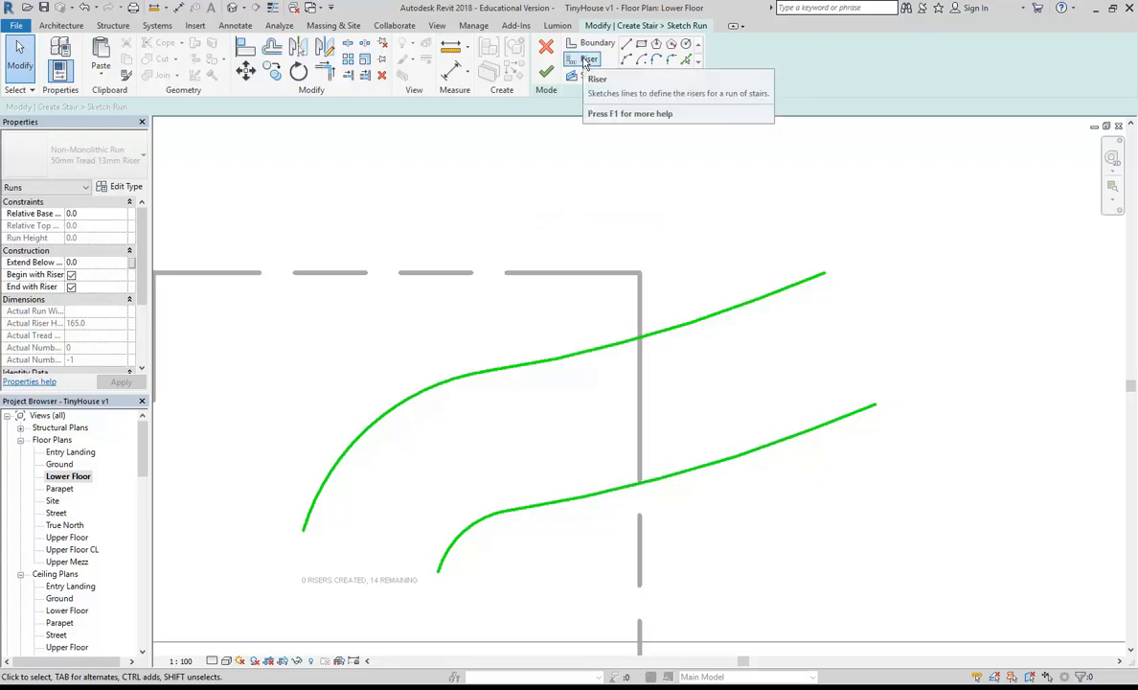
# Sketch the first four riser lines between the boundaries, starting at their open ends and fanning around the tight curve.
pyautogui.click(588, 60)
pyautogui.click(437, 570)
pyautogui.click(303, 530)
pyautogui.scroll(2, 440, 546)
pyautogui.click(446, 548)
pyautogui.click(265, 457)
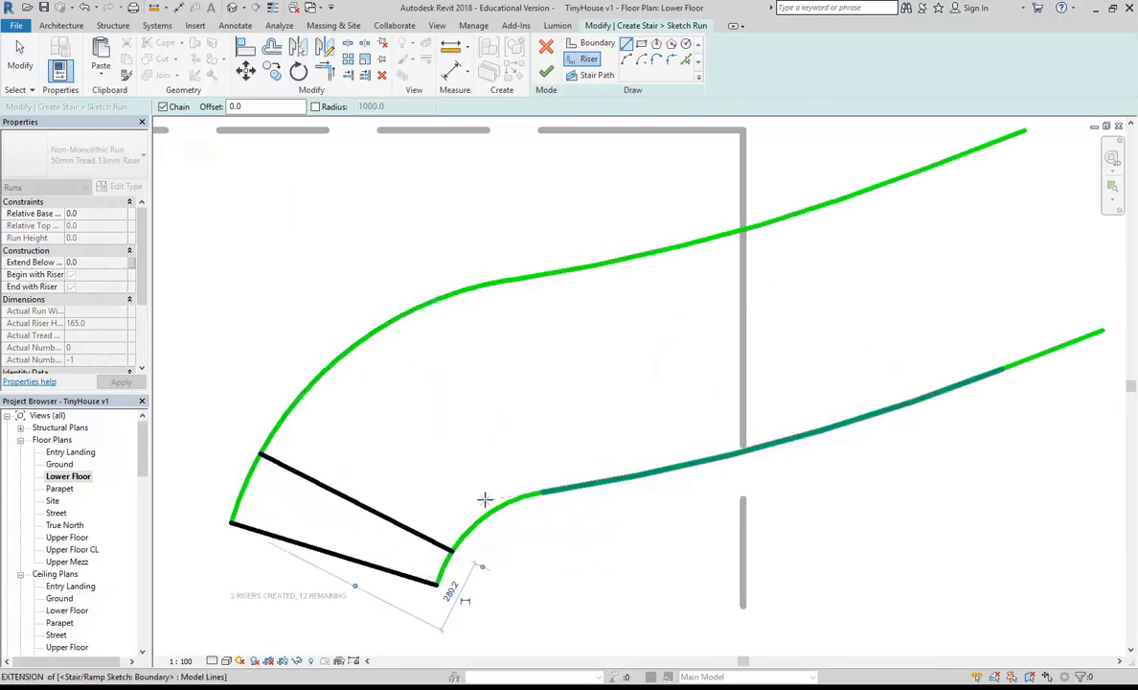
pyautogui.click(479, 518)
pyautogui.click(298, 393)
pyautogui.click(523, 497)
pyautogui.click(372, 334)
# Add risers five to seven across the run where the tight curve passes into the shallow one.
pyautogui.click(573, 487)
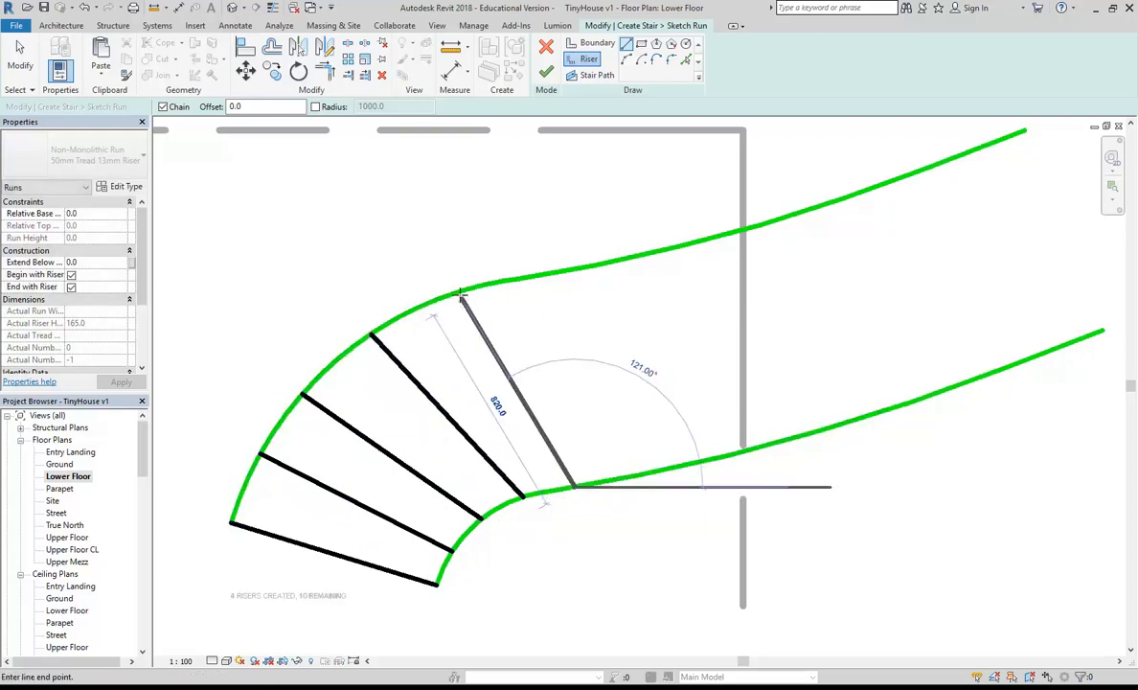
pyautogui.click(458, 290)
pyautogui.click(637, 475)
pyautogui.click(567, 266)
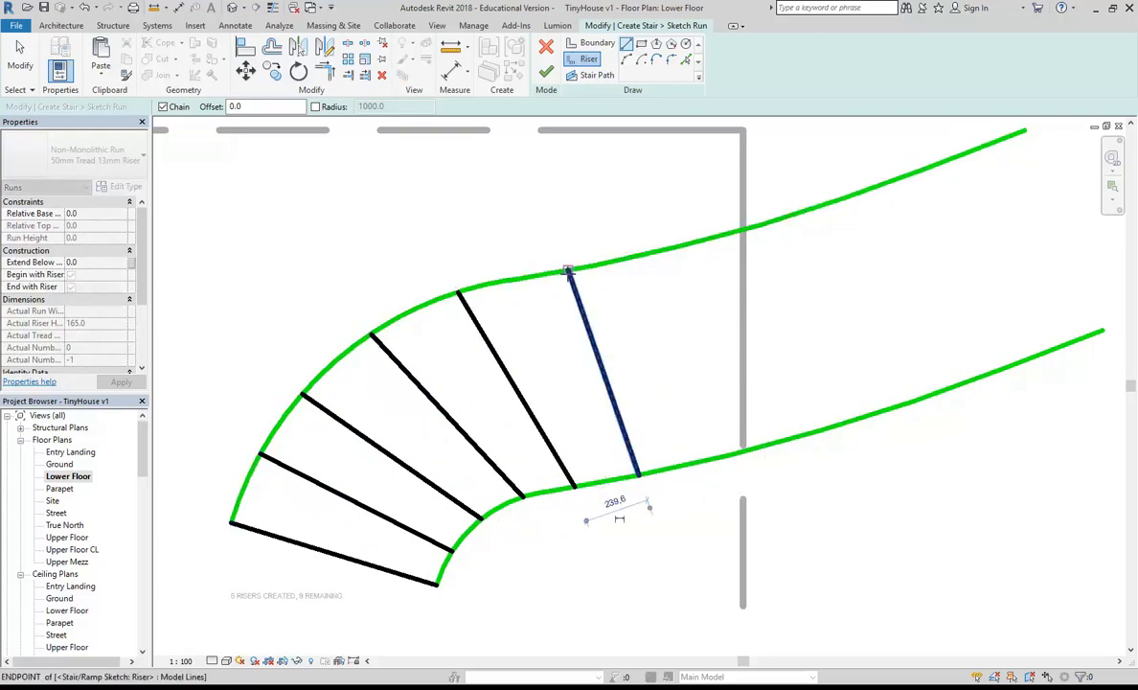
pyautogui.click(698, 464)
pyautogui.click(645, 247)
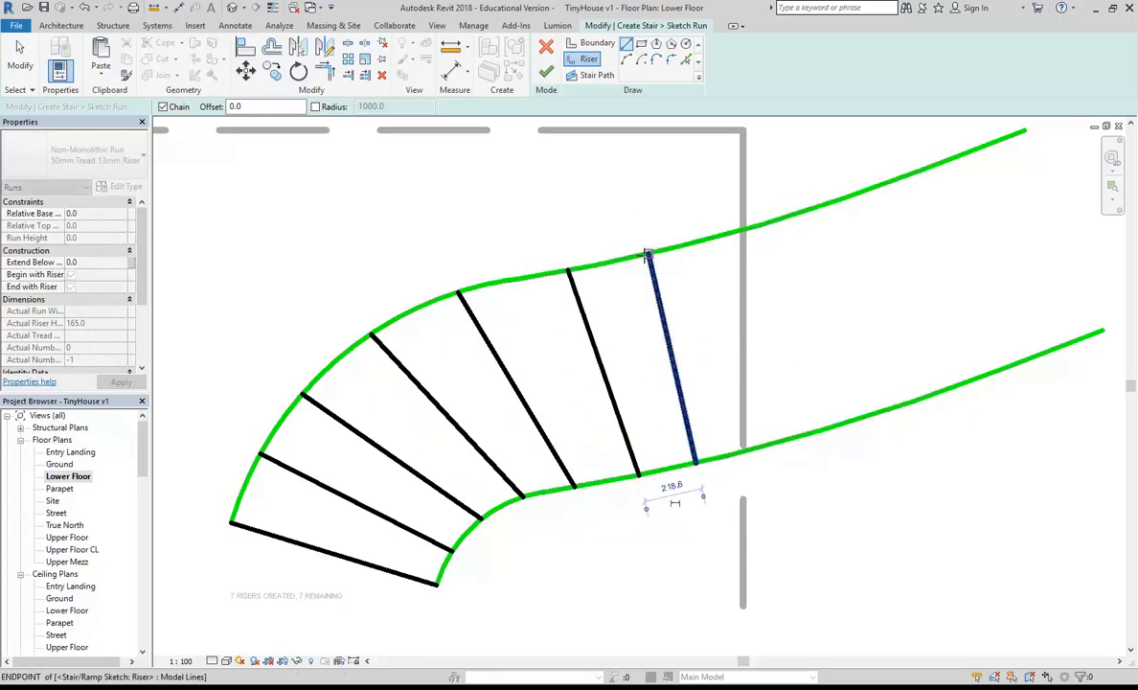
# Sketch risers eight to eleven across the shallow curved part of the run.
pyautogui.moveTo(446, 249); pyautogui.dragTo(327, 273, button='middle')
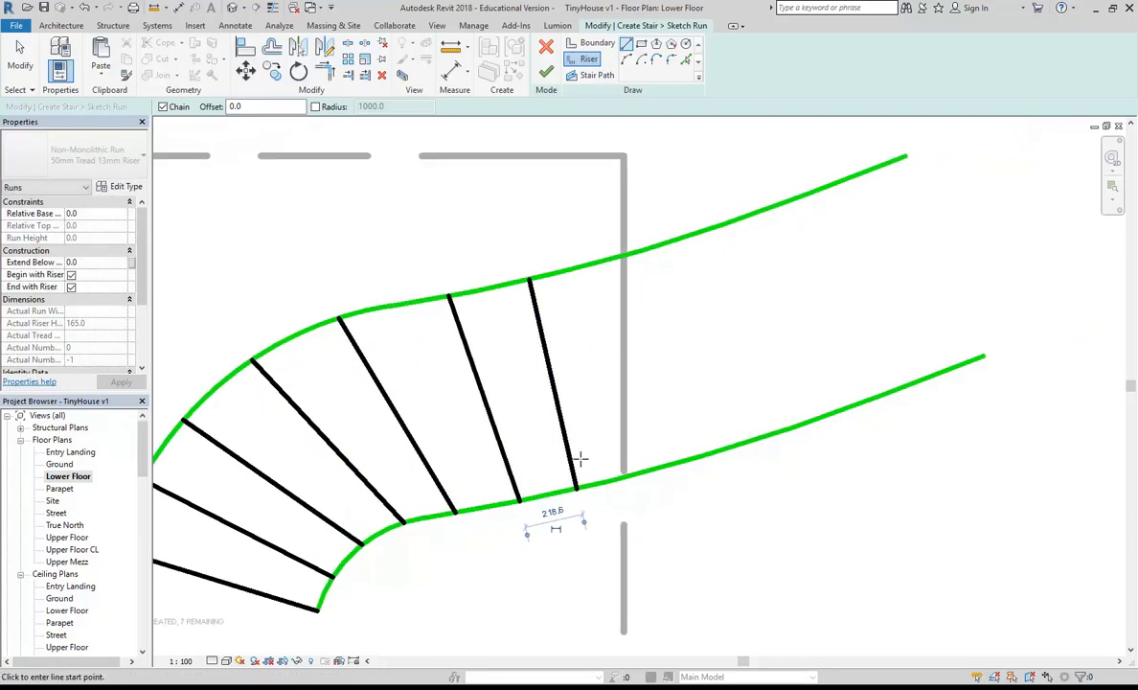
pyautogui.moveTo(584, 448); pyautogui.dragTo(674, 387, button='middle')
pyautogui.moveTo(528, 492); pyautogui.dragTo(387, 524, button='middle')
pyautogui.click(625, 460)
pyautogui.click(586, 249)
pyautogui.click(688, 442)
pyautogui.click(642, 234)
pyautogui.click(755, 422)
pyautogui.click(699, 211)
pyautogui.click(817, 400)
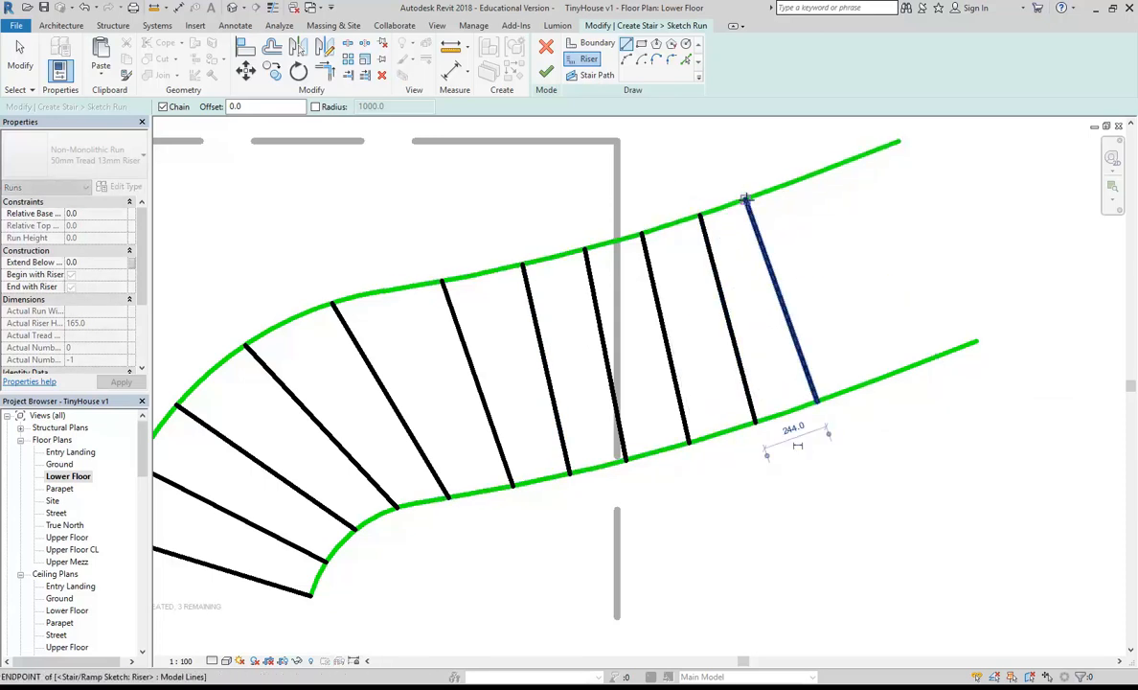
pyautogui.click(746, 199)
# Sketch the last three risers, closing the run with one between the far ends of the boundaries, and end the command.
pyautogui.moveTo(836, 298); pyautogui.dragTo(703, 363, button='middle')
pyautogui.click(743, 446)
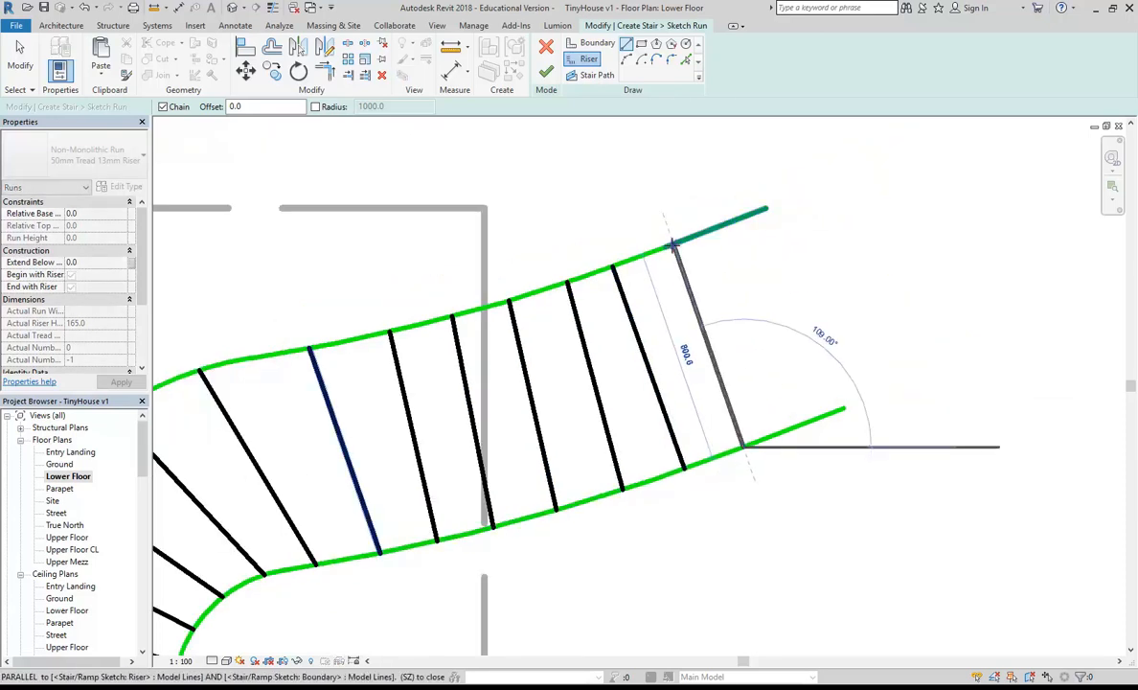
pyautogui.click(671, 244)
pyautogui.click(802, 425)
pyautogui.click(725, 226)
pyautogui.scroll(-2, 714, 247)
pyautogui.moveTo(698, 291); pyautogui.dragTo(738, 251, button='middle')
pyautogui.scroll(2, 742, 244)
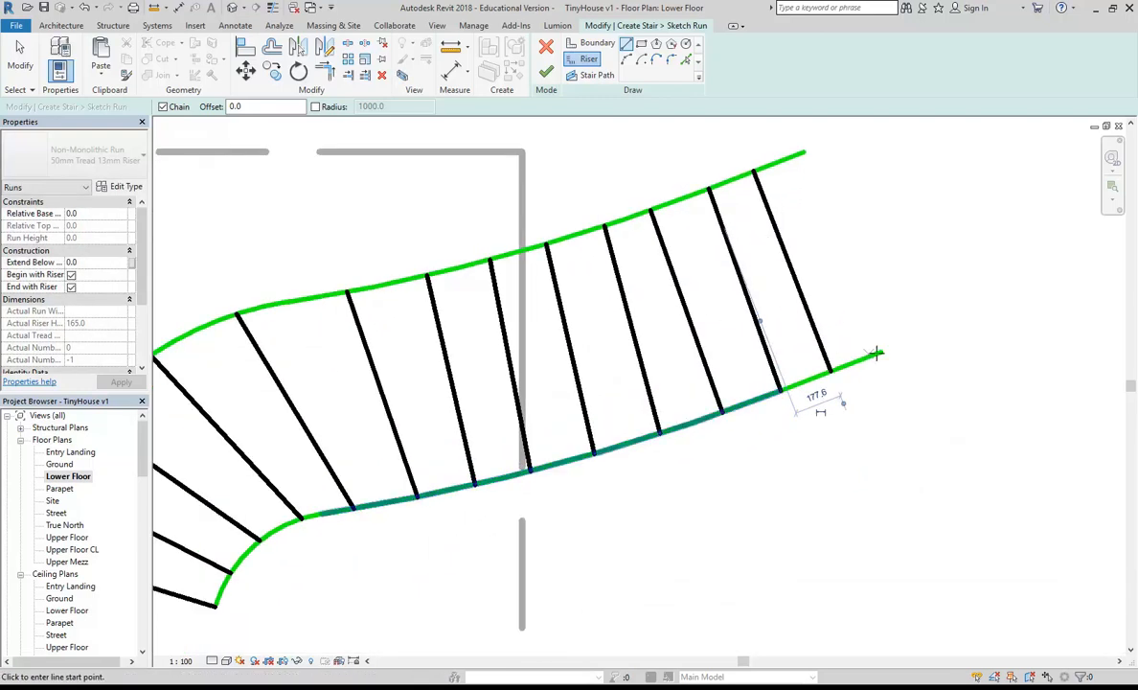
pyautogui.click(879, 354)
pyautogui.click(798, 144)
pyautogui.scroll(-3, 655, 256)
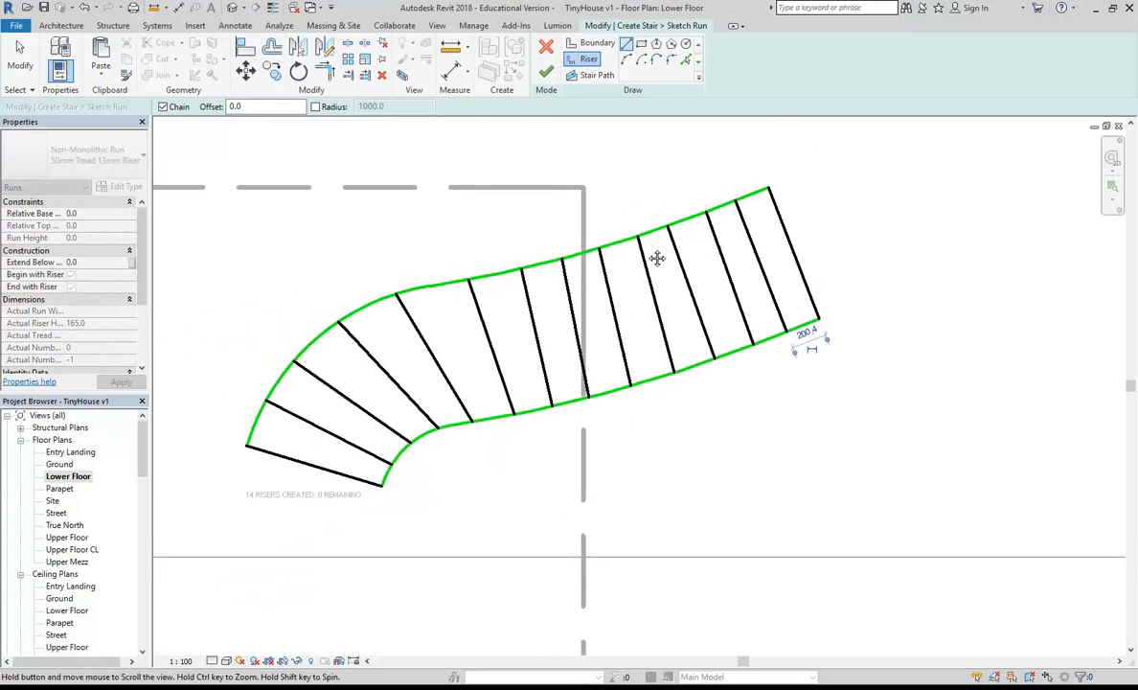
pyautogui.rightClick(437, 247)
pyautogui.click(464, 249)
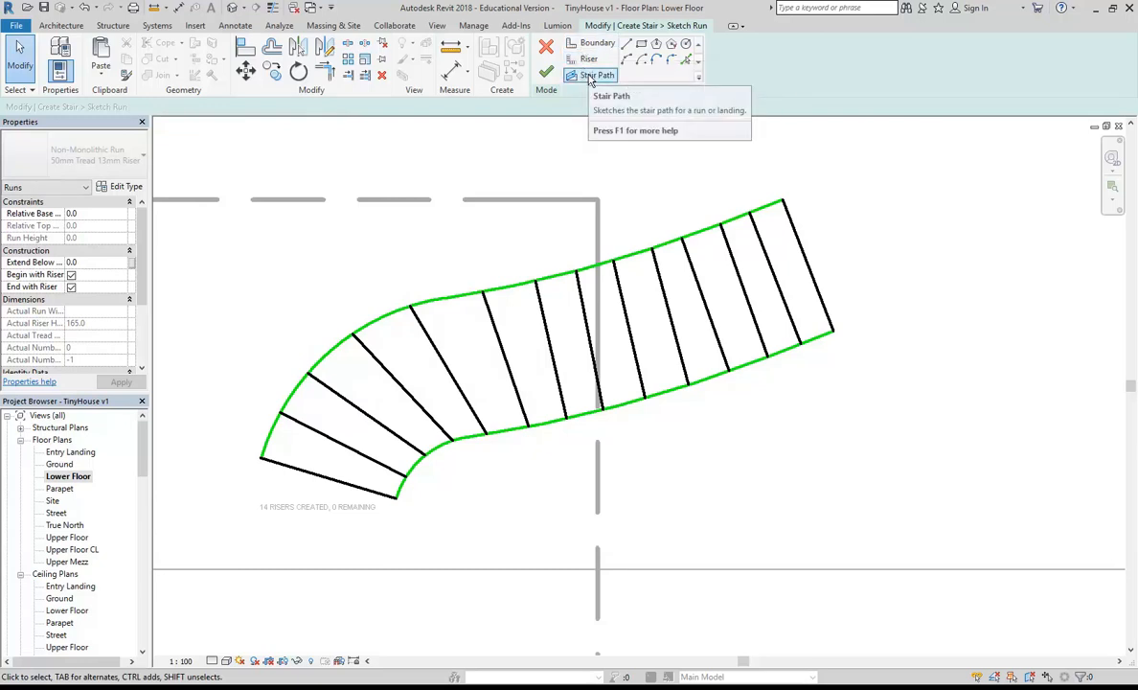
# Start the stair path with arcs midway between the boundaries, running from the middle of the first riser around the tight curve.
pyautogui.click(591, 77)
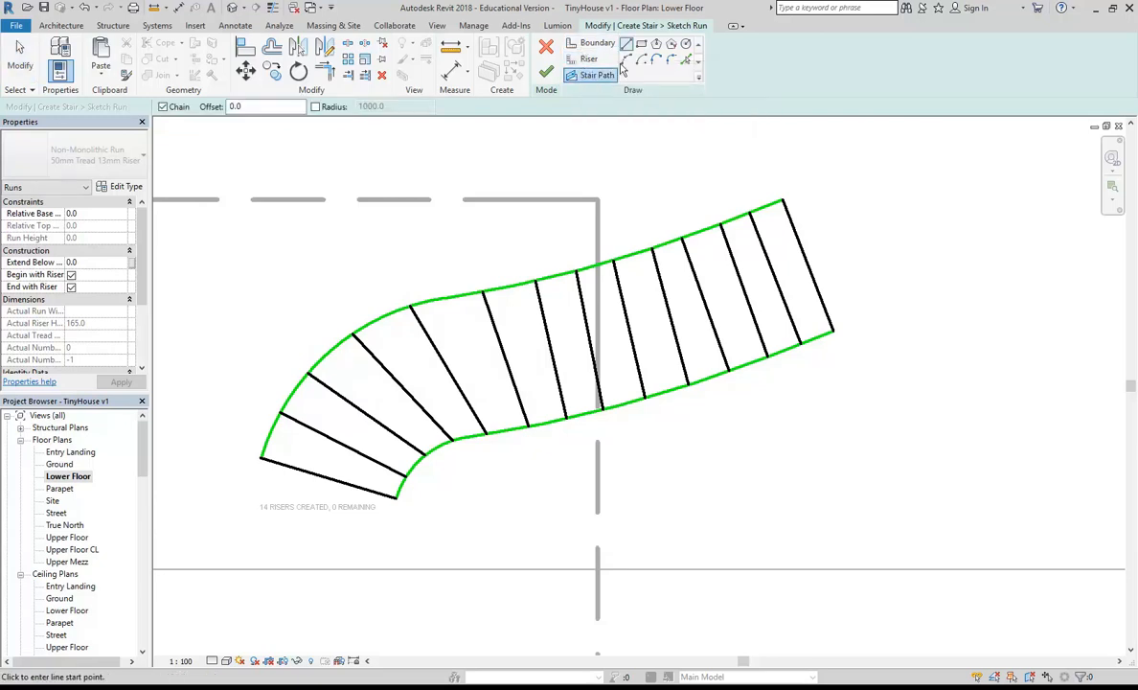
pyautogui.click(327, 477)
pyautogui.click(402, 388)
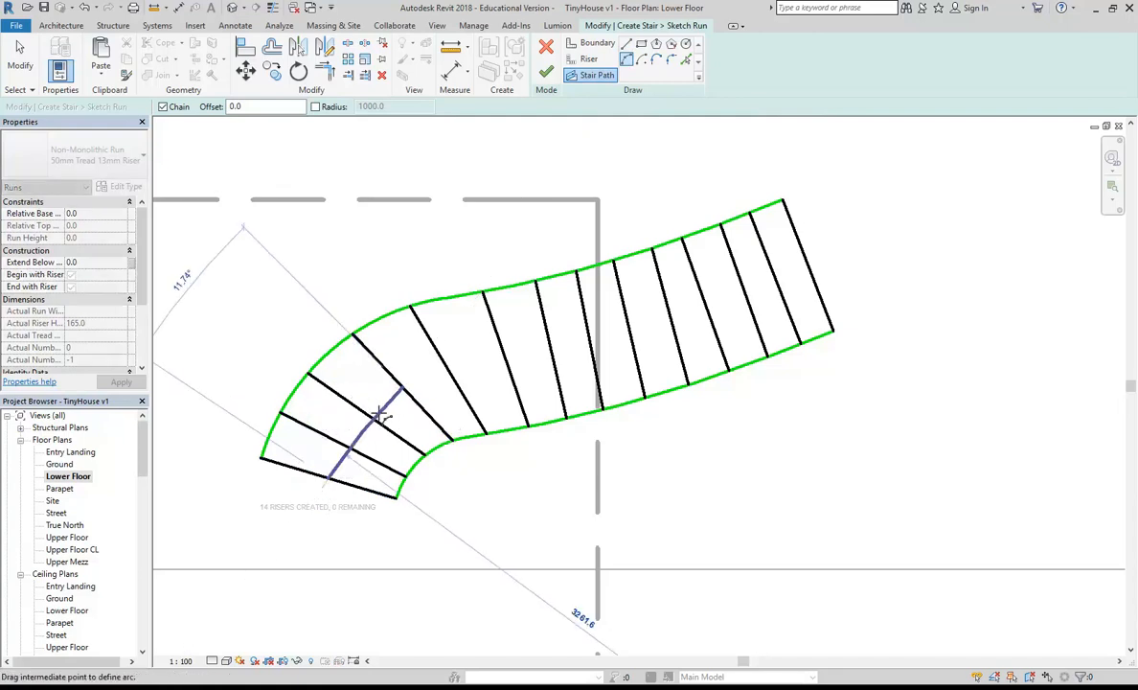
pyautogui.click(380, 408)
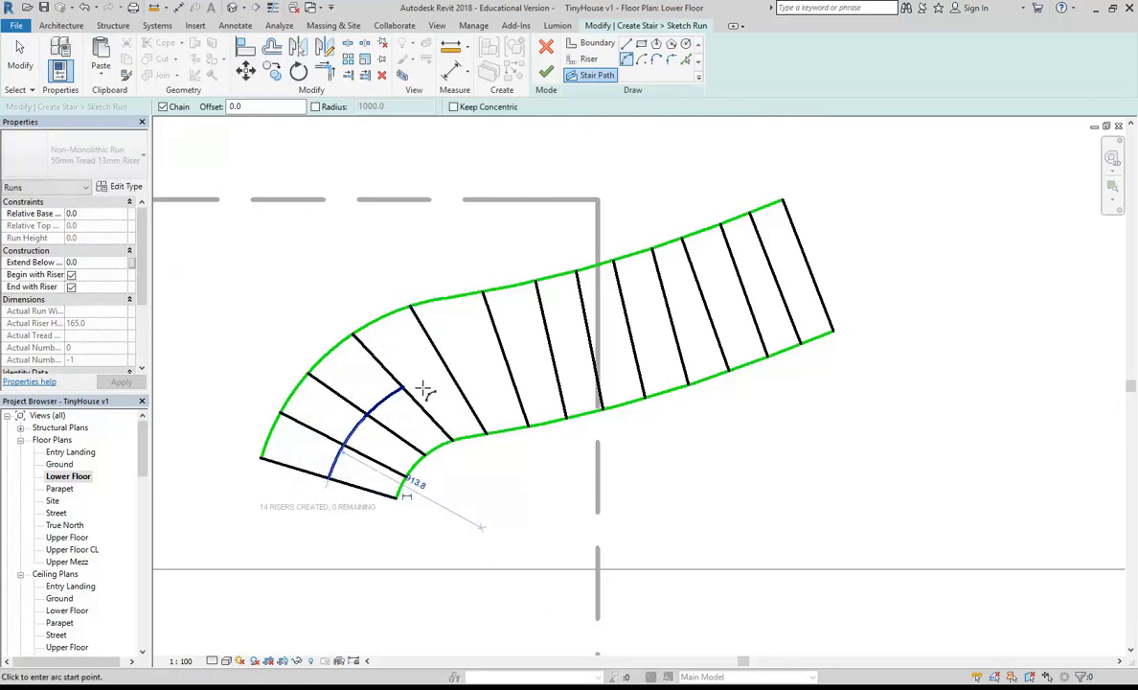
pyautogui.click(474, 360)
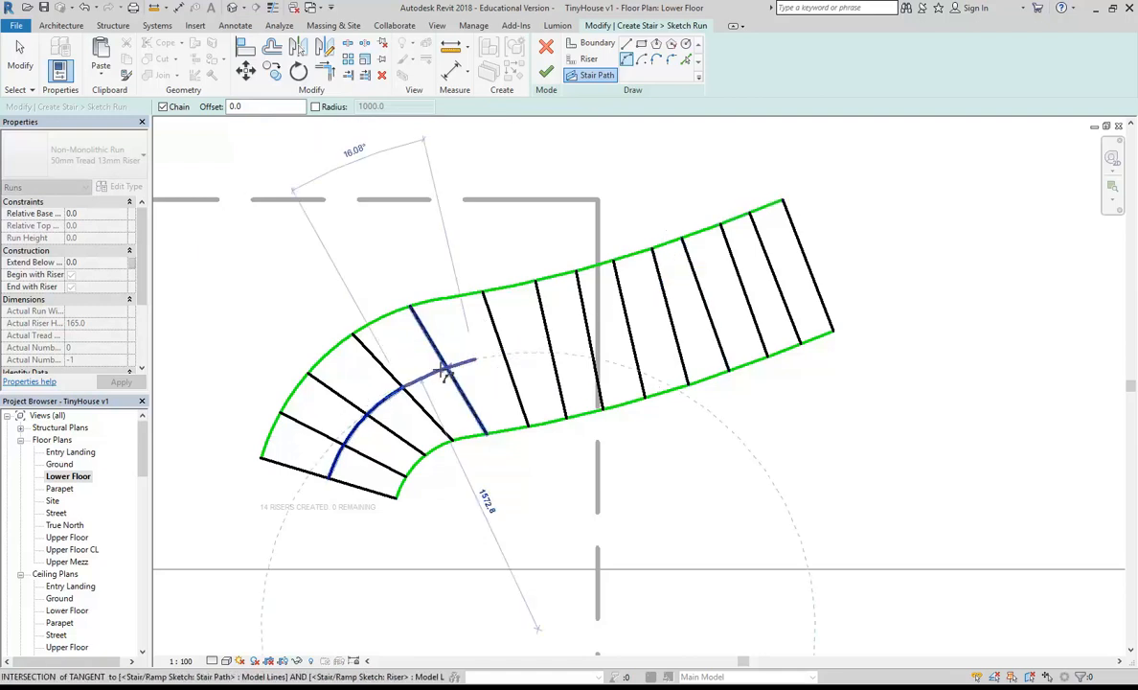
# Continue the stair path with a straight line along the shallow part of the run to the middle of the last riser.
pyautogui.click(627, 46)
pyautogui.click(742, 288)
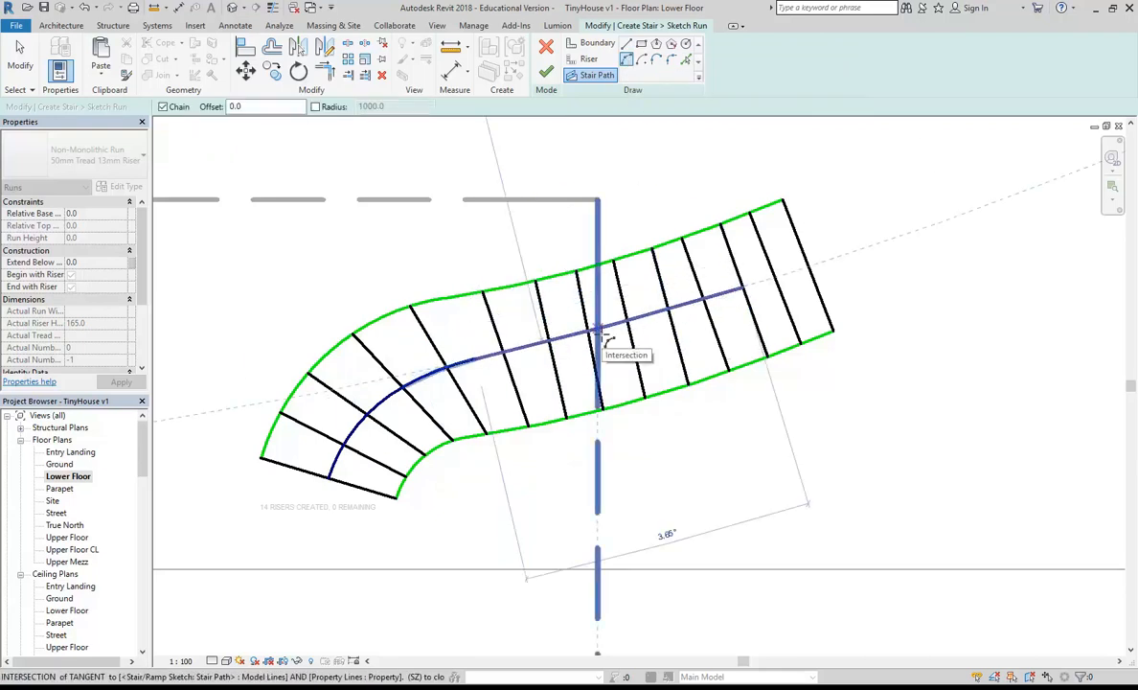
pyautogui.press('Escape')
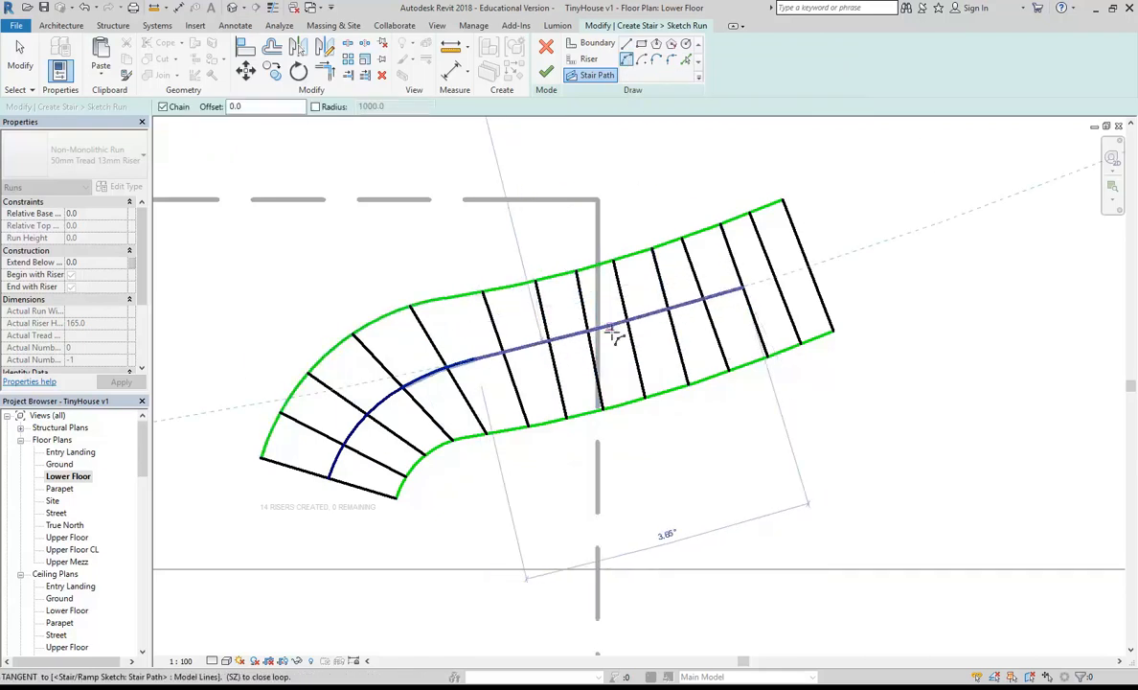
pyautogui.click(743, 287)
pyautogui.click(812, 269)
pyautogui.scroll(-1, 838, 226)
pyautogui.moveTo(841, 231); pyautogui.dragTo(826, 247, button='middle')
pyautogui.rightClick(842, 235)
pyautogui.click(848, 242)
pyautogui.rightClick(851, 242)
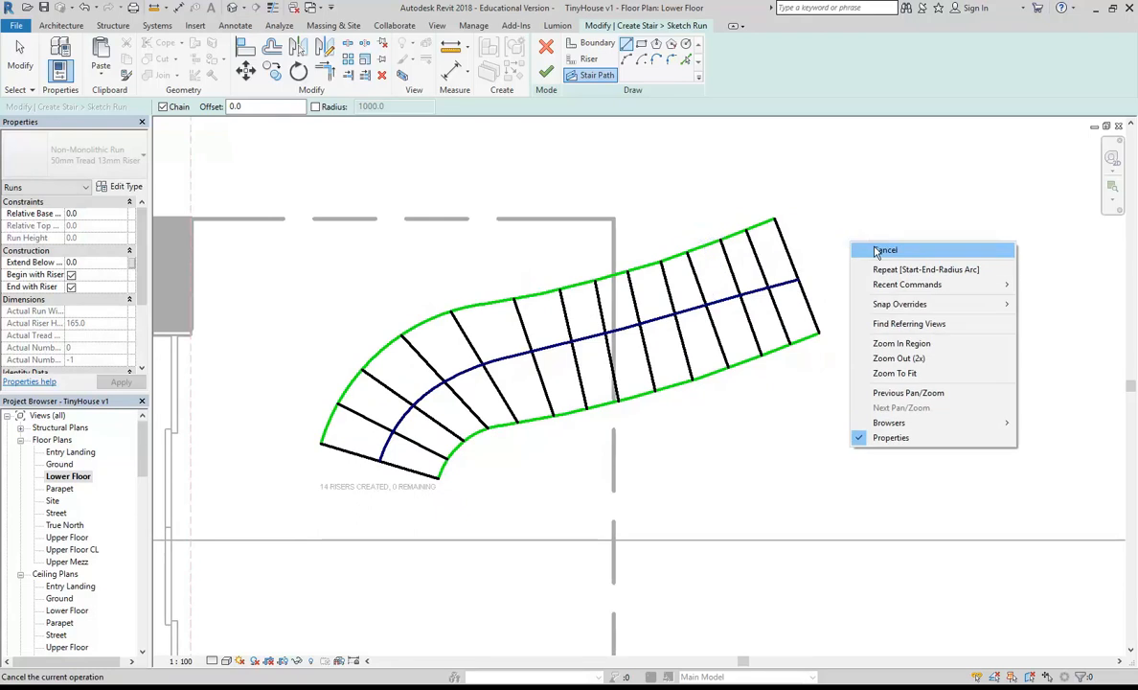
pyautogui.click(878, 251)
pyautogui.scroll(-1, 866, 350)
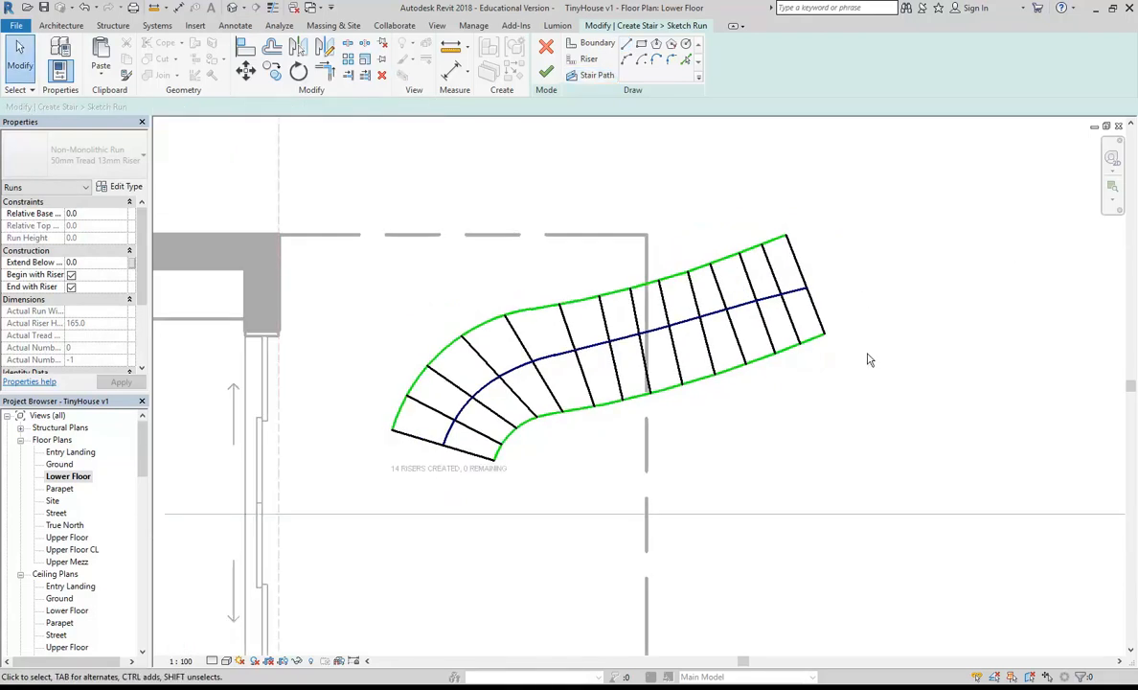
# Finish the run sketch and the stair, dismiss the railing warning, and open the {3D} view.
pyautogui.click(546, 75)
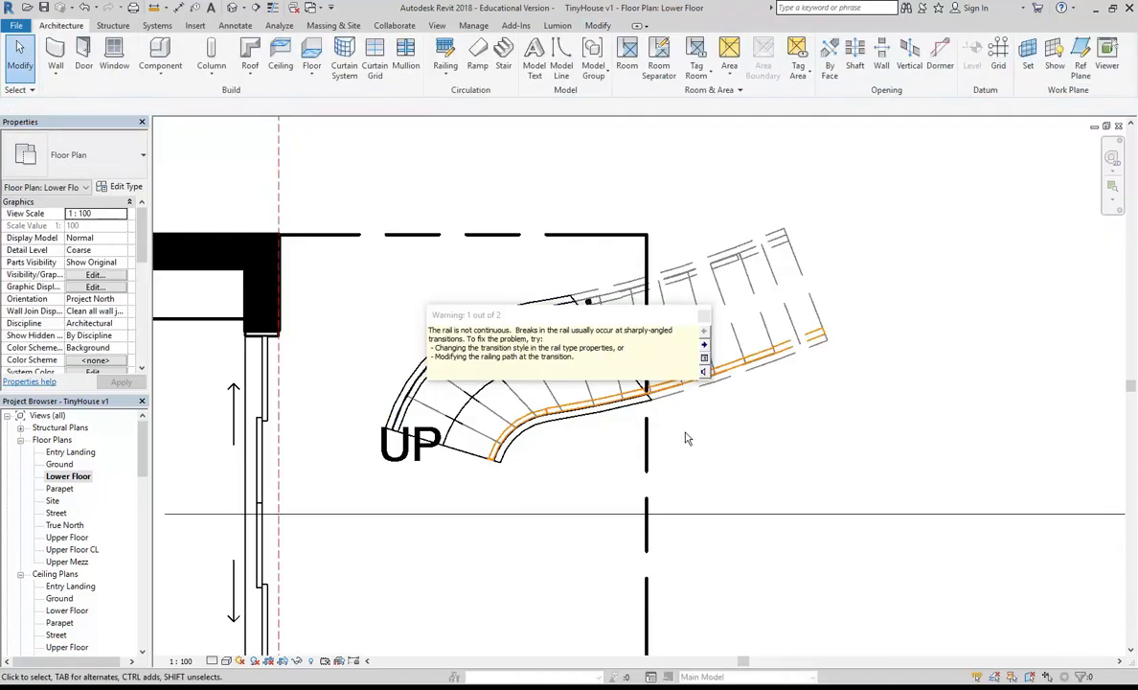
pyautogui.click(728, 432)
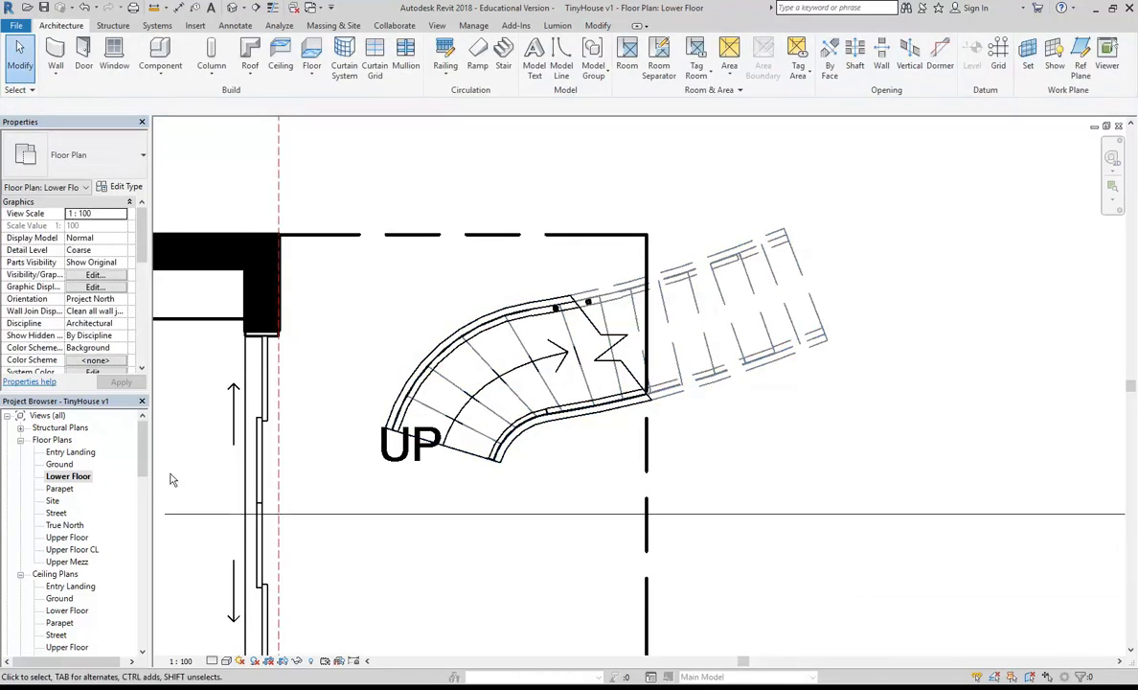
pyautogui.moveTo(142, 422); pyautogui.dragTo(142, 511)
pyautogui.click(48, 514)
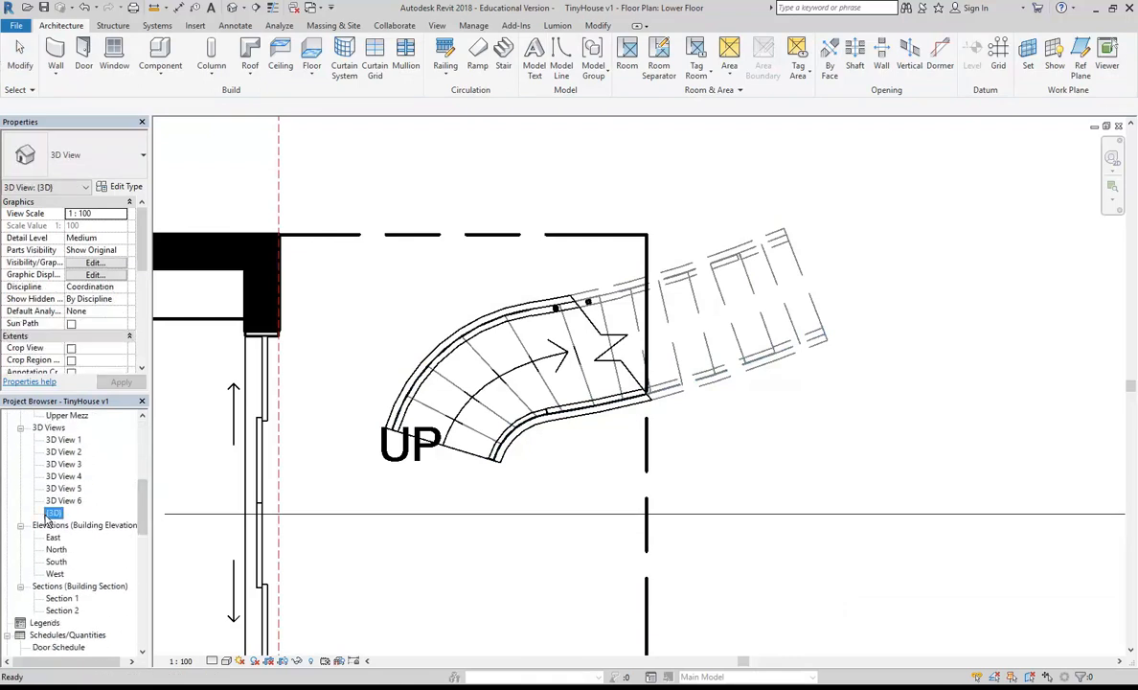
pyautogui.doubleClick(48, 517)
# Examine the curved outdoor stair in 3D from several sides, checking its treads, side supports, railings and position beside the house.
pyautogui.moveTo(698, 465); pyautogui.dragTo(666, 381, button='middle')
pyautogui.scroll(-3, 666, 382)
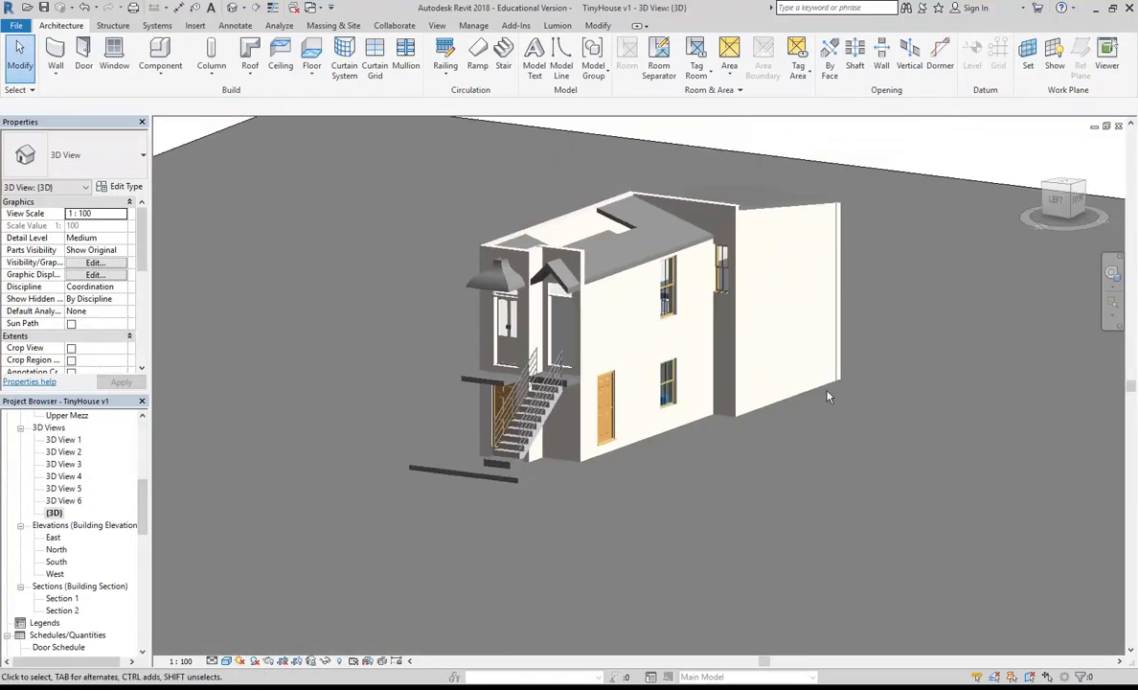
pyautogui.keyDown('shift'); pyautogui.moveTo(826, 391); pyautogui.dragTo(523, 444, button='middle'); pyautogui.keyUp('shift')
pyautogui.moveTo(734, 459); pyautogui.dragTo(396, 331, button='middle')
pyautogui.keyDown('shift'); pyautogui.moveTo(718, 431); pyautogui.dragTo(709, 479, button='middle'); pyautogui.keyUp('shift')
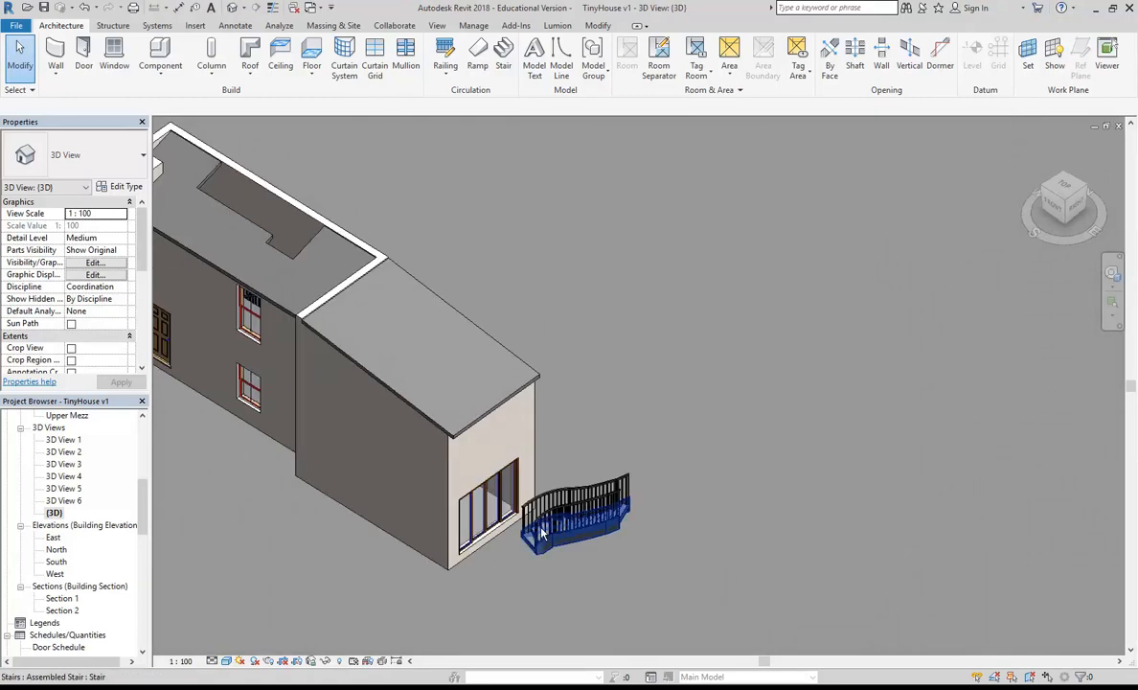
pyautogui.scroll(4, 594, 527)
pyautogui.scroll(3, 565, 566)
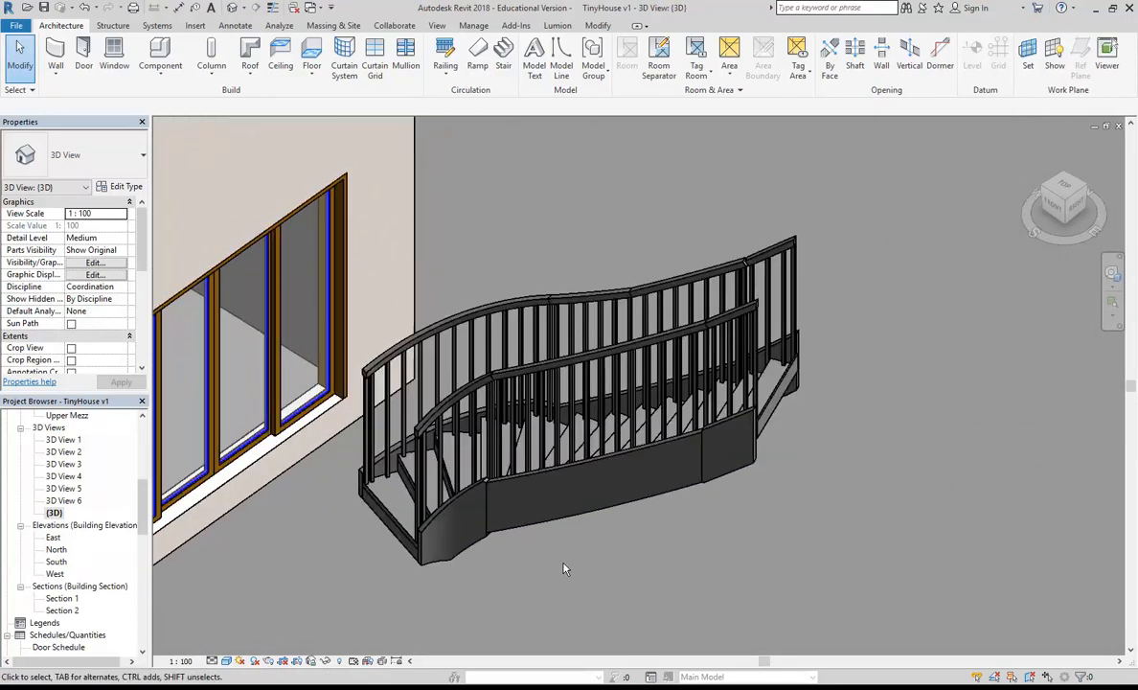
pyautogui.scroll(5, 460, 537)
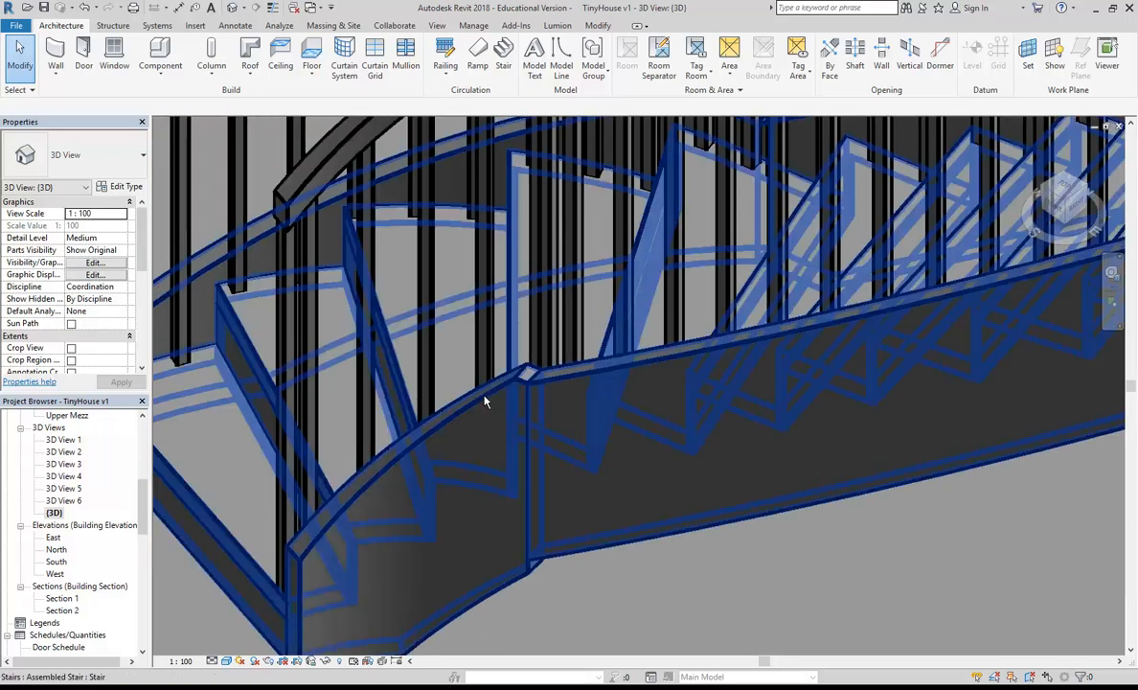
pyautogui.scroll(-4, 485, 402)
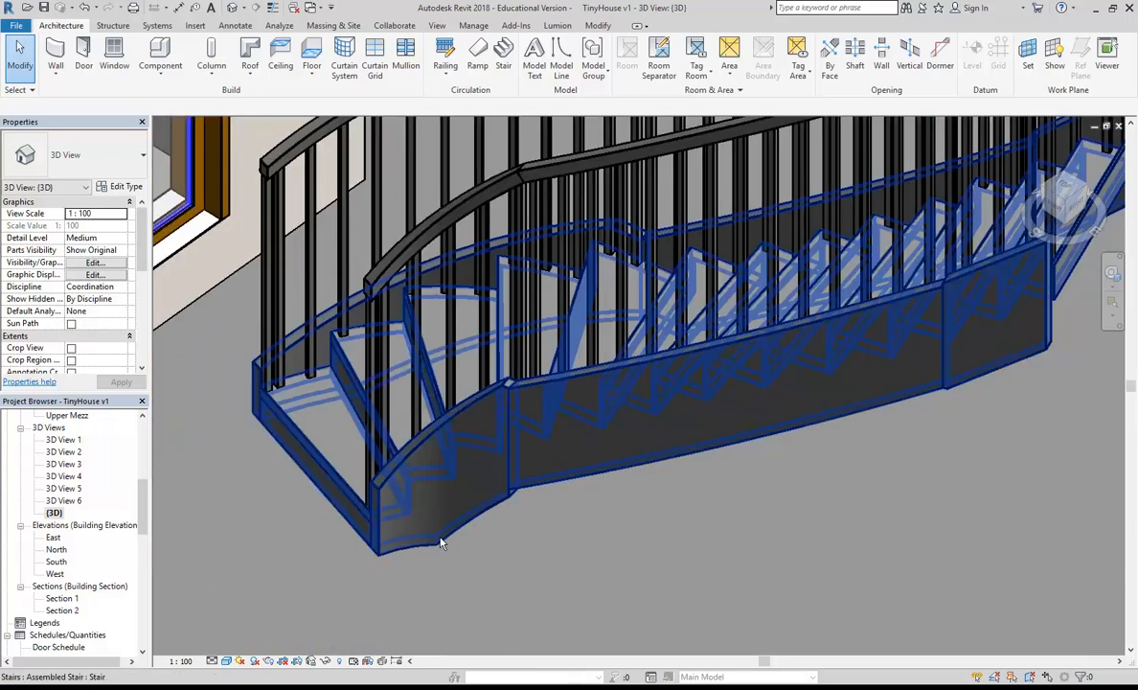
pyautogui.scroll(-5, 536, 384)
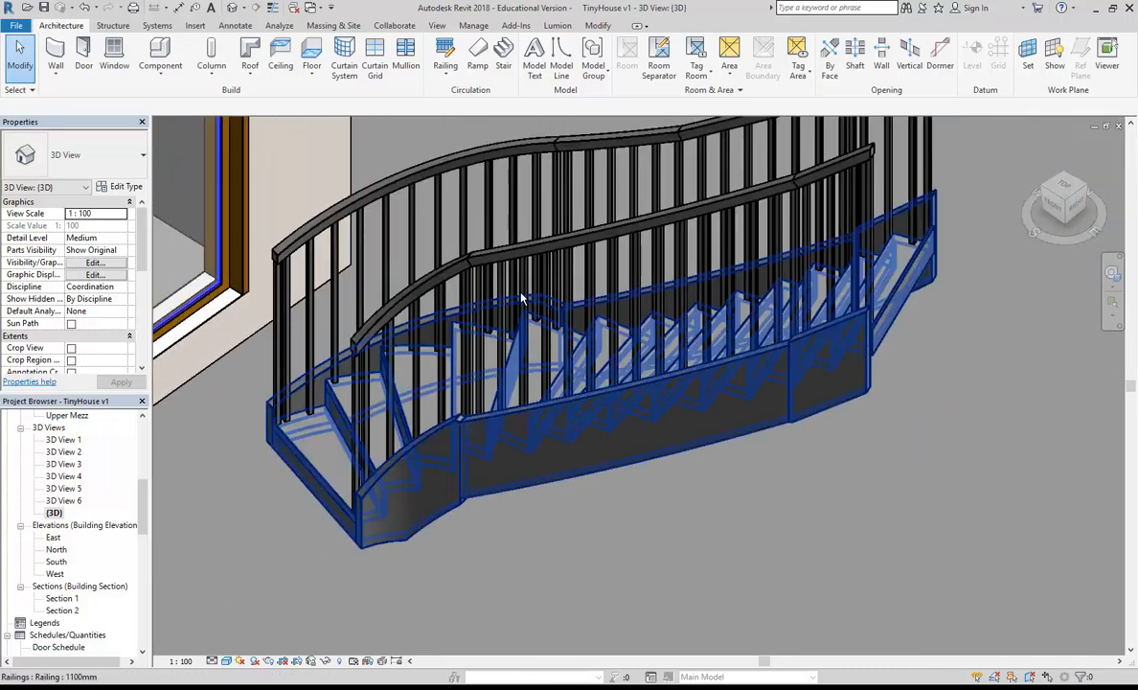
pyautogui.keyDown('shift'); pyautogui.moveTo(501, 422); pyautogui.dragTo(290, 460, button='middle'); pyautogui.keyUp('shift')
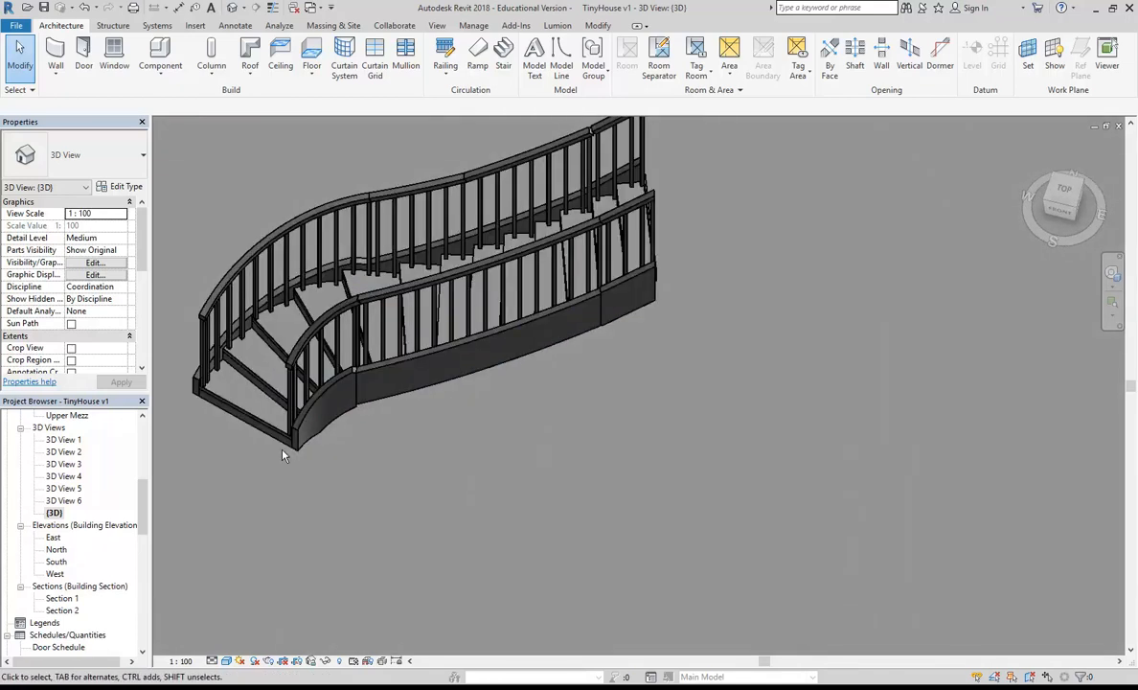
pyautogui.scroll(-1, 211, 462)
pyautogui.moveTo(350, 484); pyautogui.dragTo(629, 444, button='middle')
pyautogui.scroll(-1, 546, 475)
pyautogui.keyDown('shift'); pyautogui.moveTo(558, 471); pyautogui.dragTo(554, 439, button='middle'); pyautogui.keyUp('shift')
pyautogui.moveTo(451, 396); pyautogui.dragTo(431, 425, button='middle')
# Select the free-form outdoor stair and delete it in the Lower Floor plan.
pyautogui.click(661, 510)
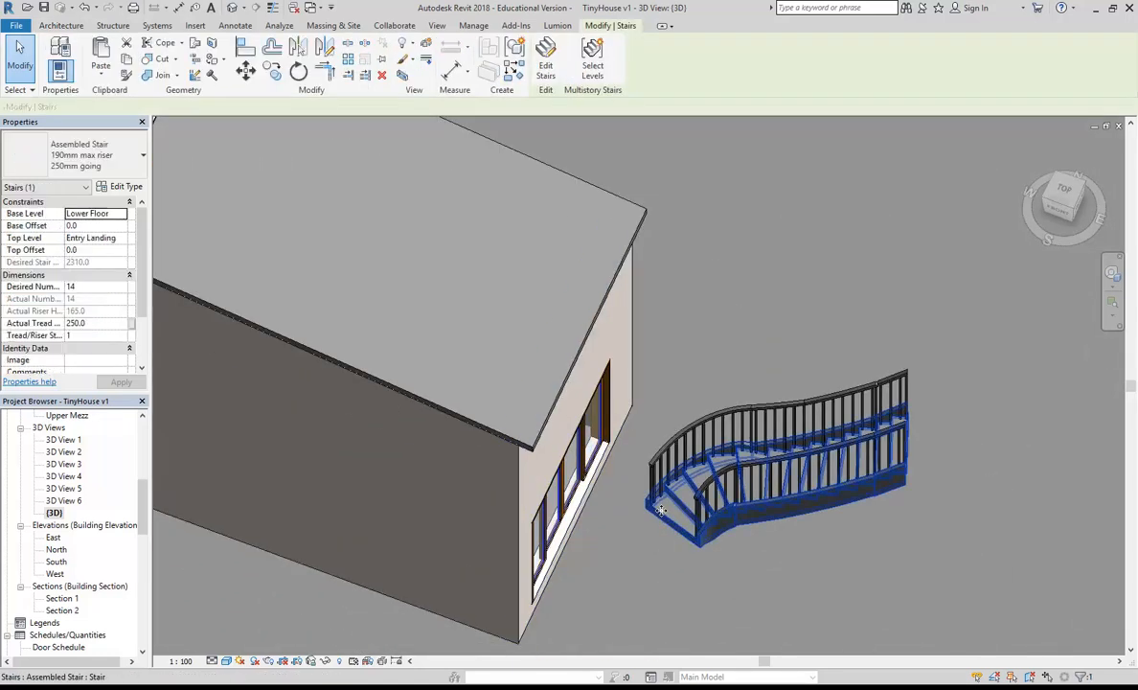
pyautogui.scroll(6, 115, 460)
pyautogui.press('Escape')
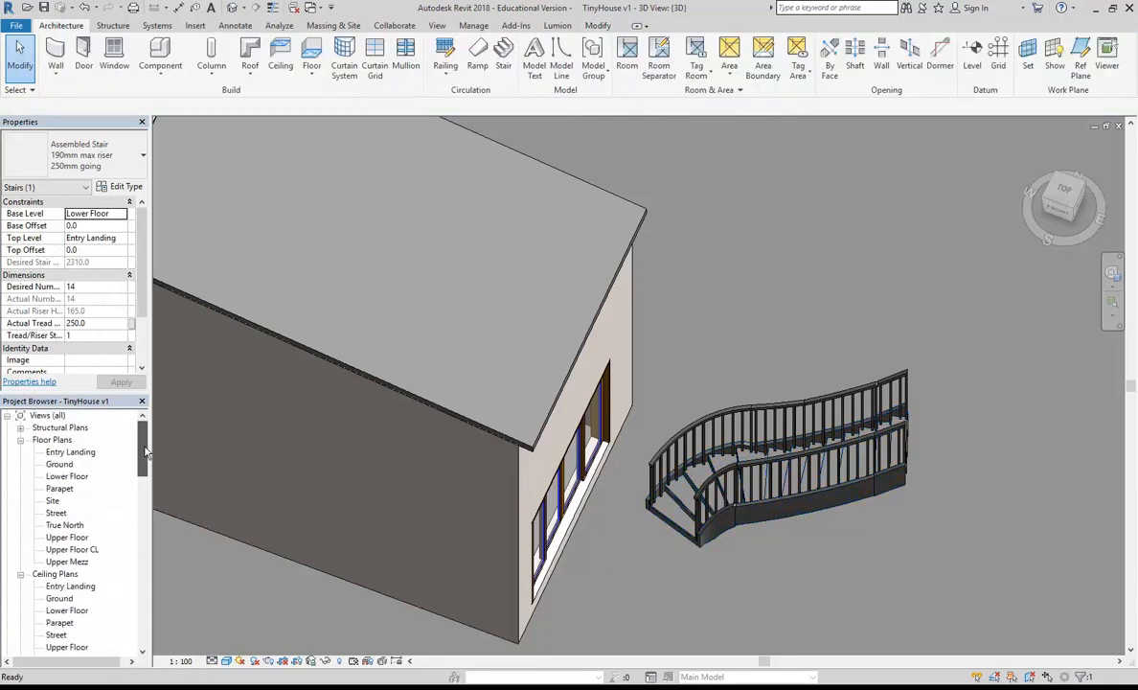
pyautogui.doubleClick(68, 477)
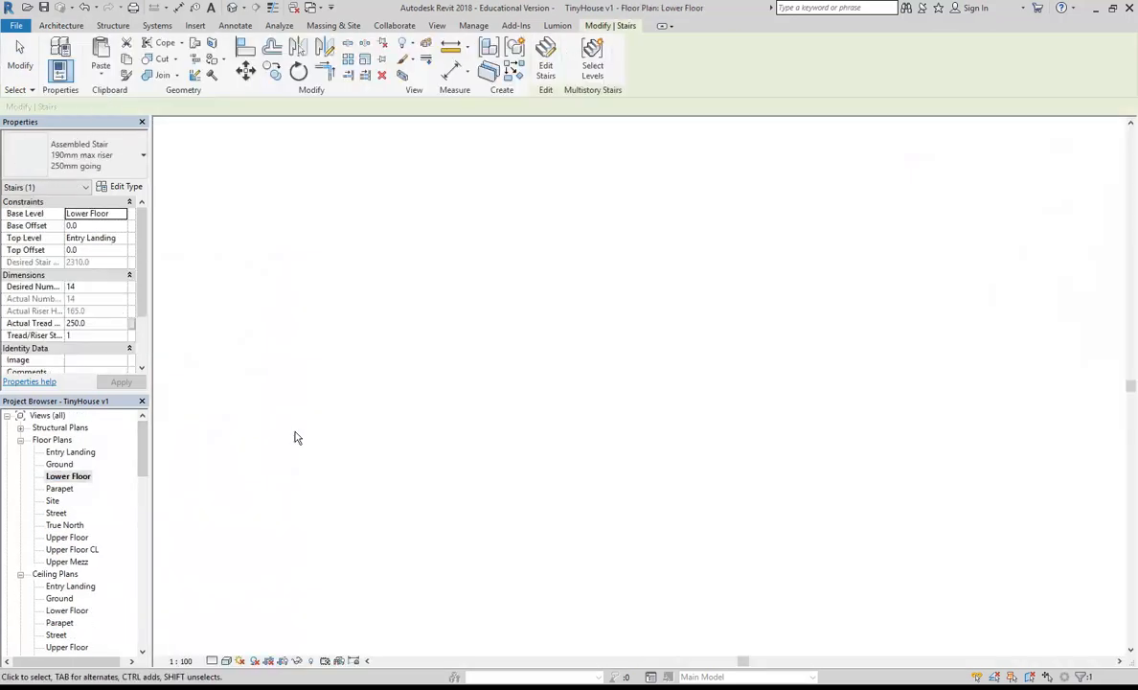
pyautogui.scroll(-5, 363, 414)
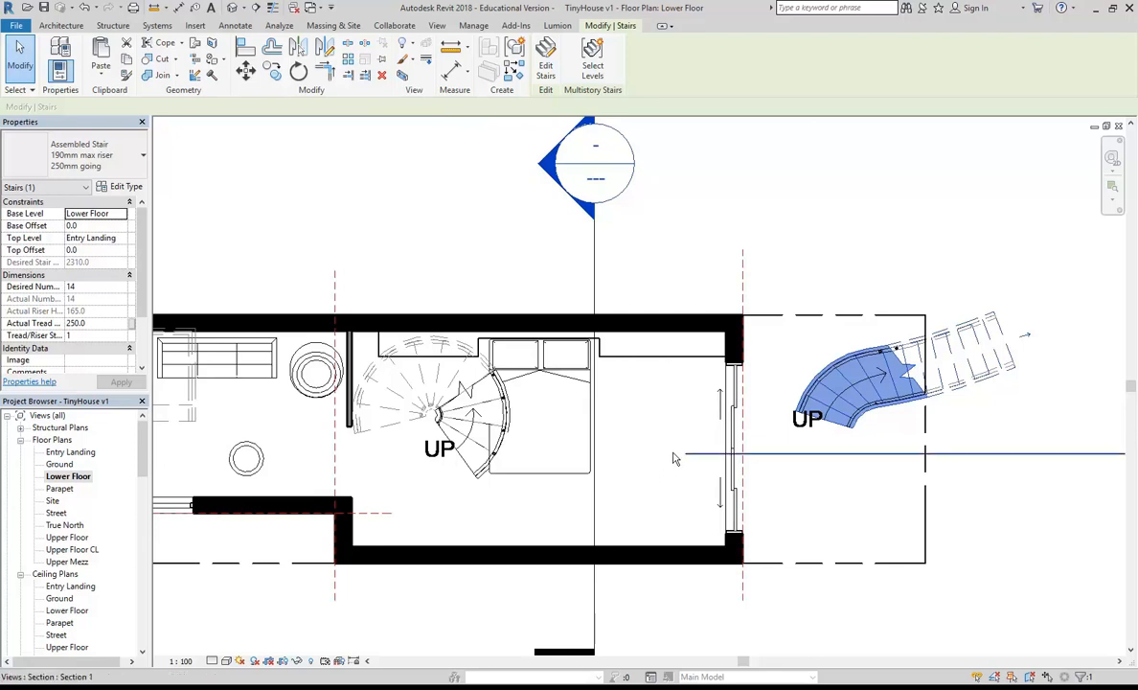
pyautogui.scroll(-2, 686, 457)
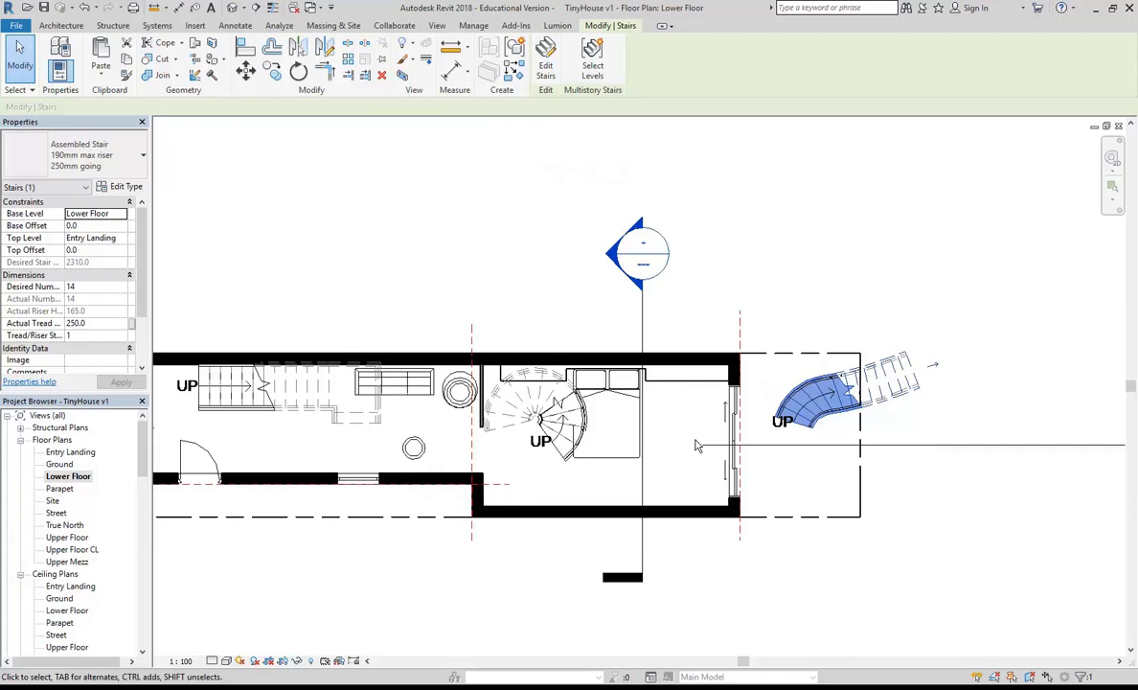
pyautogui.press('Delete')
# Delete the straight stair with the turned end along the living area's wall.
pyautogui.moveTo(697, 448); pyautogui.dragTo(765, 447, button='middle')
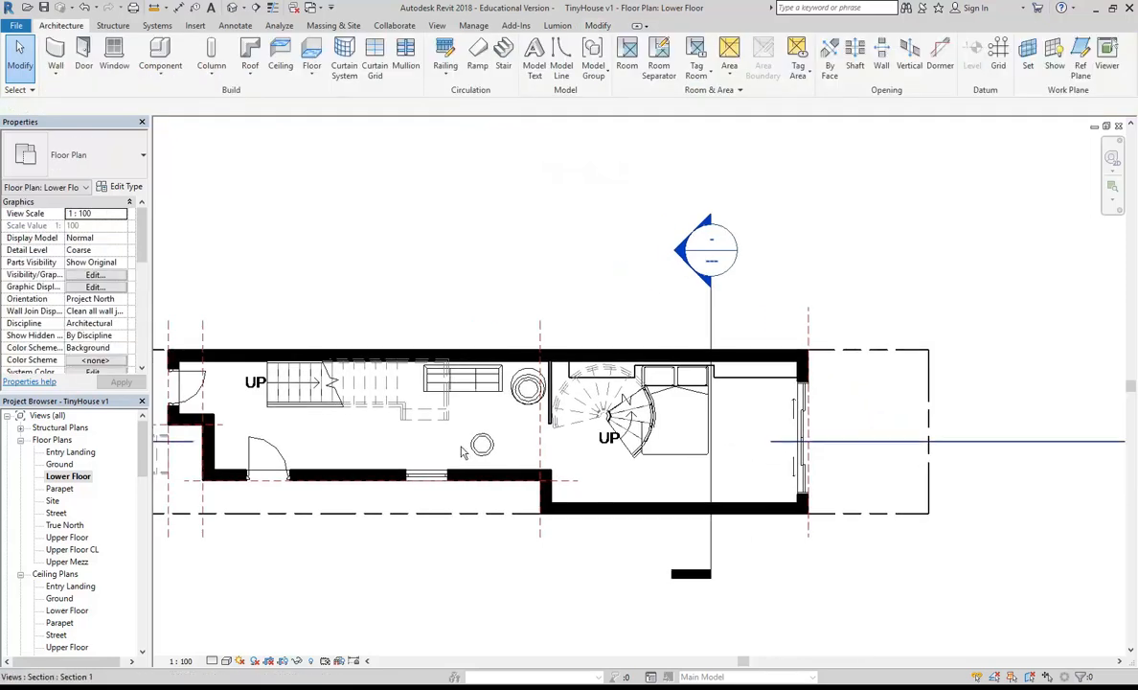
pyautogui.scroll(2, 459, 454)
pyautogui.moveTo(542, 457); pyautogui.dragTo(701, 473, button='middle')
pyautogui.scroll(1, 550, 454)
pyautogui.moveTo(818, 499); pyautogui.dragTo(804, 503, button='middle')
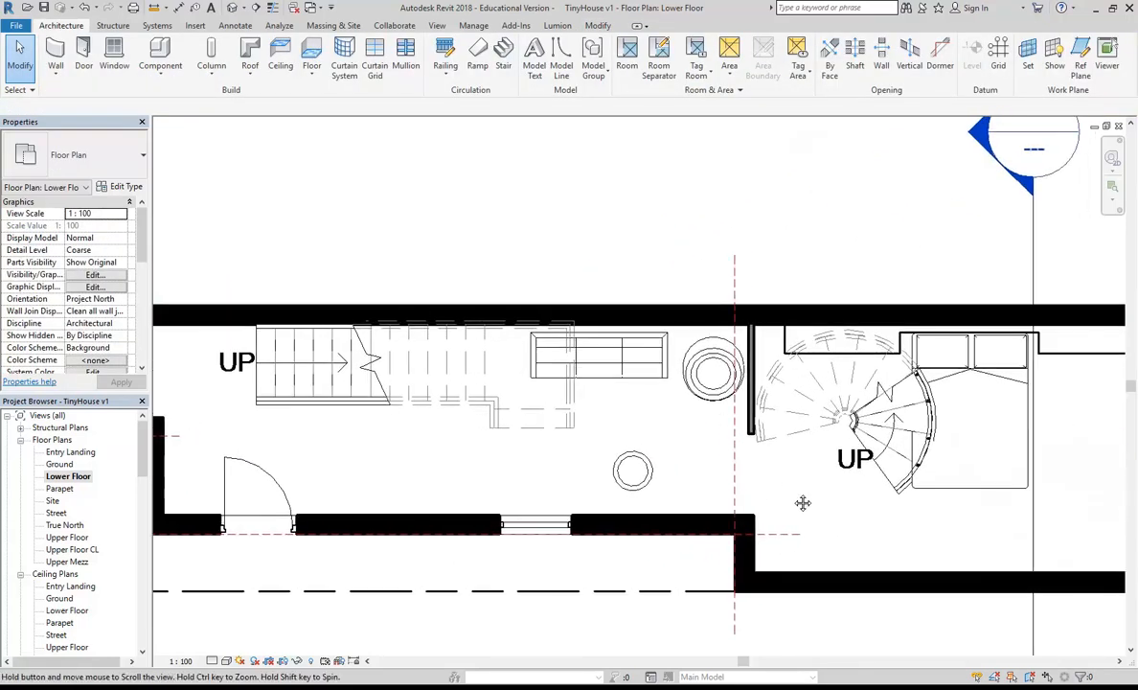
pyautogui.click(438, 358)
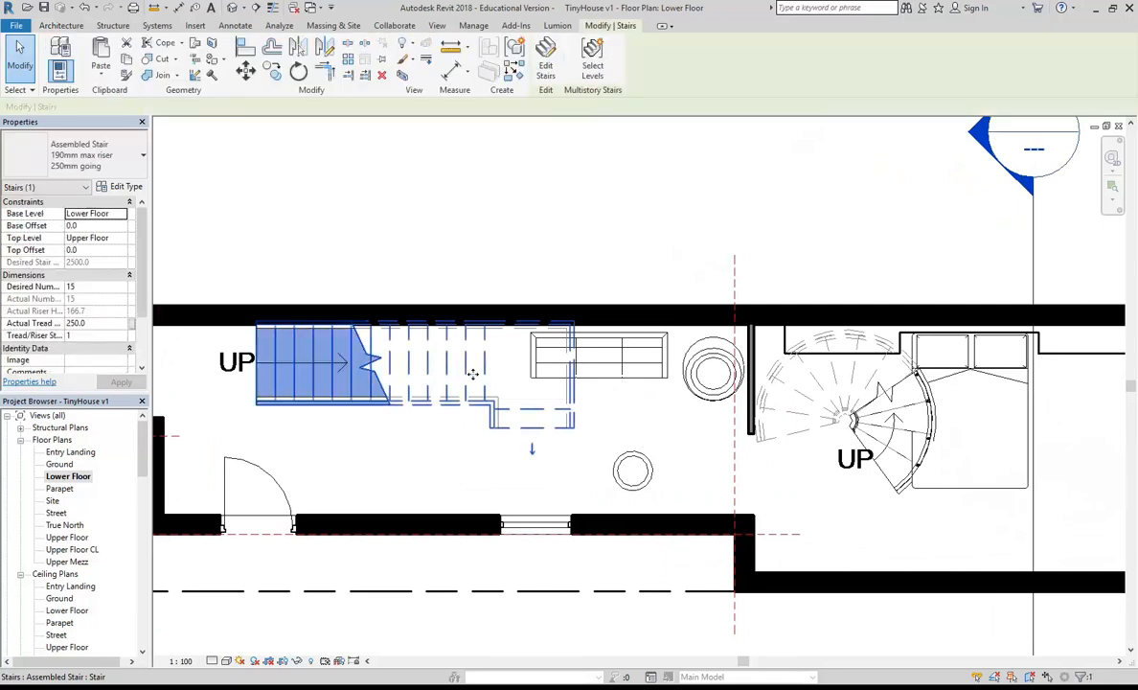
pyautogui.press('Delete')
# Move the spiral stair horizontally from the bedroom into the living area, where the straight stair stood.
pyautogui.click(803, 415)
pyautogui.moveTo(803, 416); pyautogui.dragTo(424, 417)
pyautogui.click(284, 420)
# Check the outline and constraints of the shaft opening around the relocated spiral stair, and clear the selection.
pyautogui.scroll(-1, 284, 450)
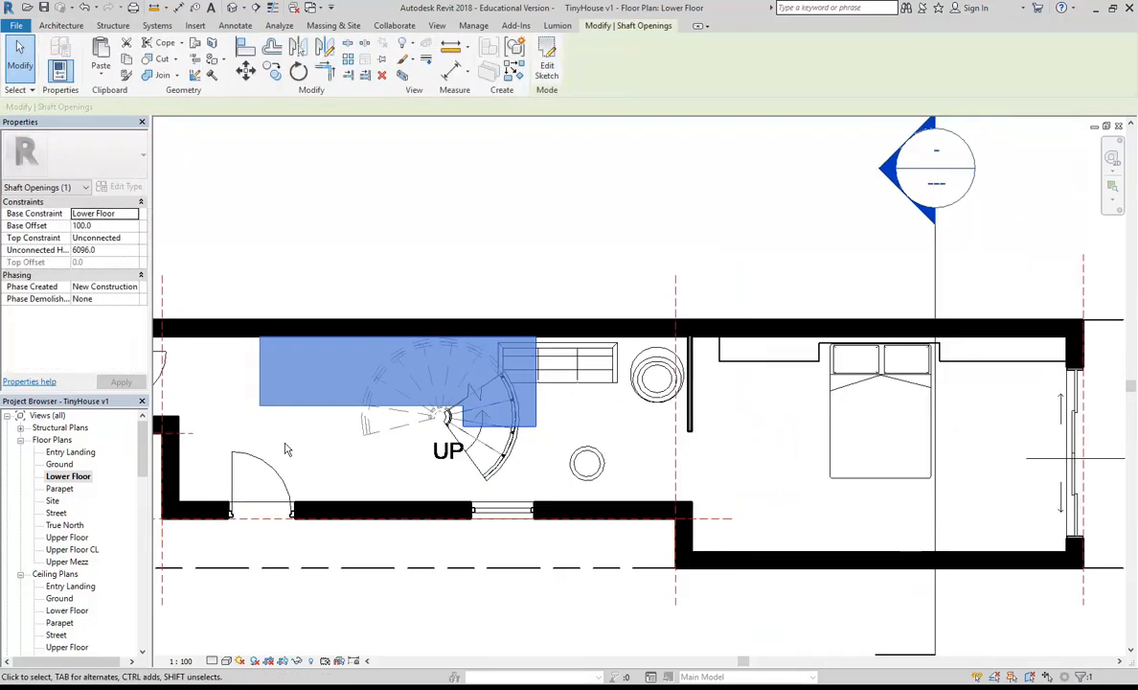
pyautogui.press('Escape')
pyautogui.scroll(2, 331, 401)
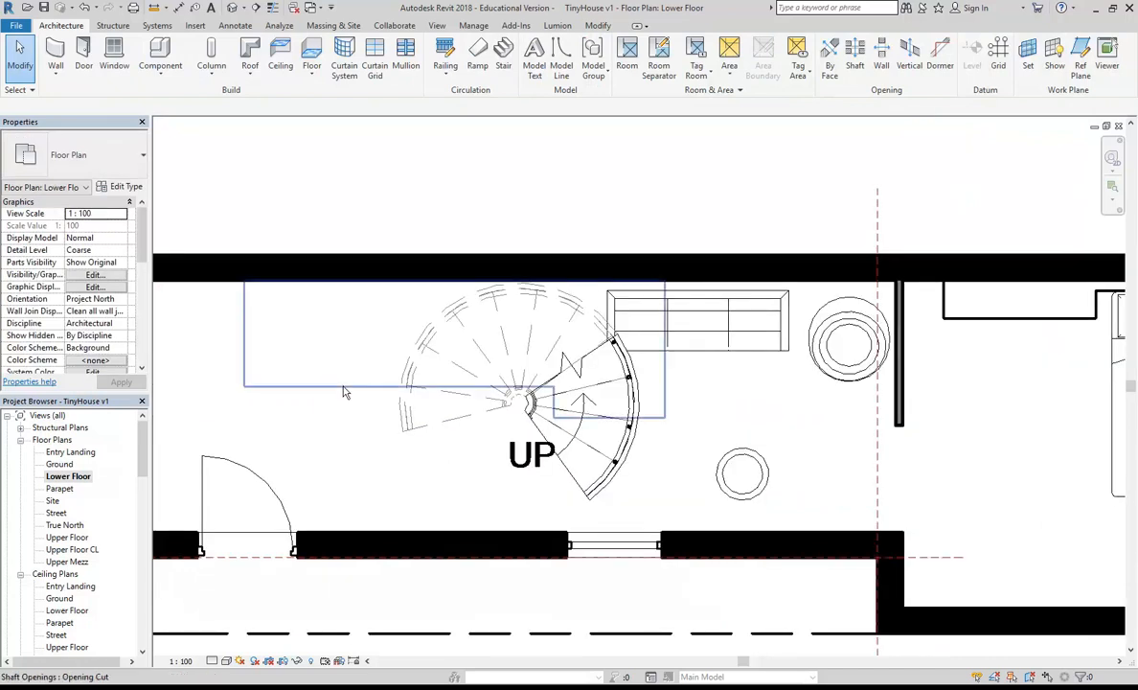
pyautogui.click(345, 388)
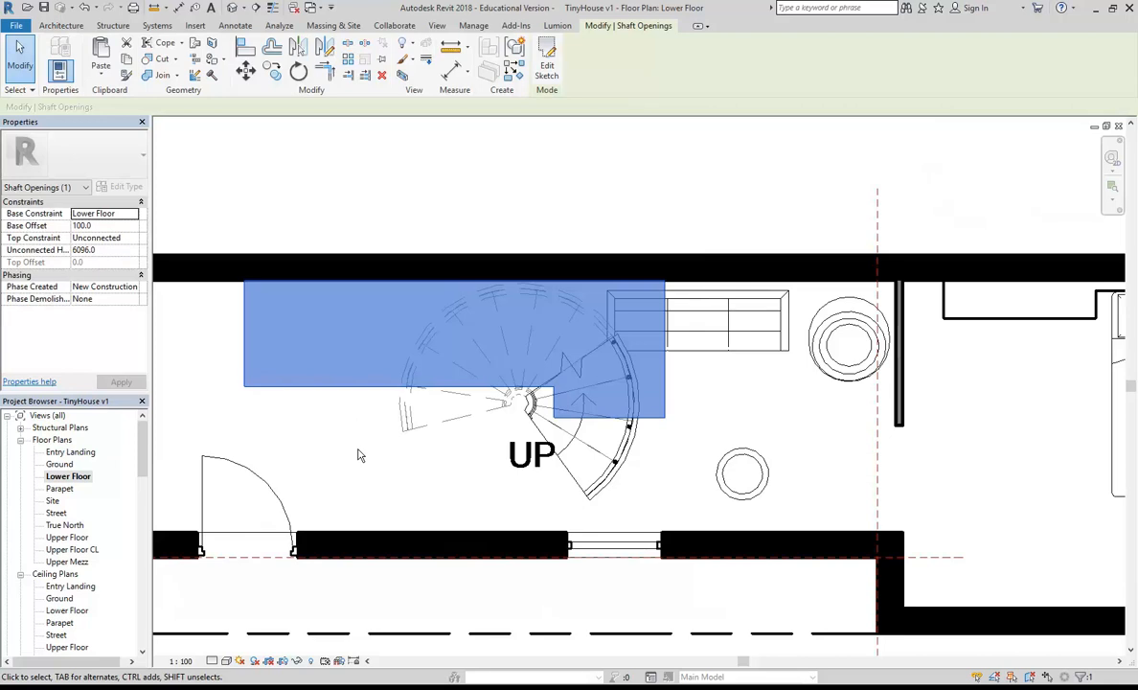
pyautogui.press('Escape')
pyautogui.scroll(-2, 358, 456)
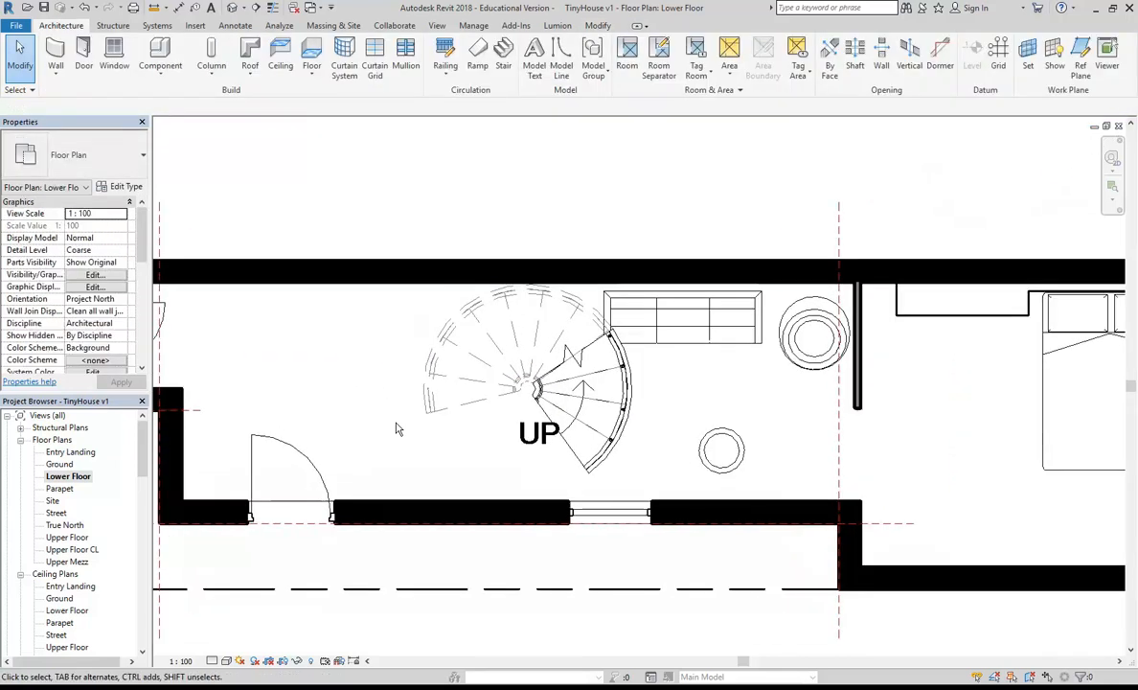